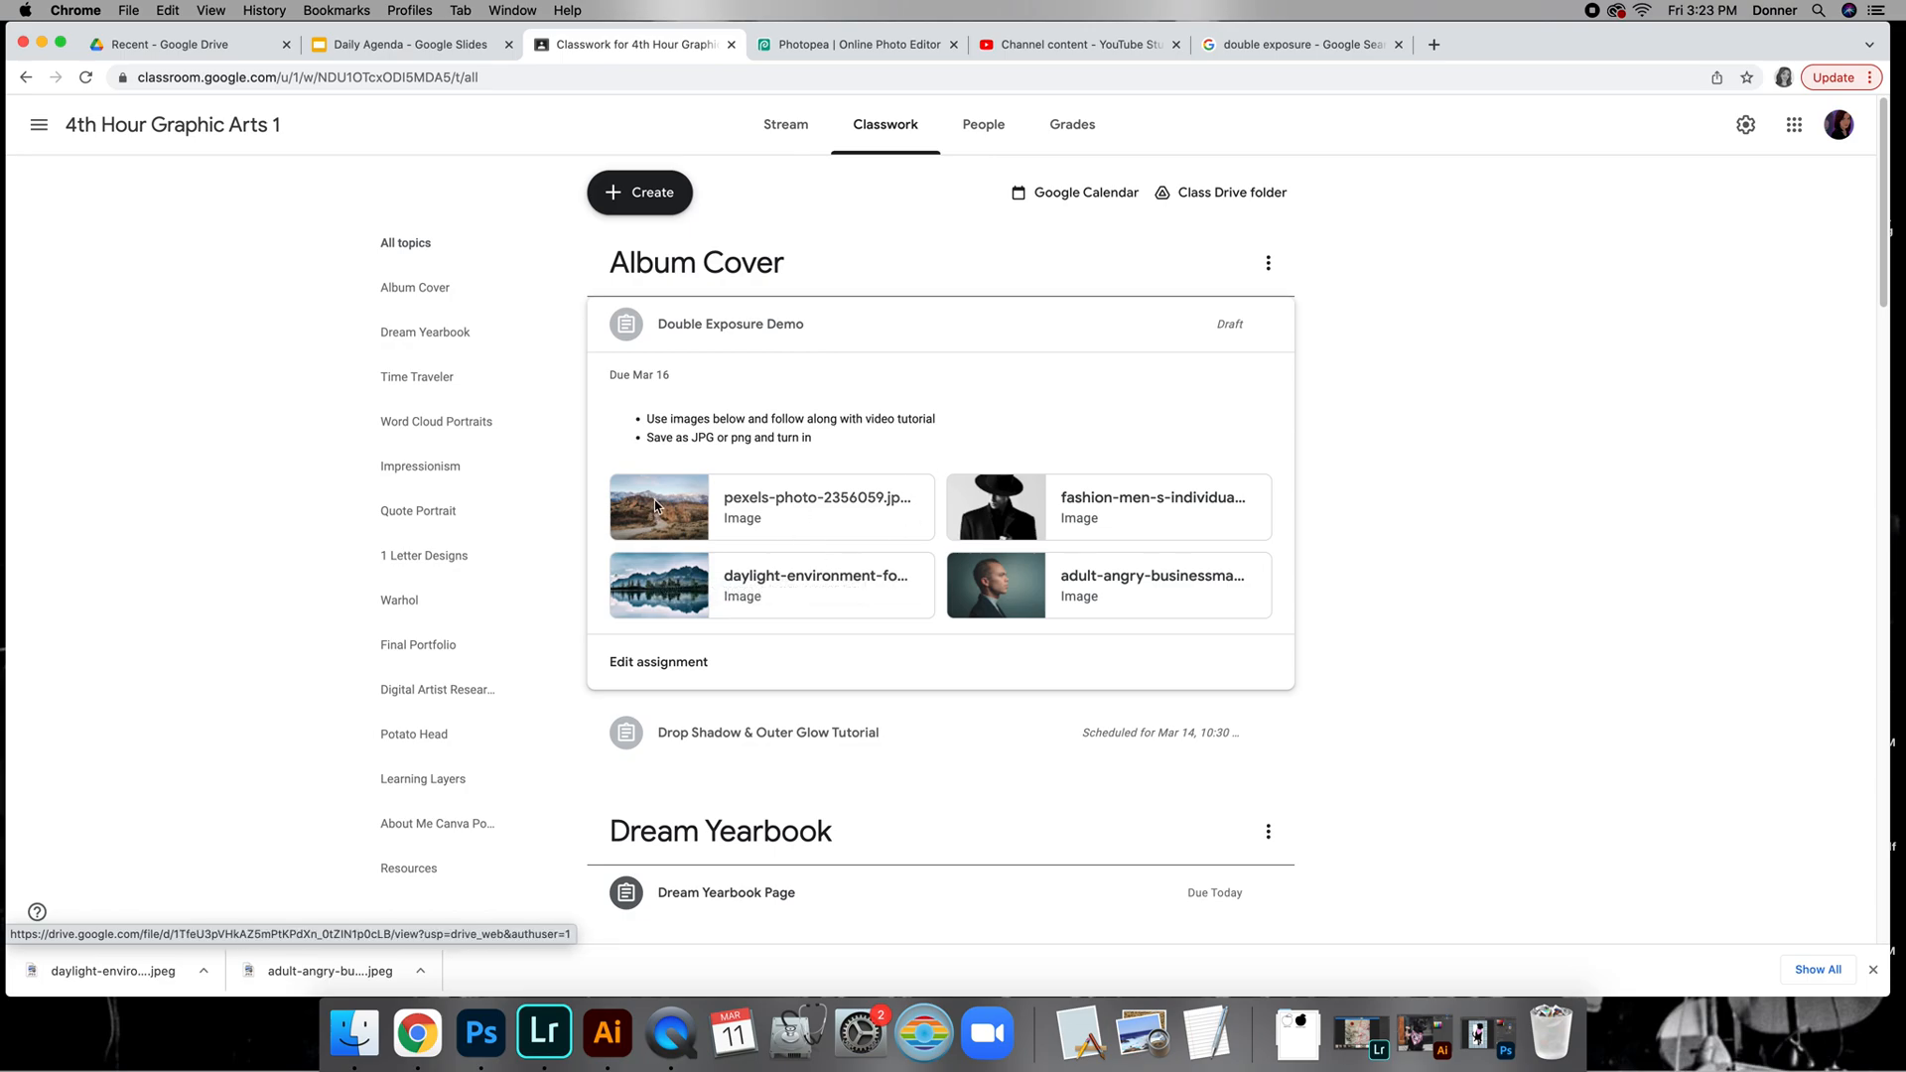
Step: In Photopea, create a new project named doubleexposure, 10 inches wide and 8 inches high, with a white background
{"action": "left_click", "coordinate": [849, 44]}
{"action": "left_click", "coordinate": [23, 110]}
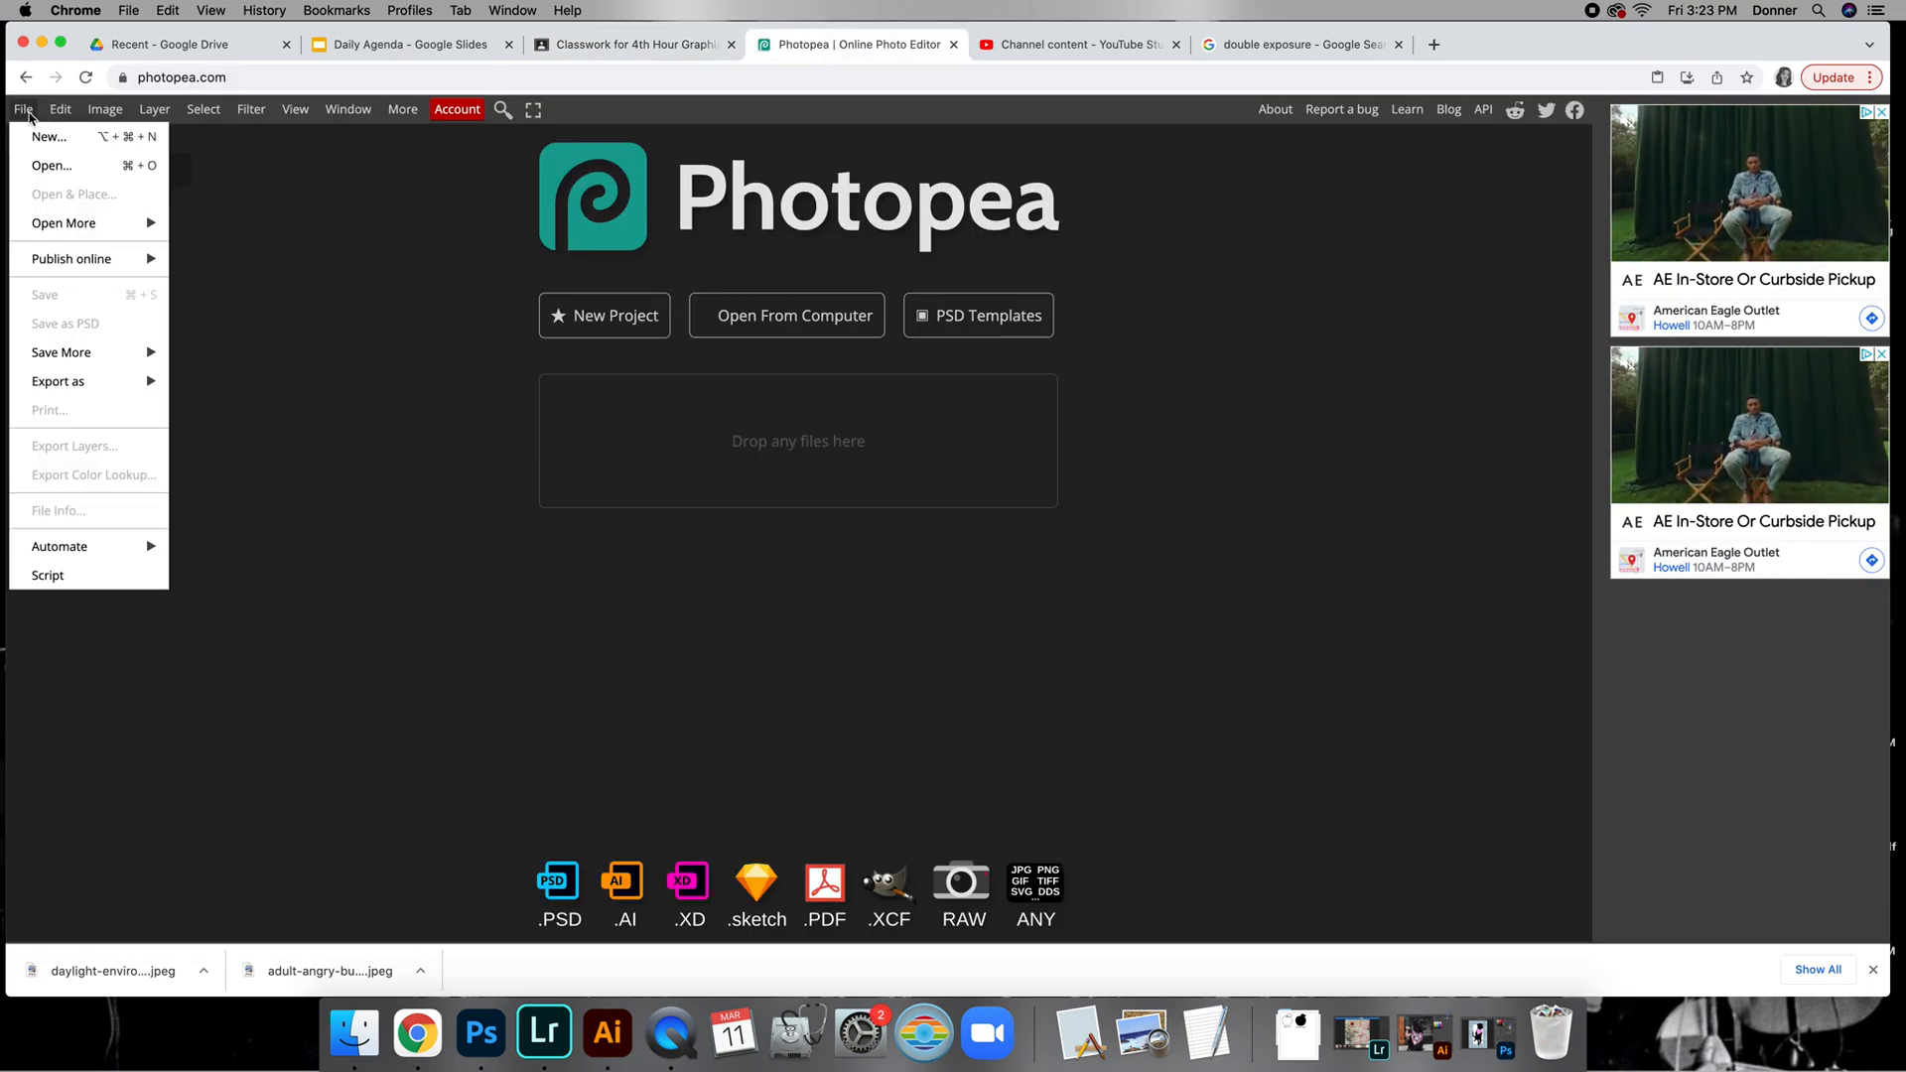
{"action": "left_click", "coordinate": [40, 133]}
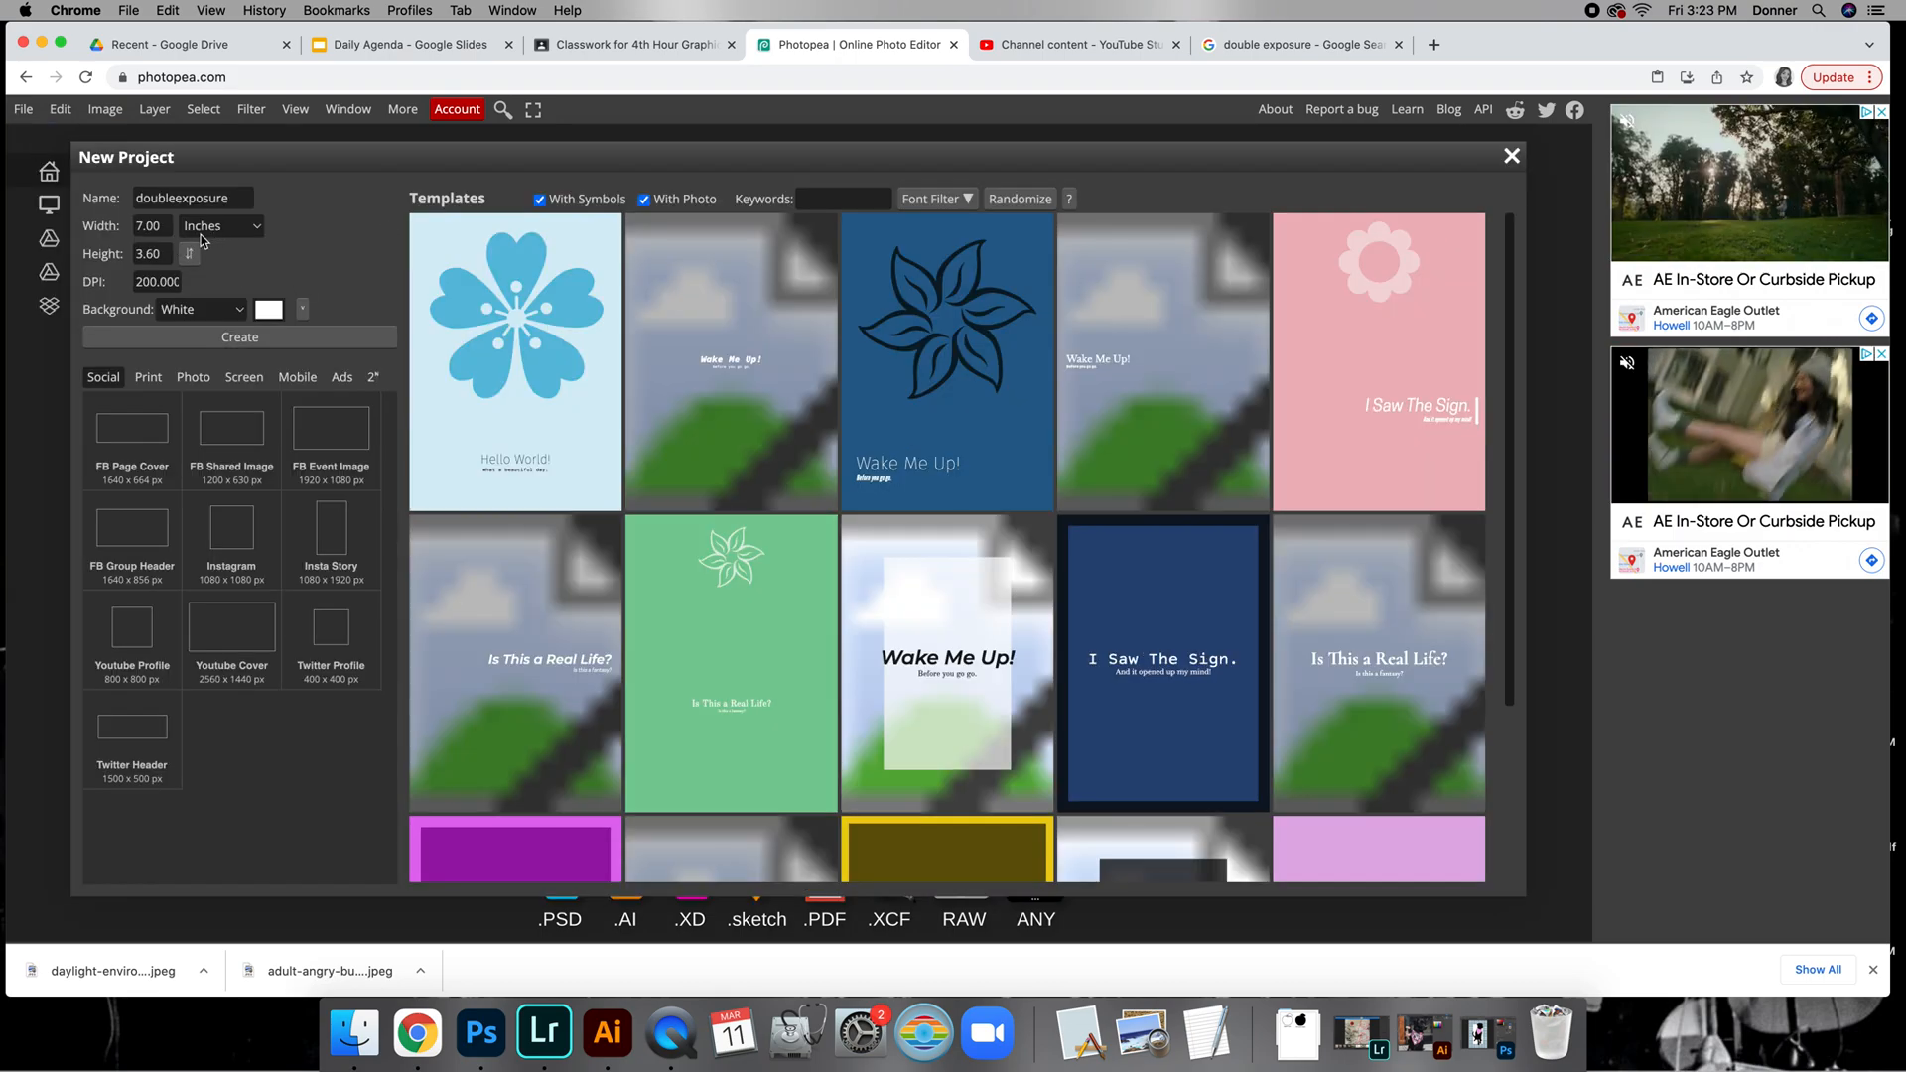
{"action": "double_click", "coordinate": [162, 229]}
{"action": "key", "text": "shift+Tab"}
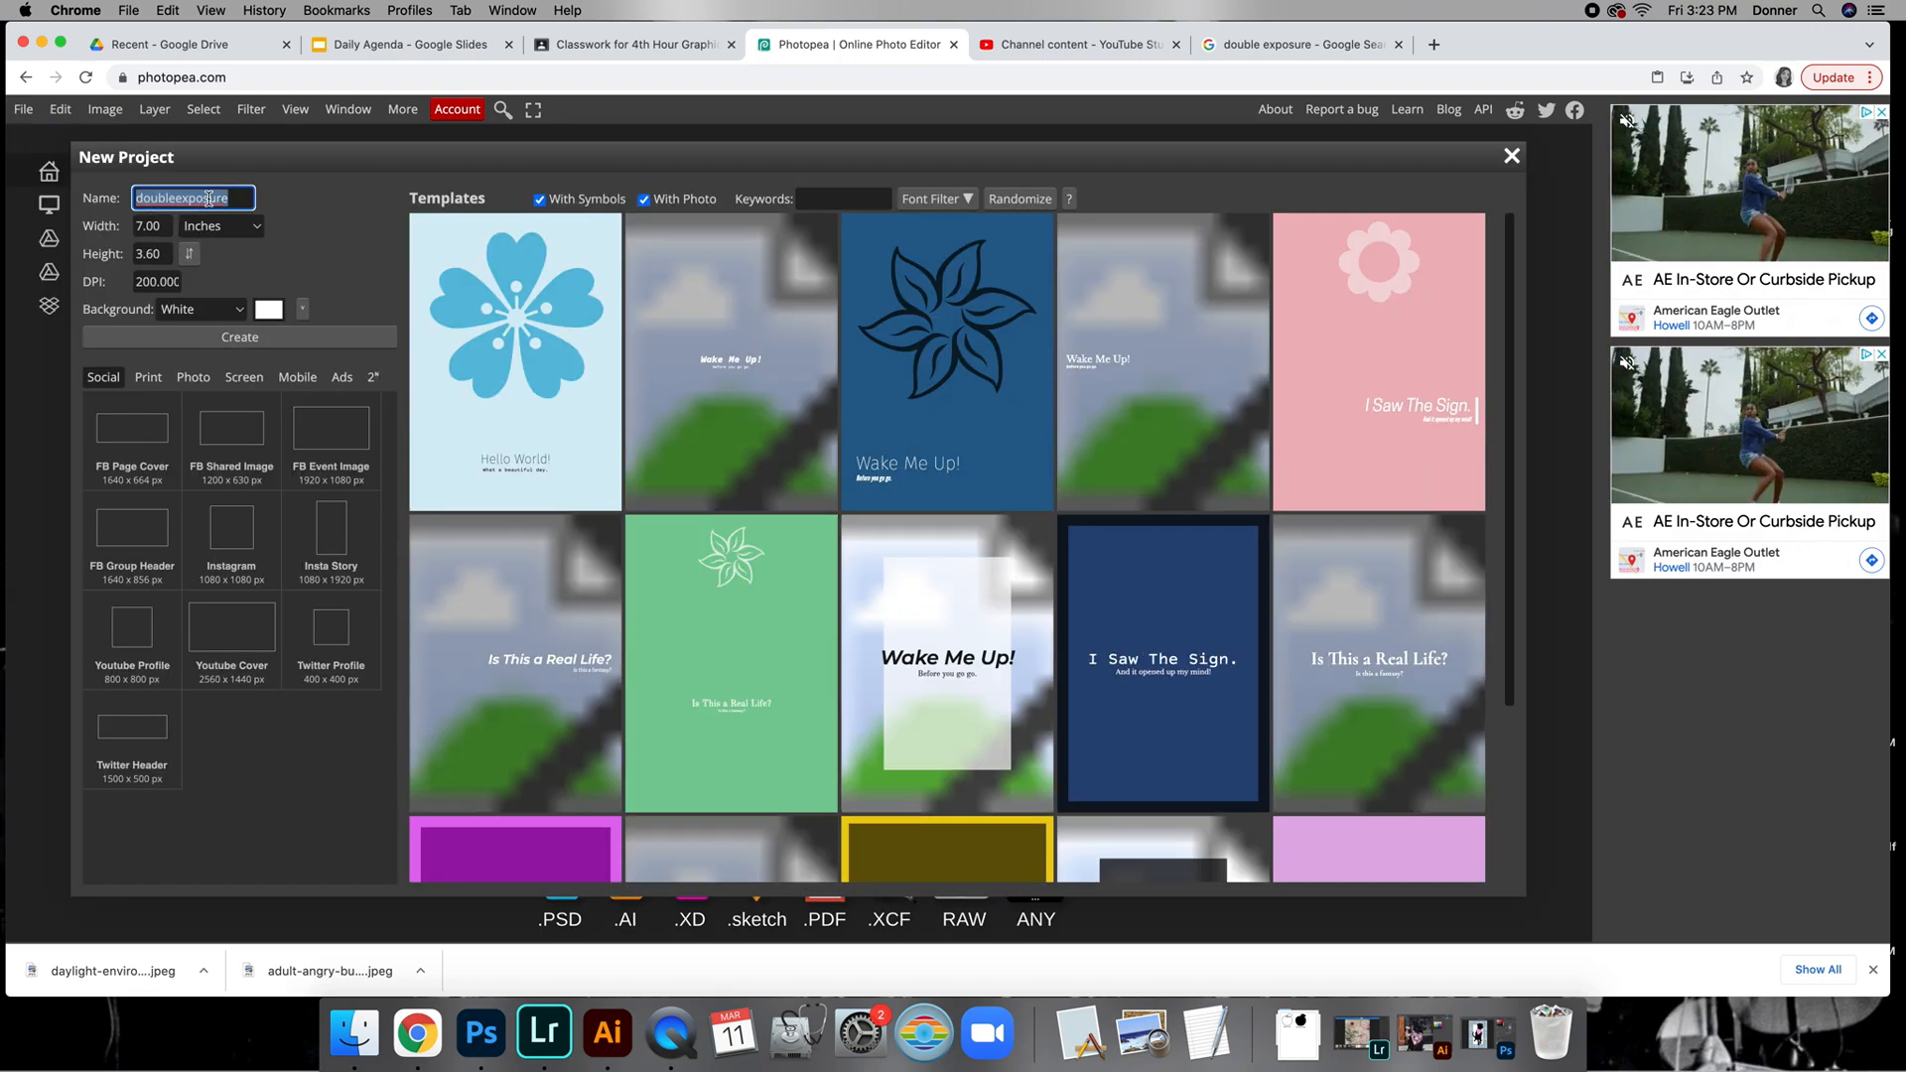
{"action": "key", "text": "Tab"}
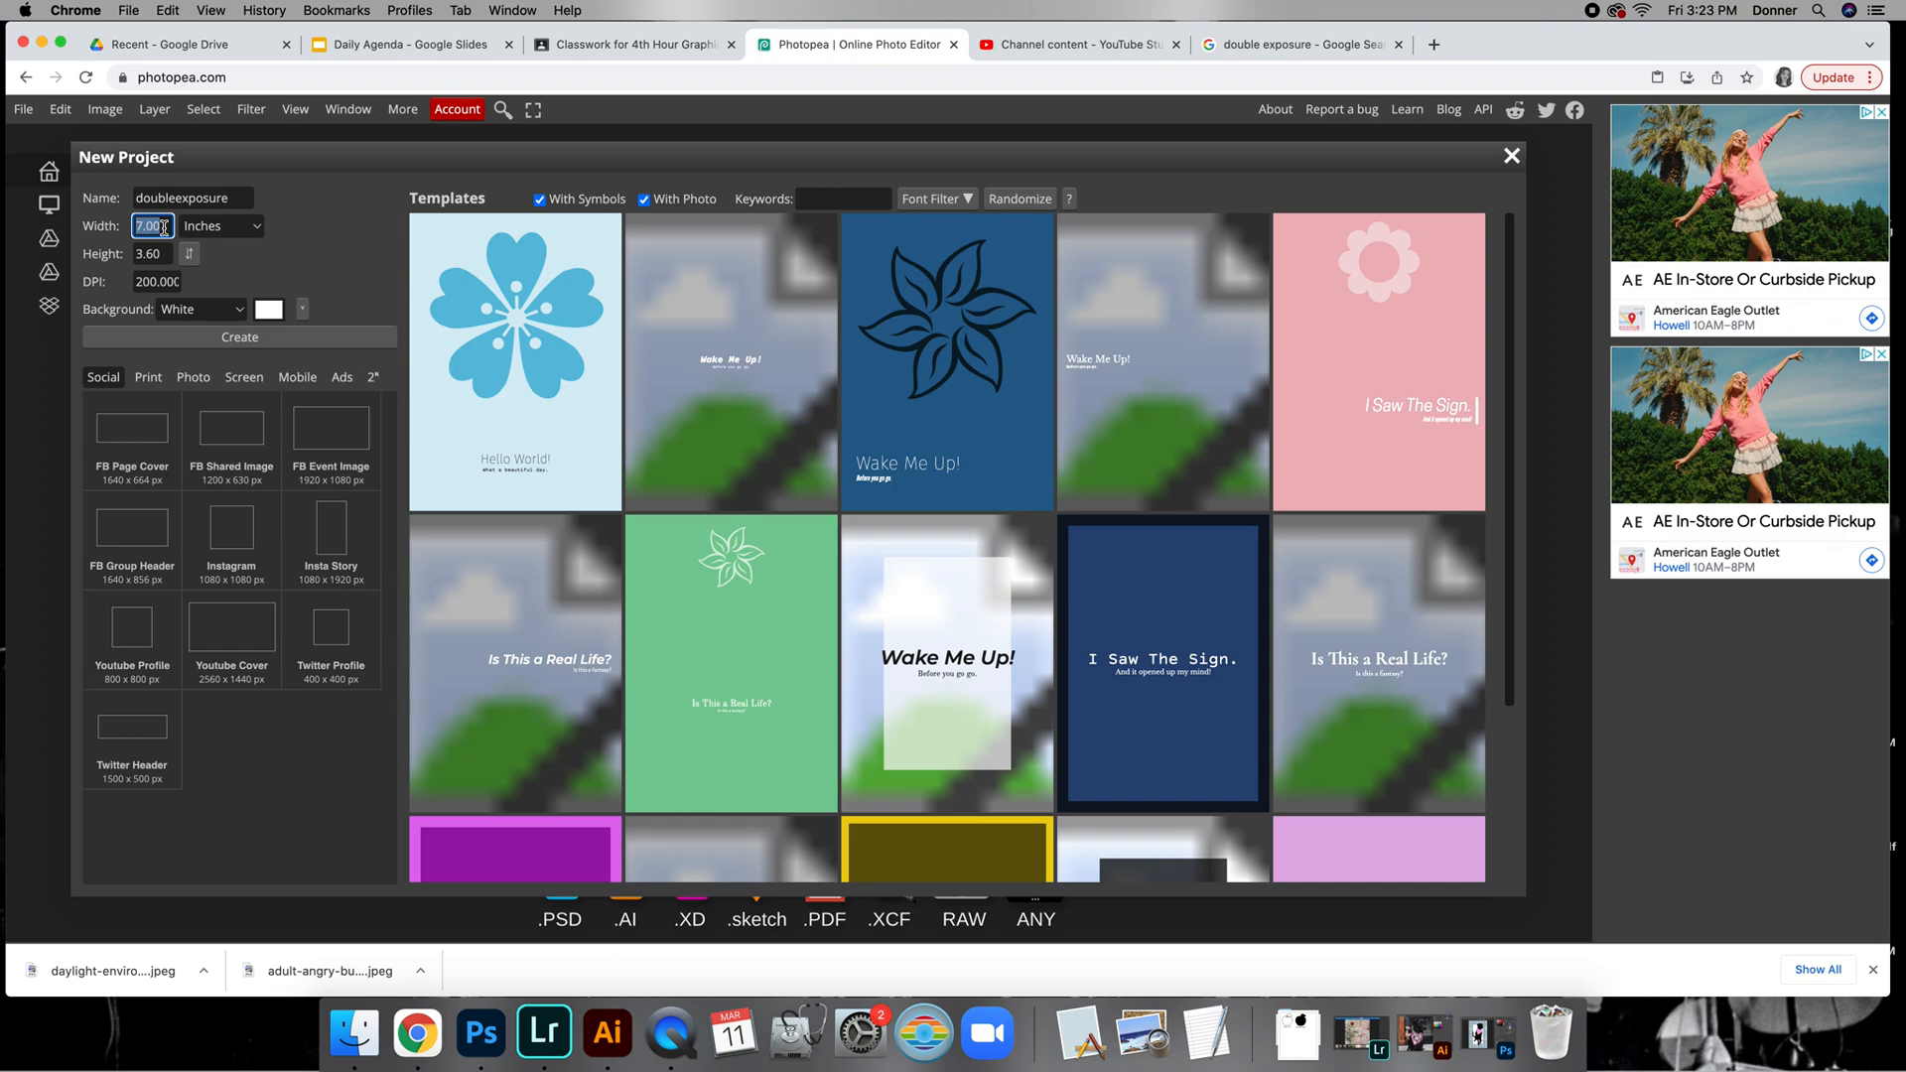
{"action": "left_click", "coordinate": [165, 254]}
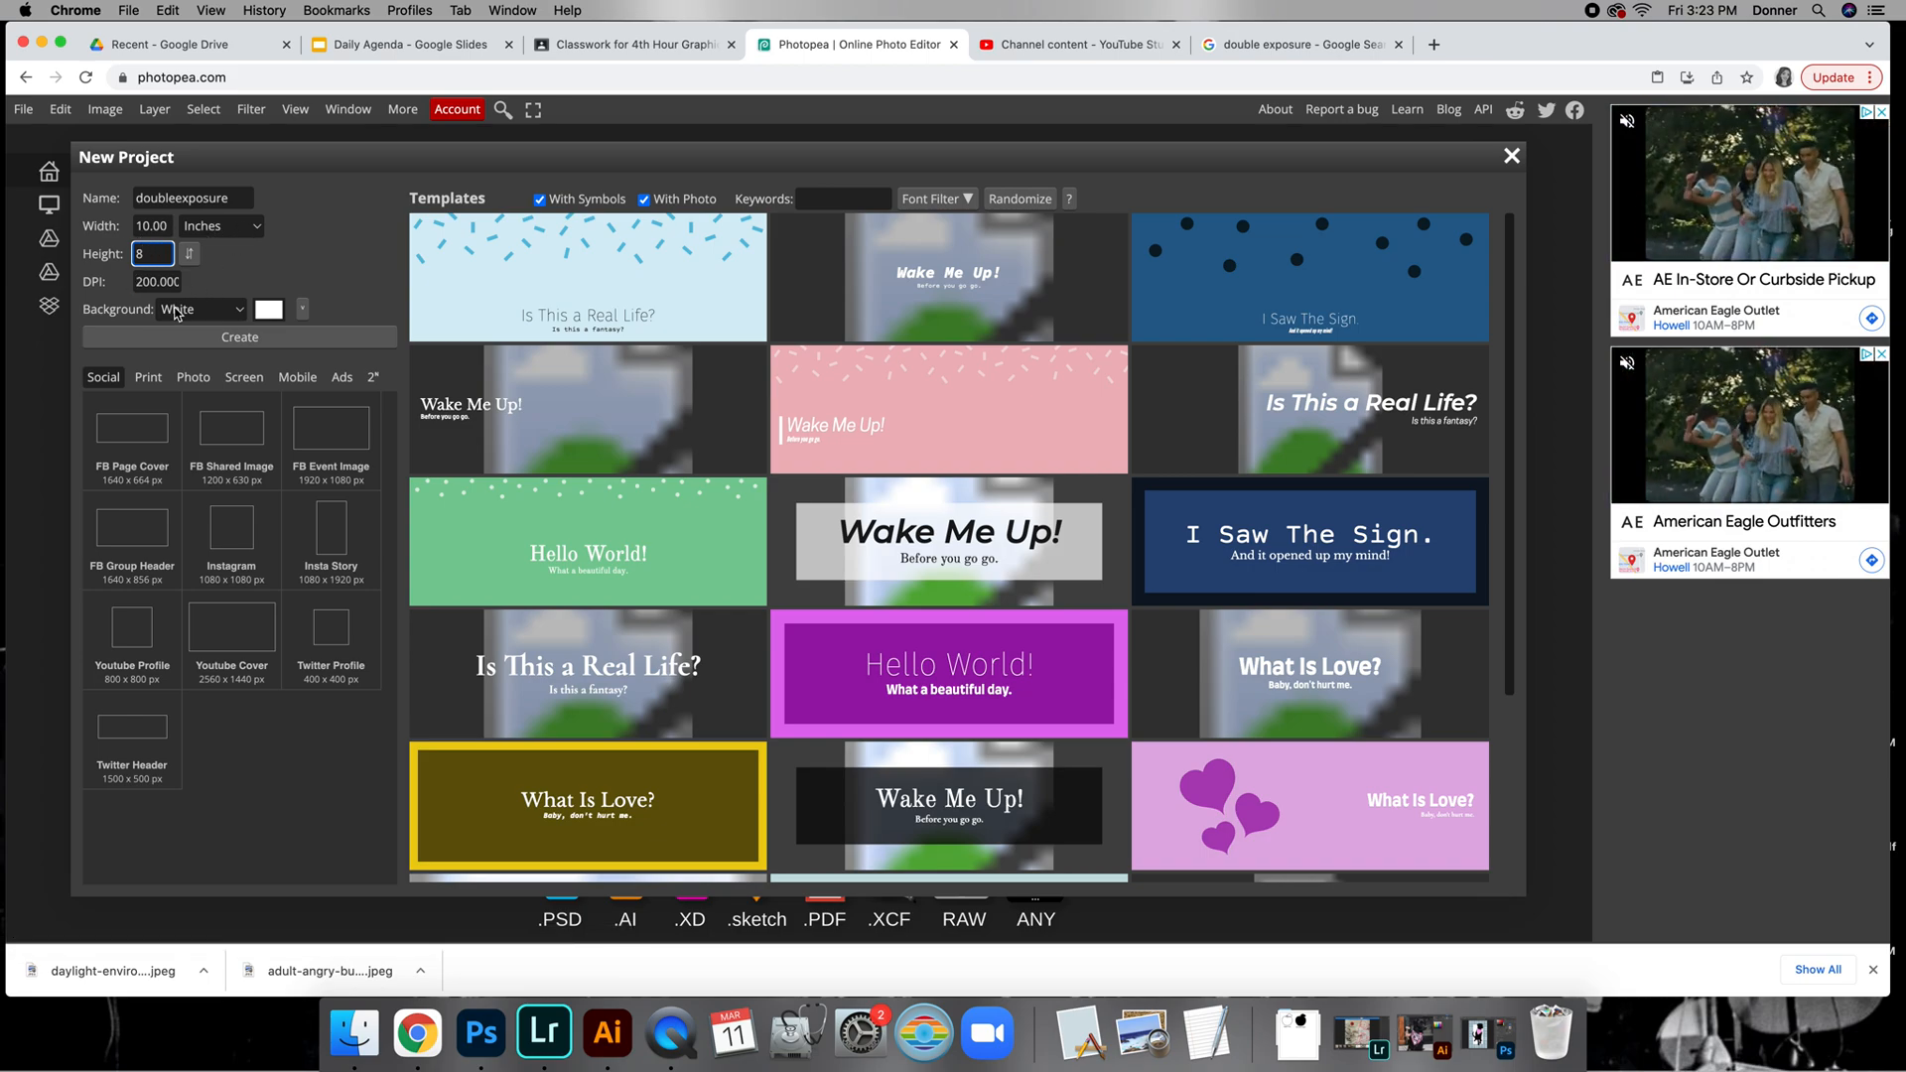
{"action": "left_click", "coordinate": [188, 338]}
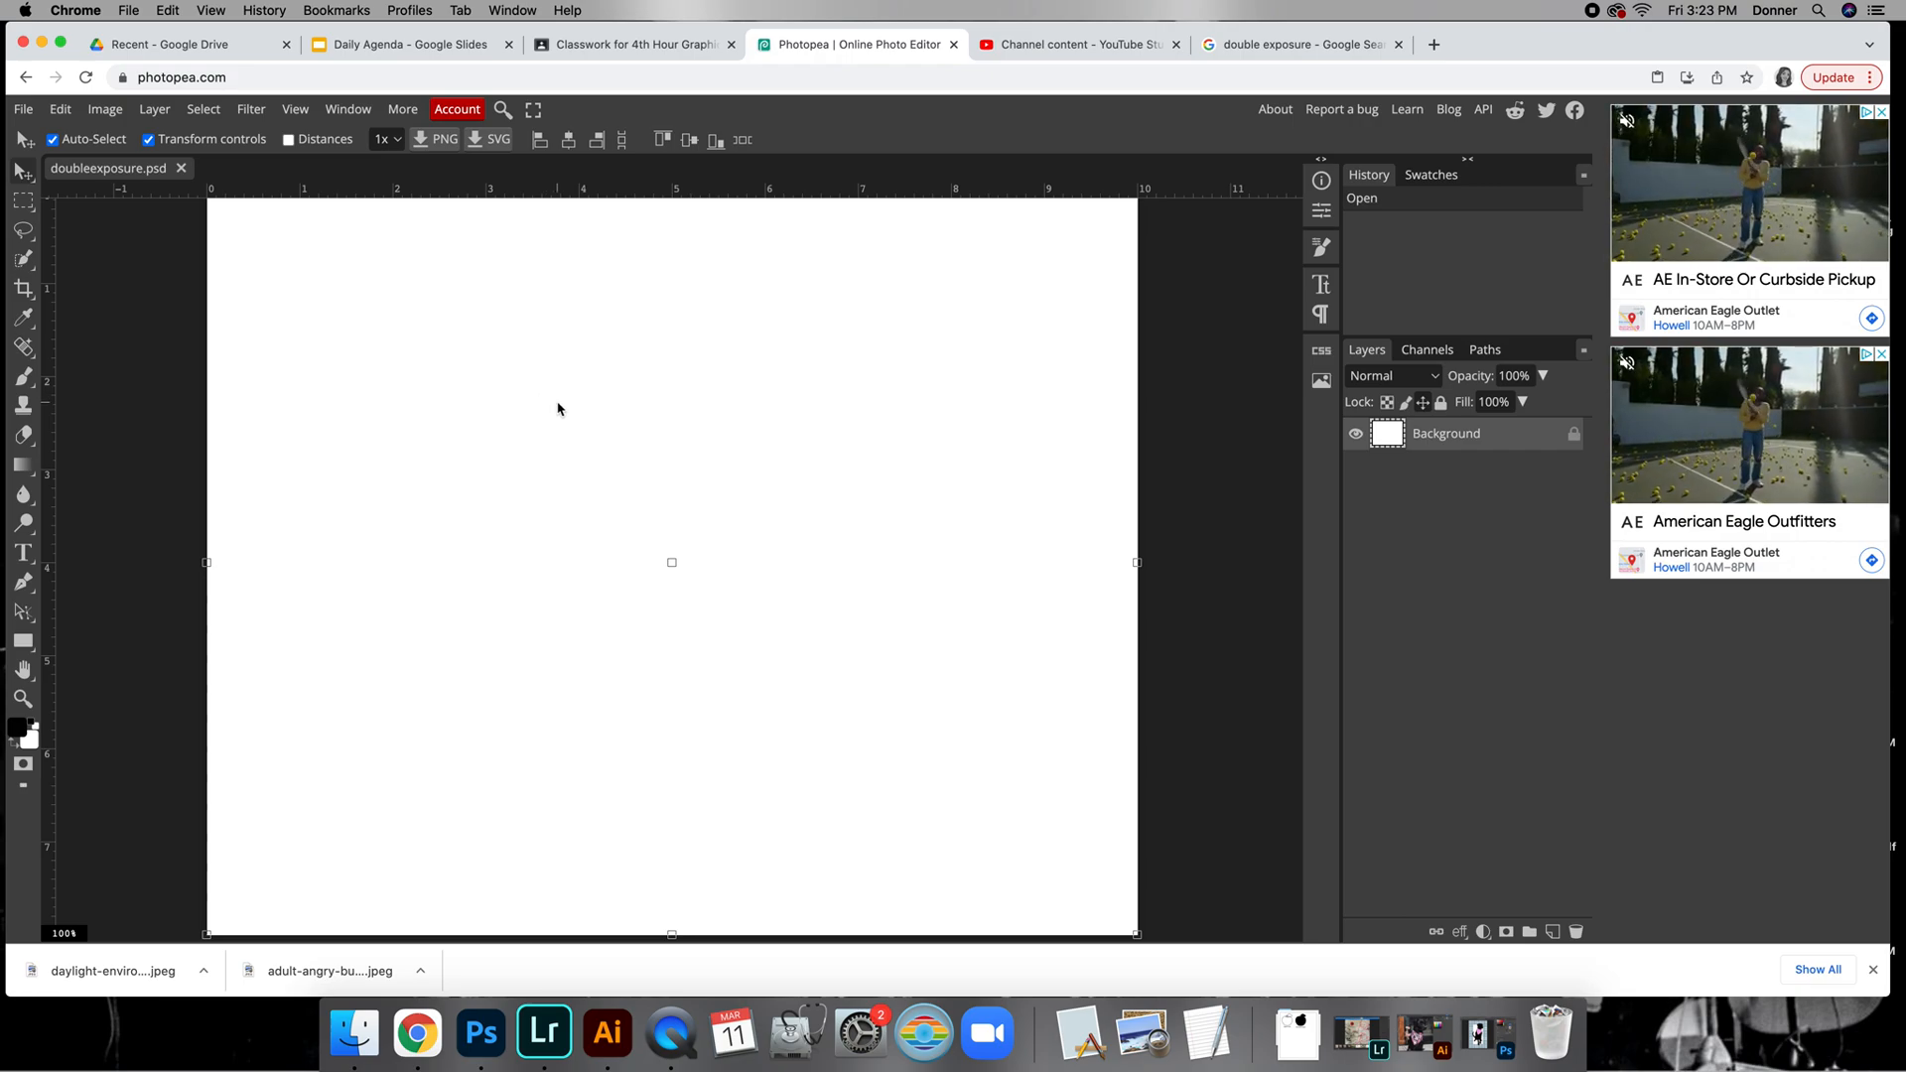
Step: Place the downloaded businessman portrait in the middle of the canvas and the daylight-environment landscape image below it
{"action": "key", "text": "super+minus"}
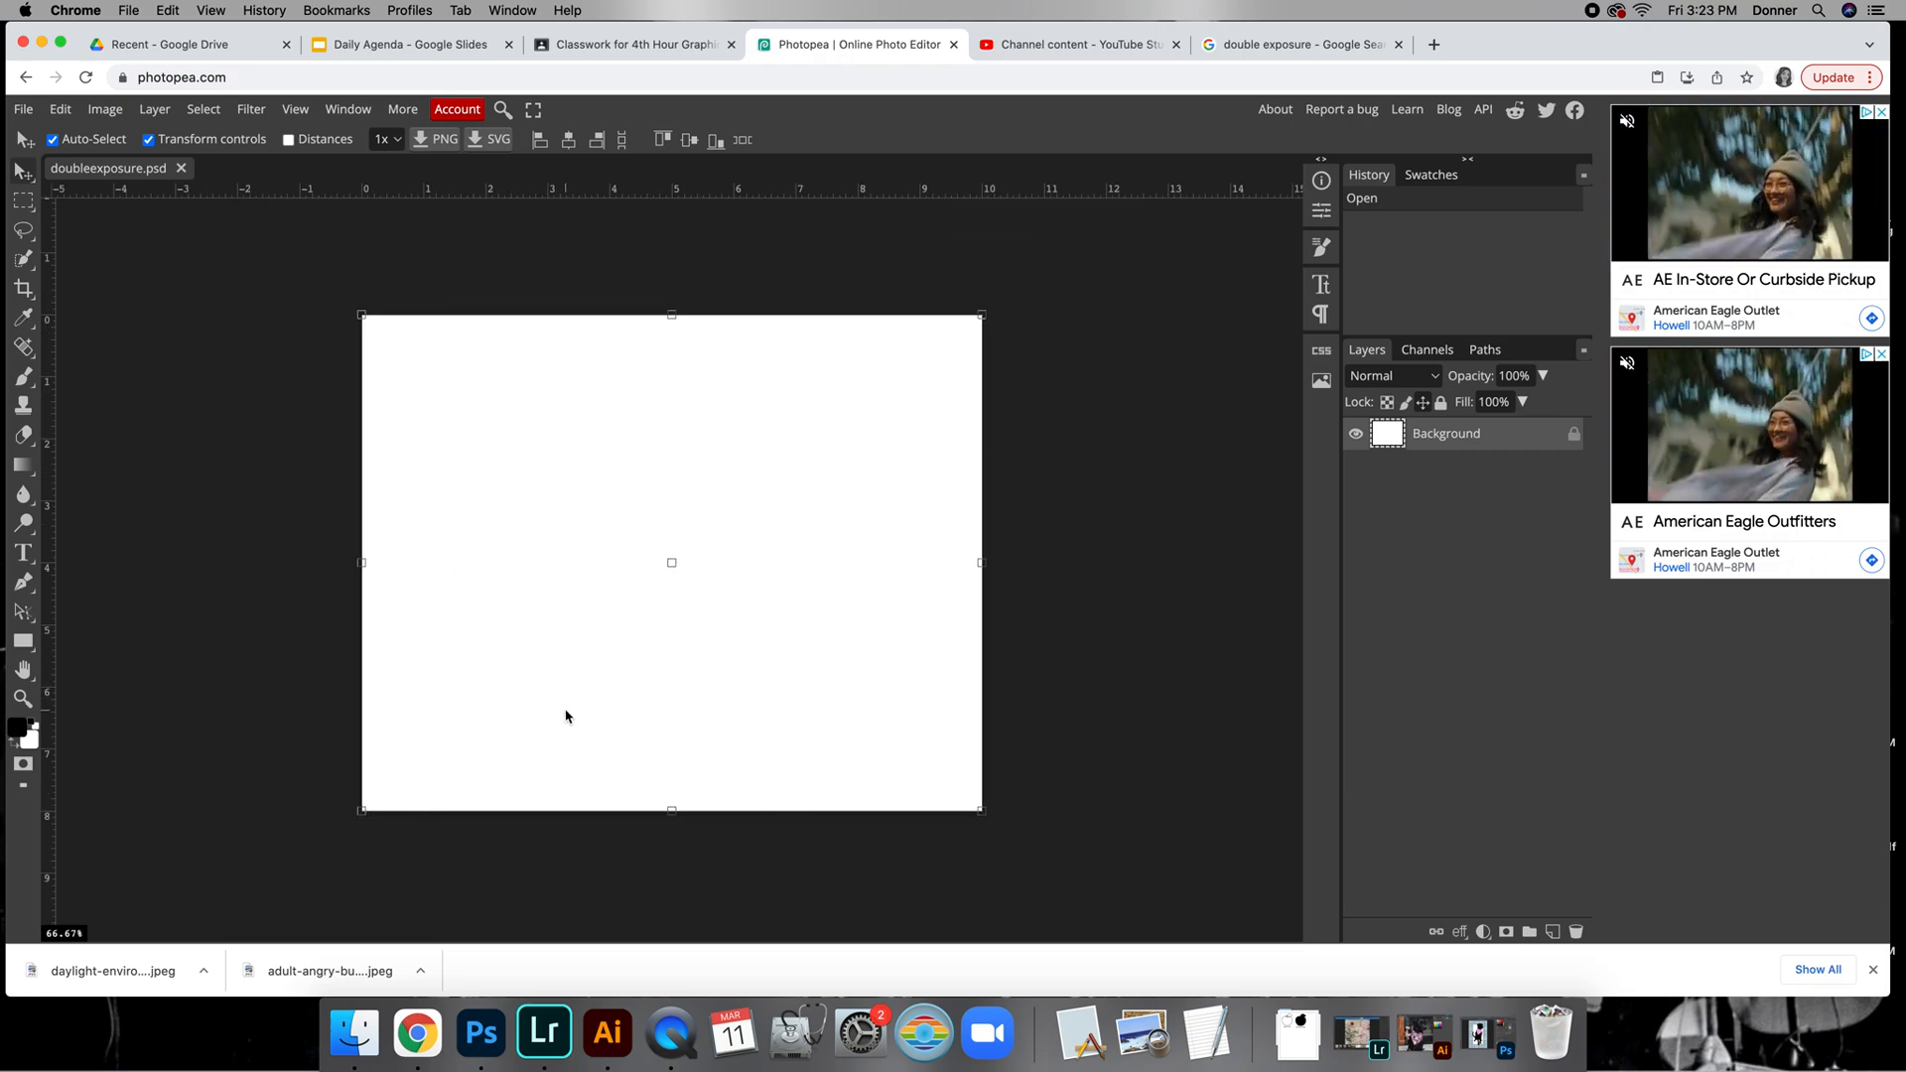
{"action": "key", "text": "super+equal"}
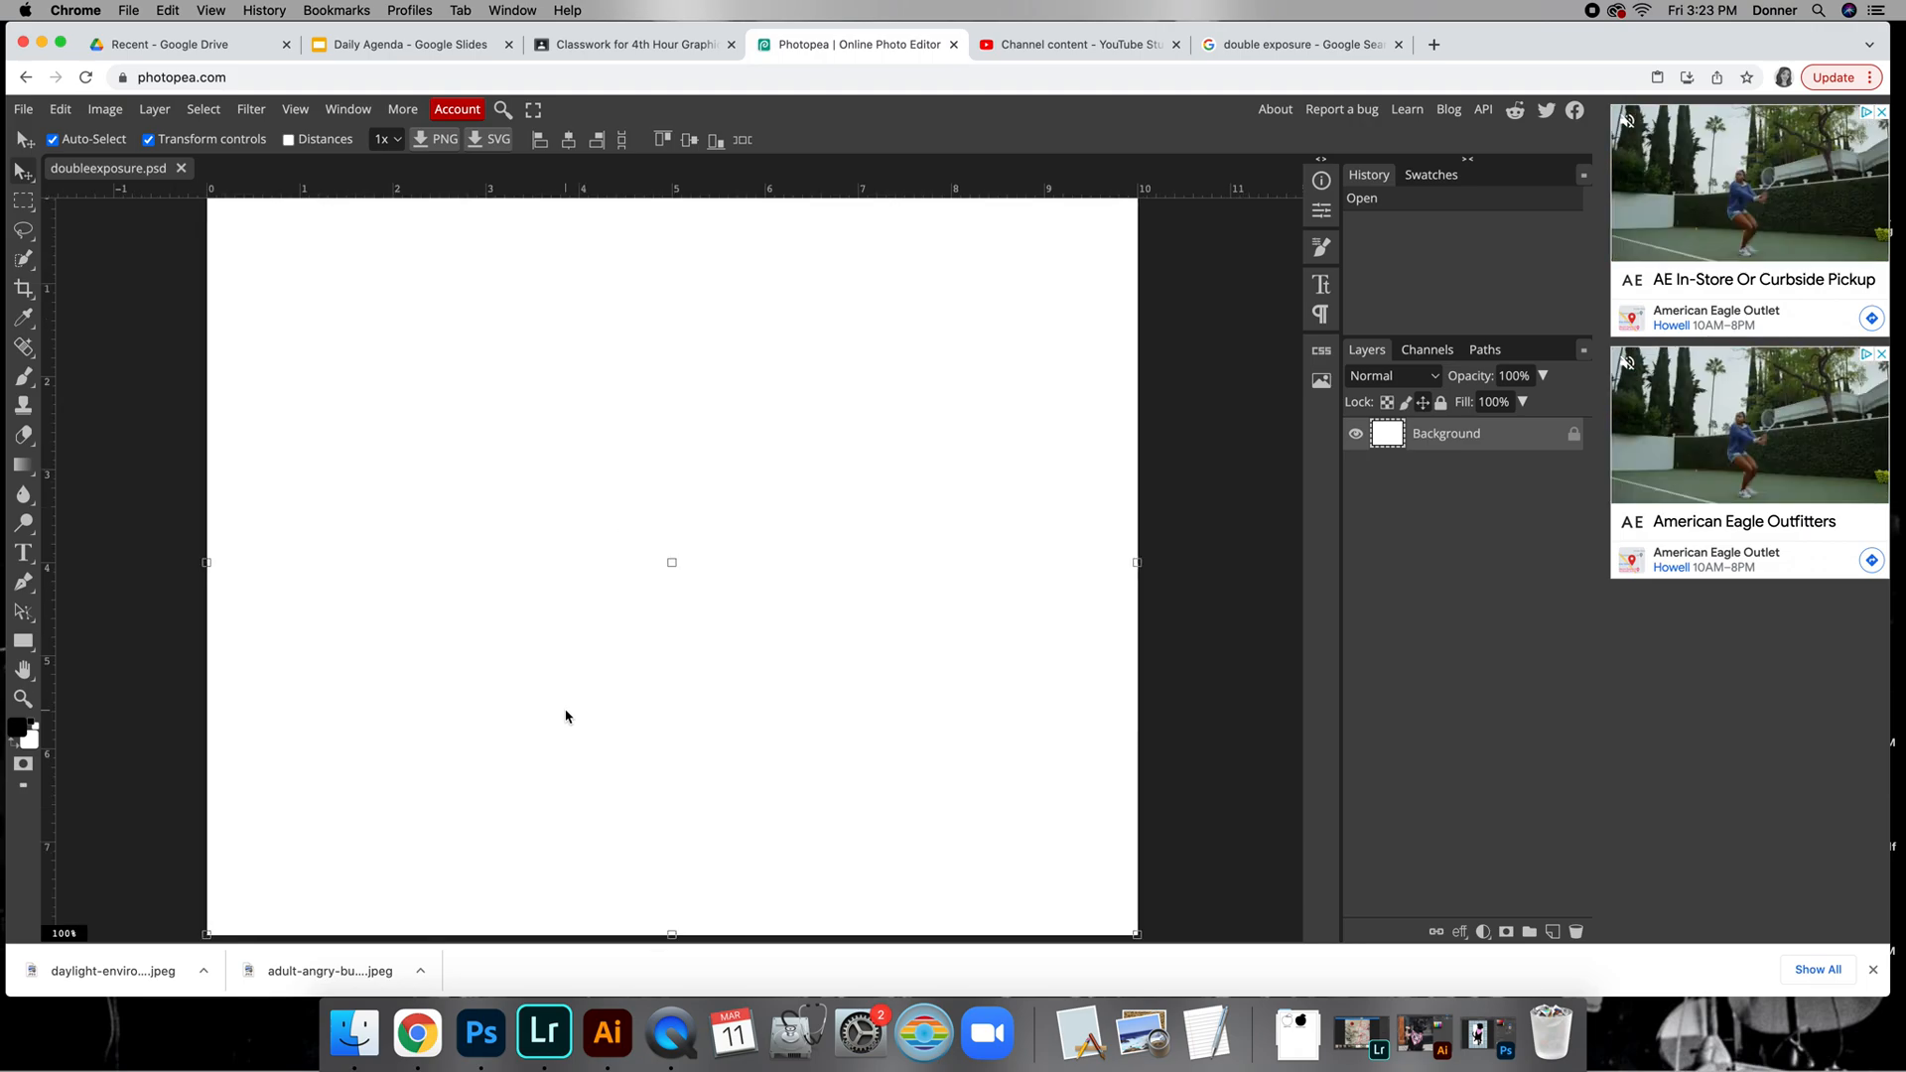
{"action": "key", "text": "super+minus"}
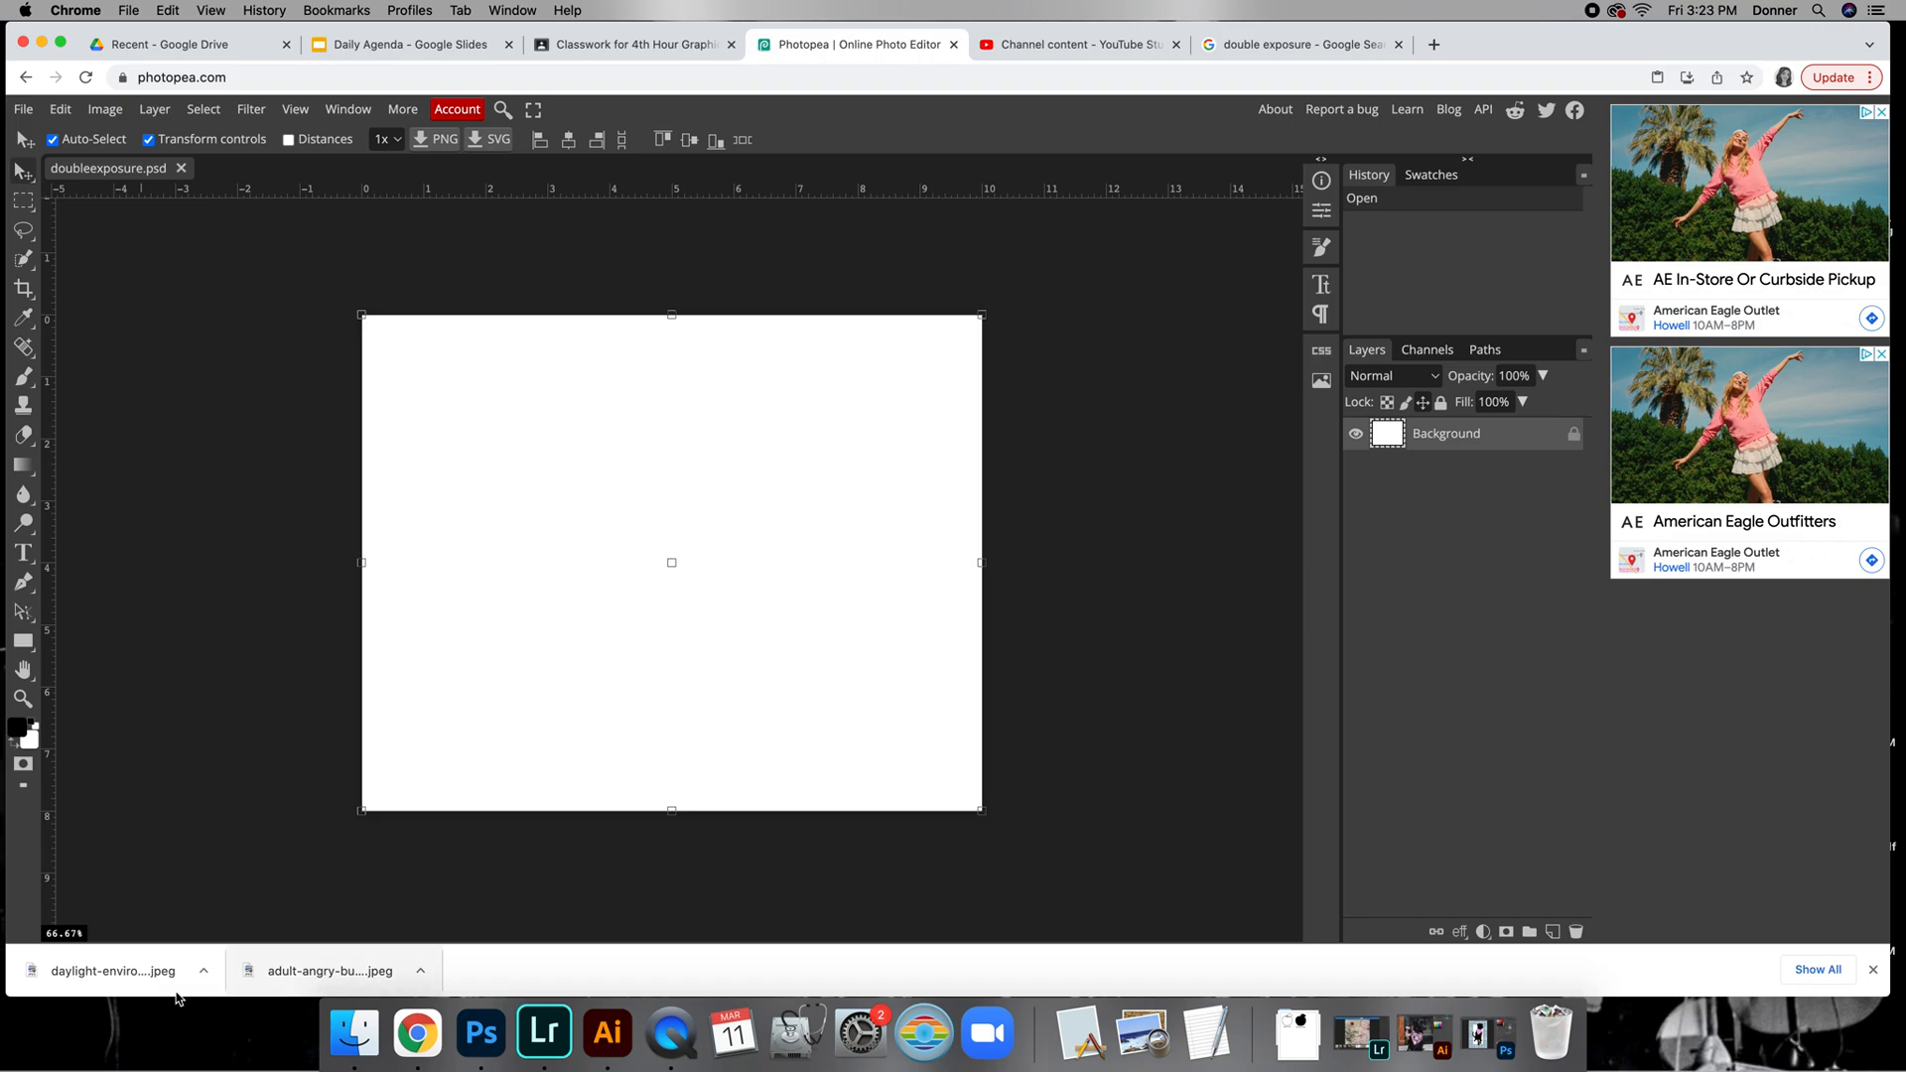
{"action": "left_click", "coordinate": [25, 113]}
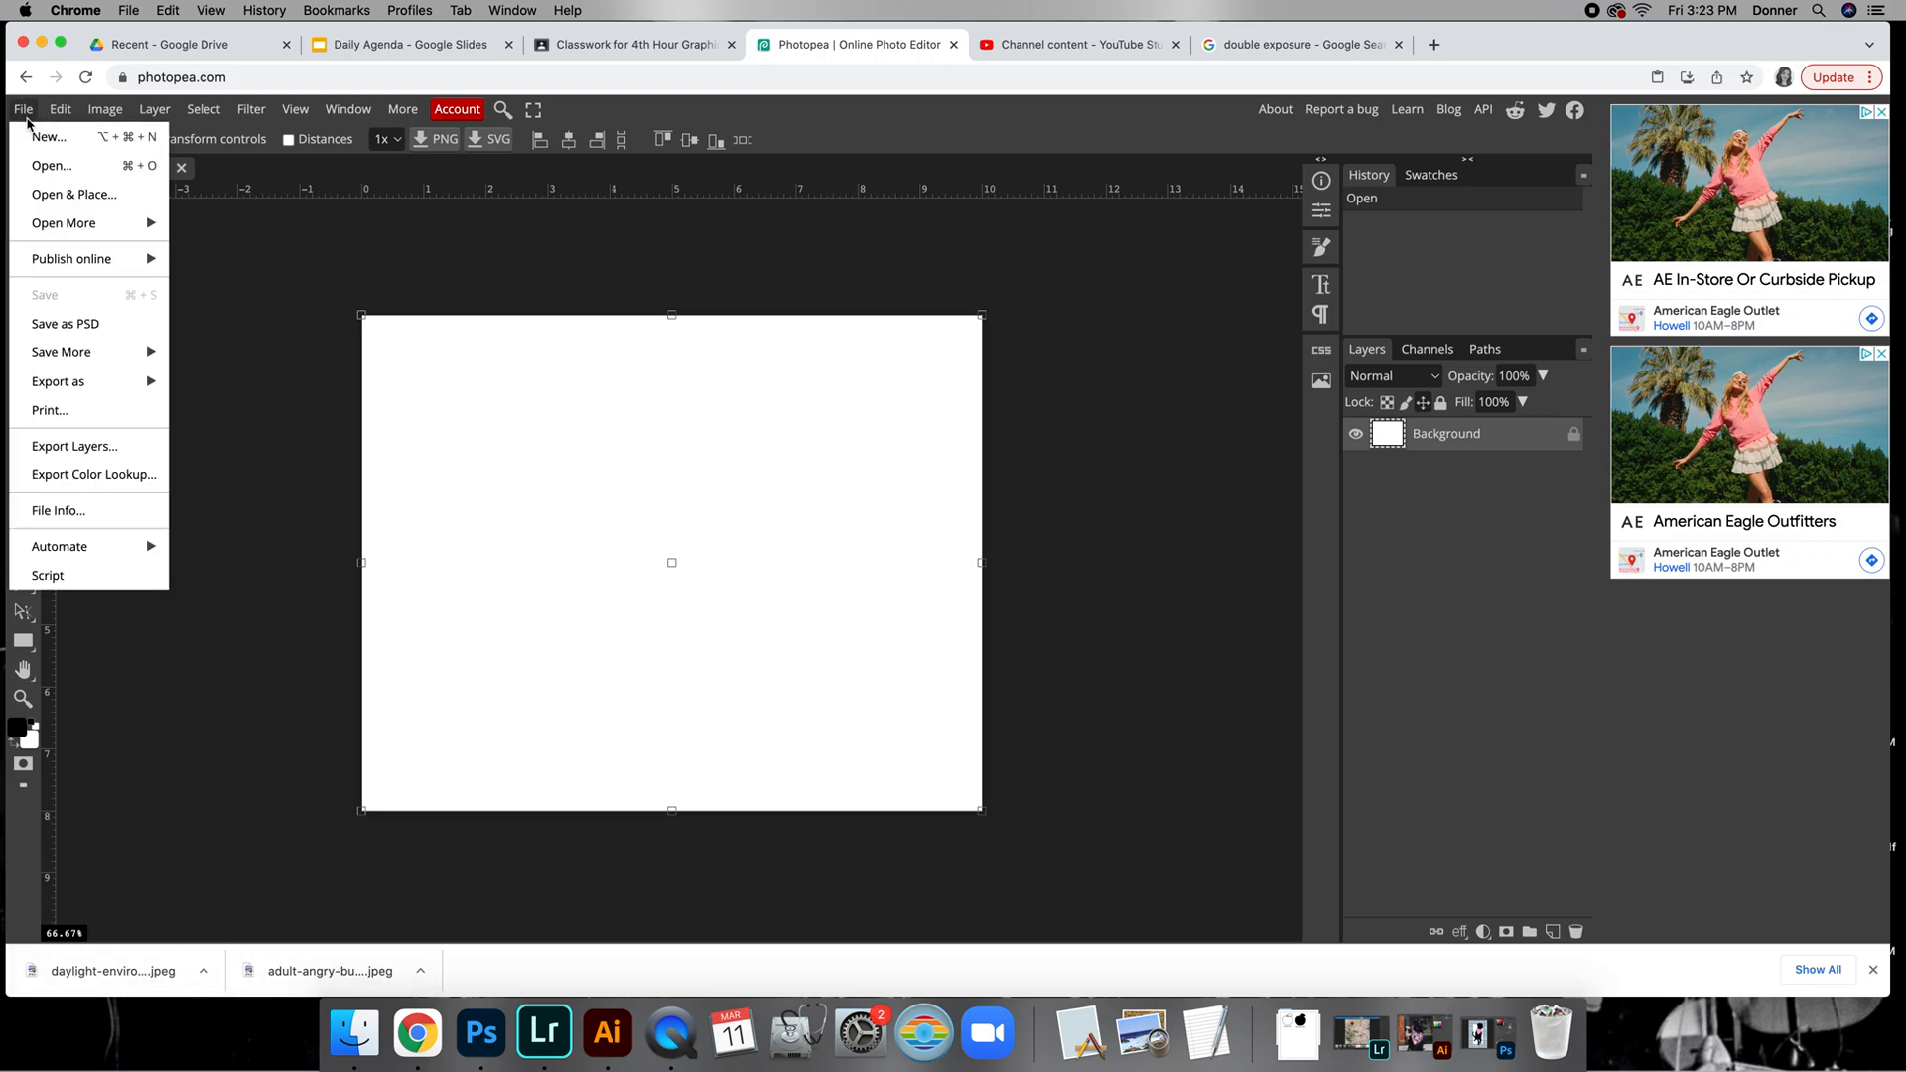
{"action": "left_click", "coordinate": [25, 109]}
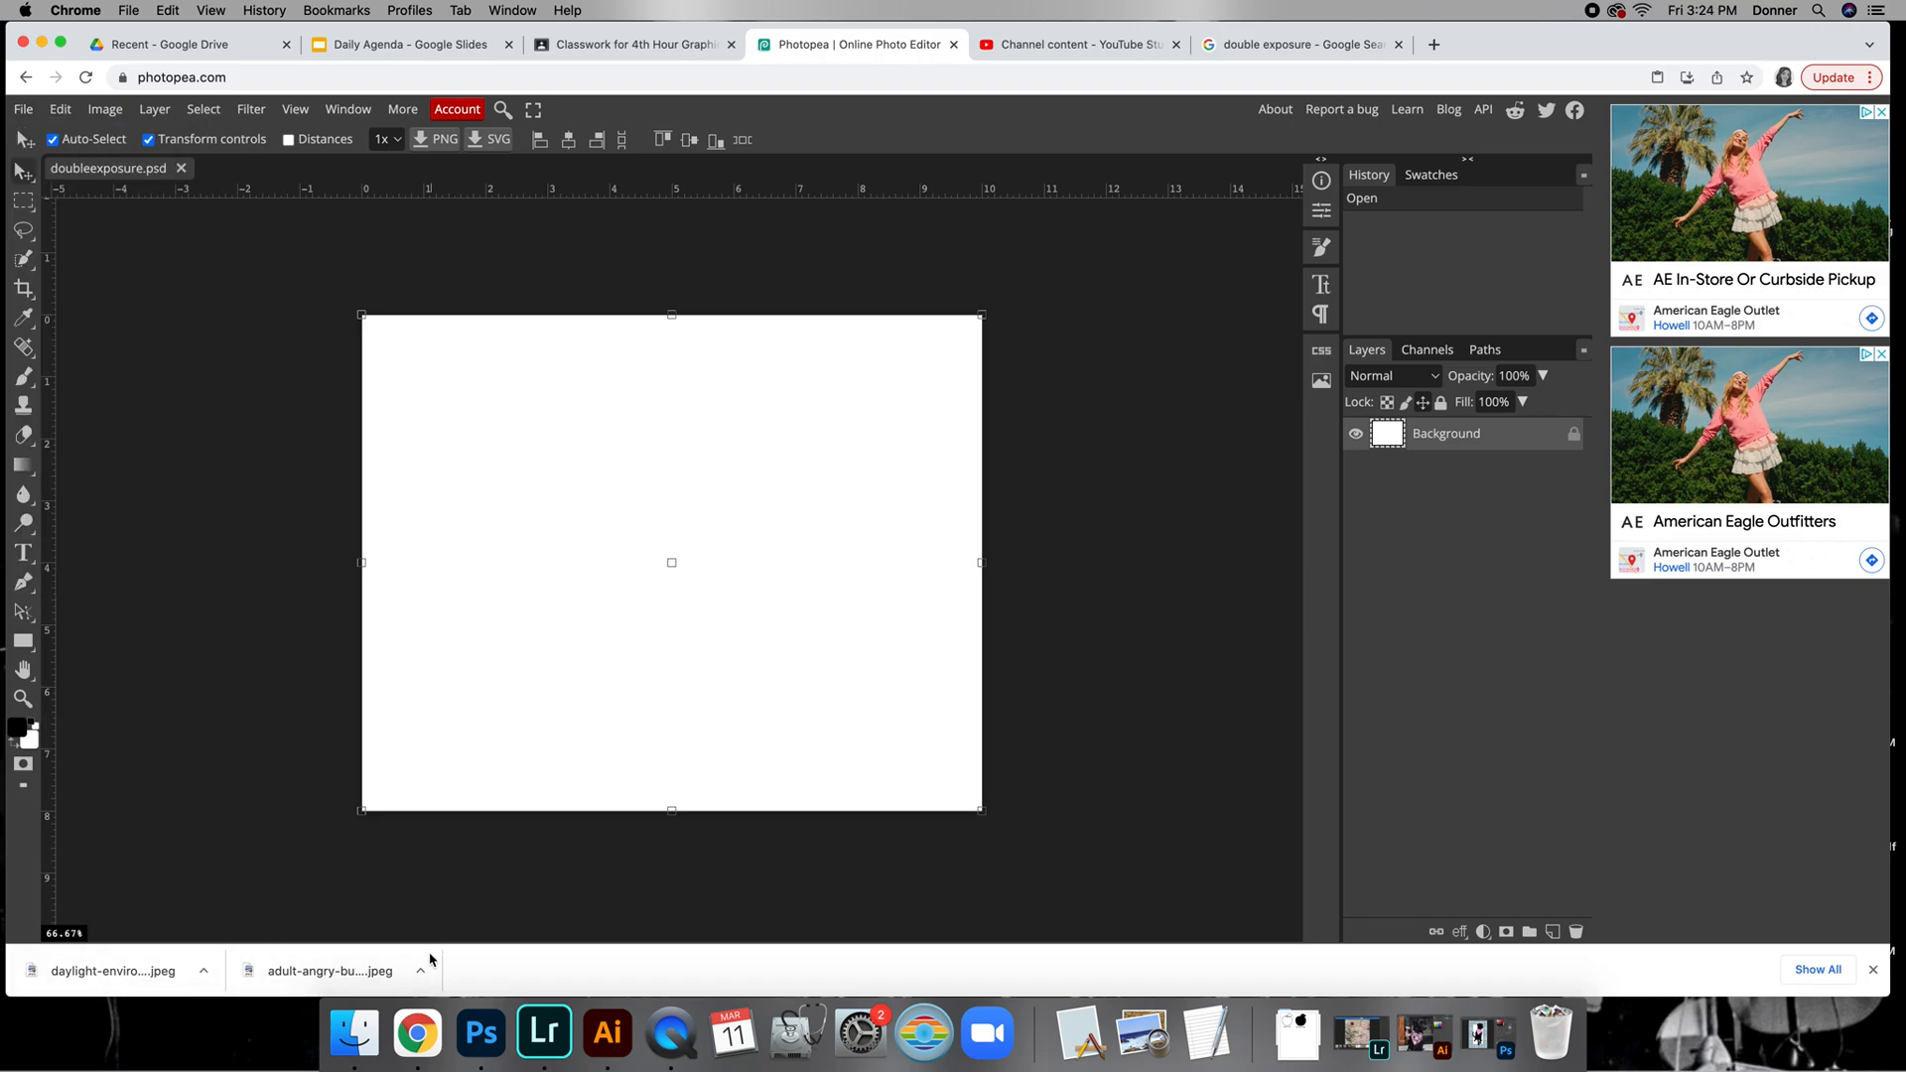
{"action": "left_click_drag", "start_coordinate": [375, 980], "coordinate": [690, 565]}
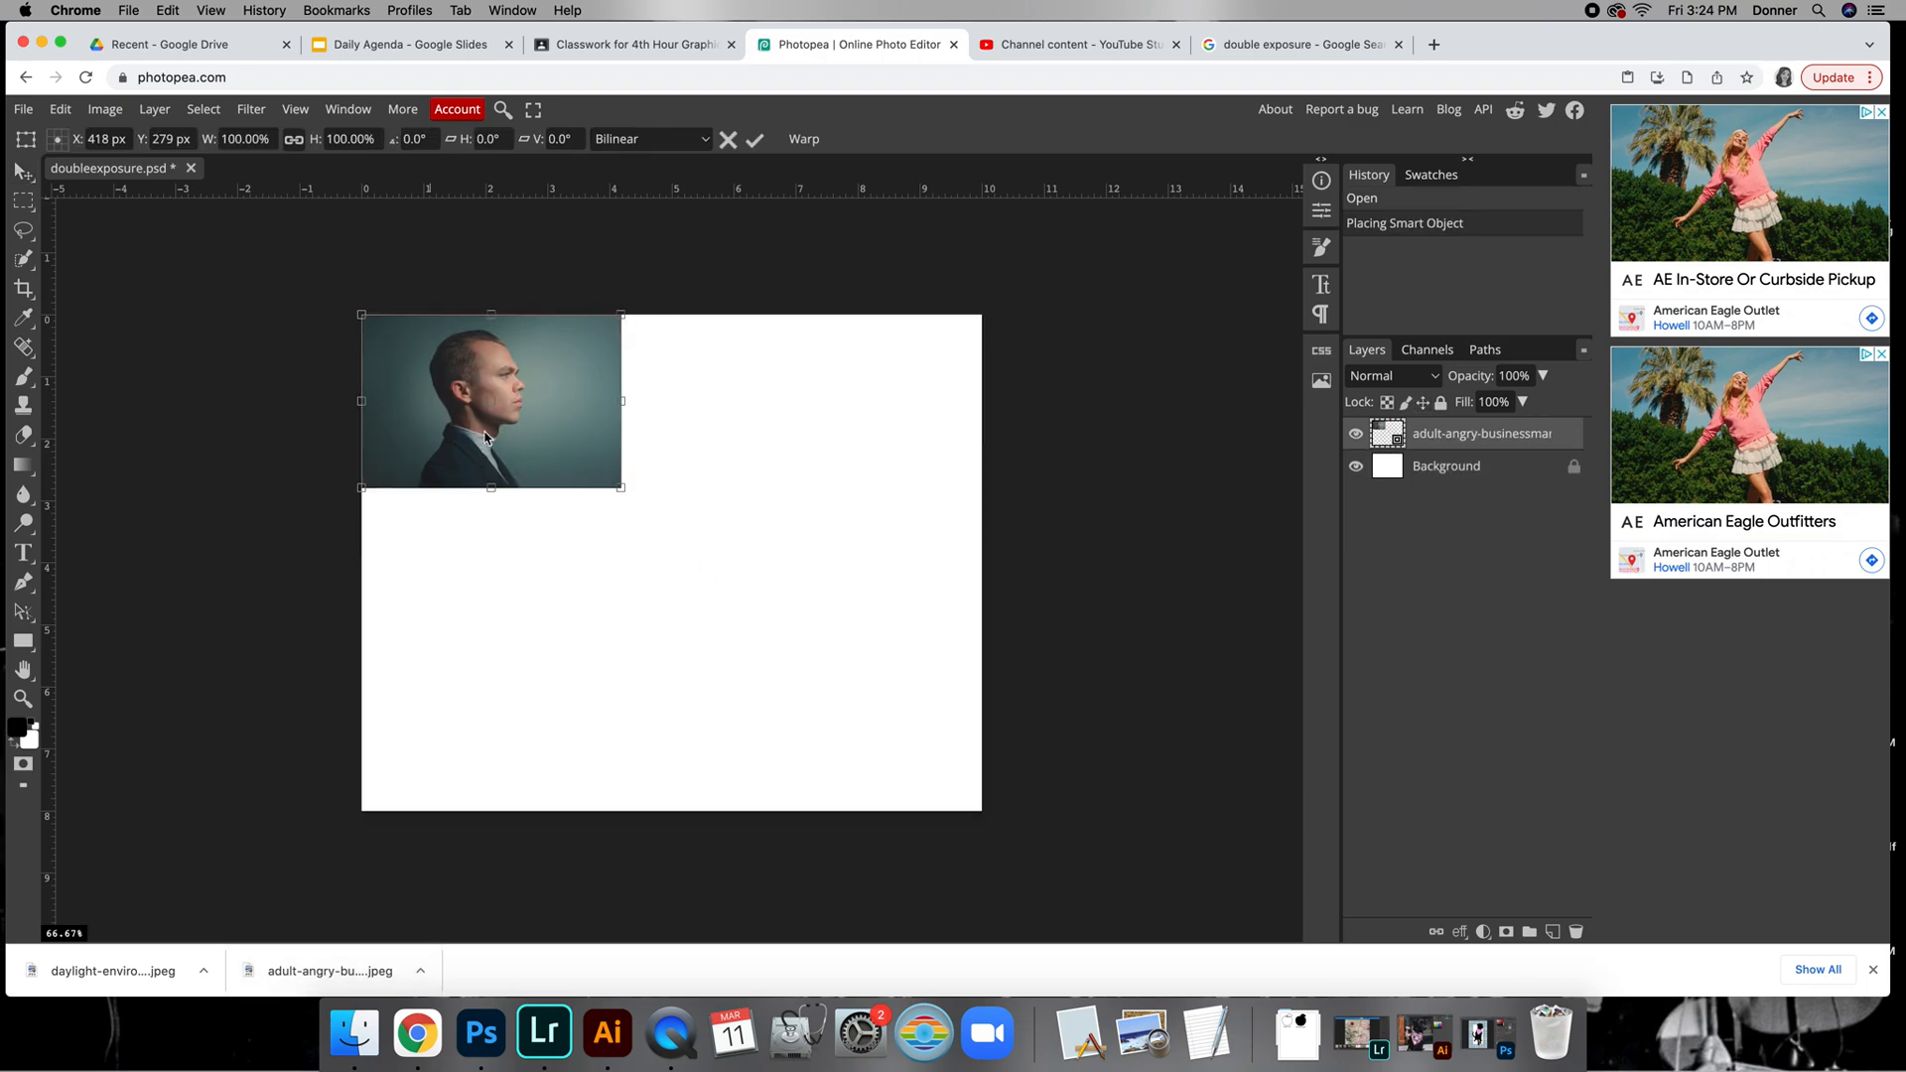
{"action": "left_click_drag", "start_coordinate": [542, 439], "coordinate": [702, 522]}
{"action": "left_click_drag", "start_coordinate": [147, 986], "coordinate": [707, 637]}
{"action": "left_click_drag", "start_coordinate": [736, 541], "coordinate": [847, 767]}
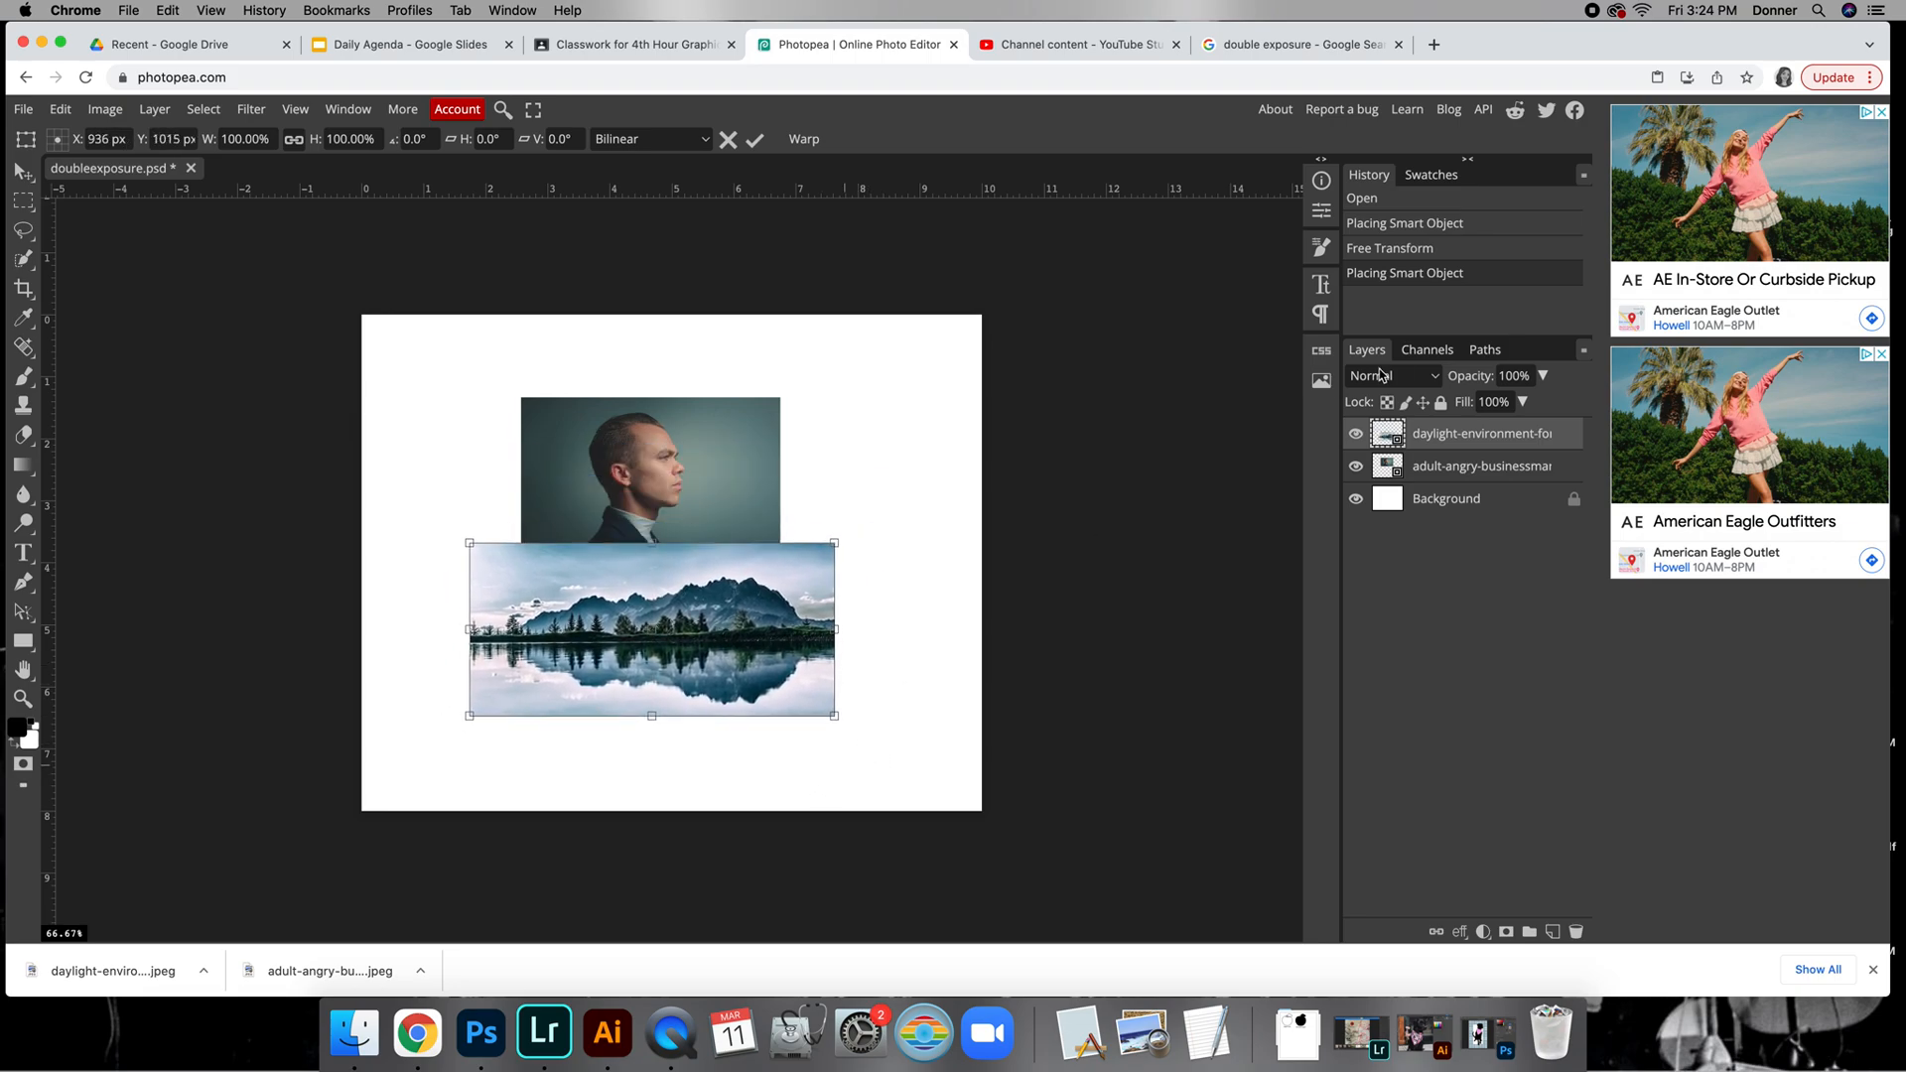
Step: Rasterize the landscape layer and the businessman portrait layer
{"action": "right_click", "coordinate": [1434, 437]}
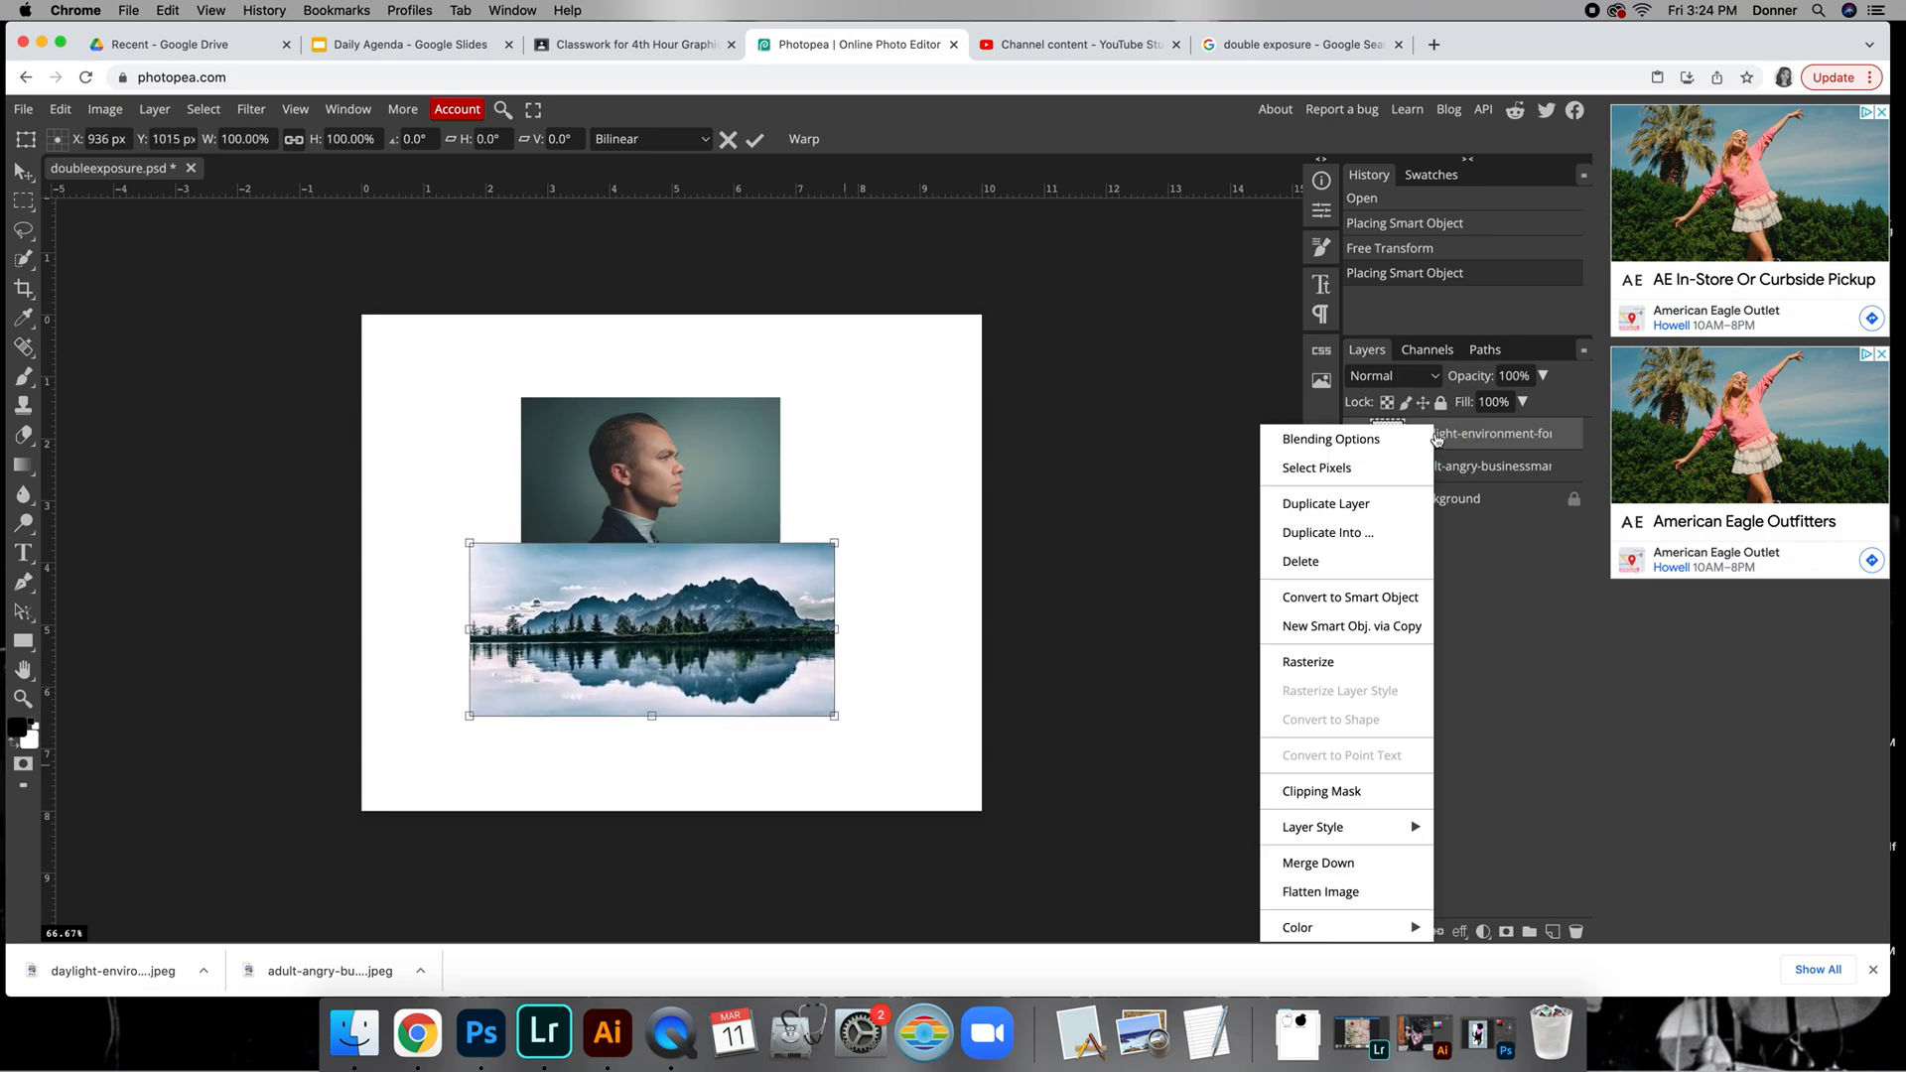
{"action": "left_click", "coordinate": [1342, 662]}
{"action": "left_click", "coordinate": [1456, 472]}
{"action": "right_click", "coordinate": [1457, 472]}
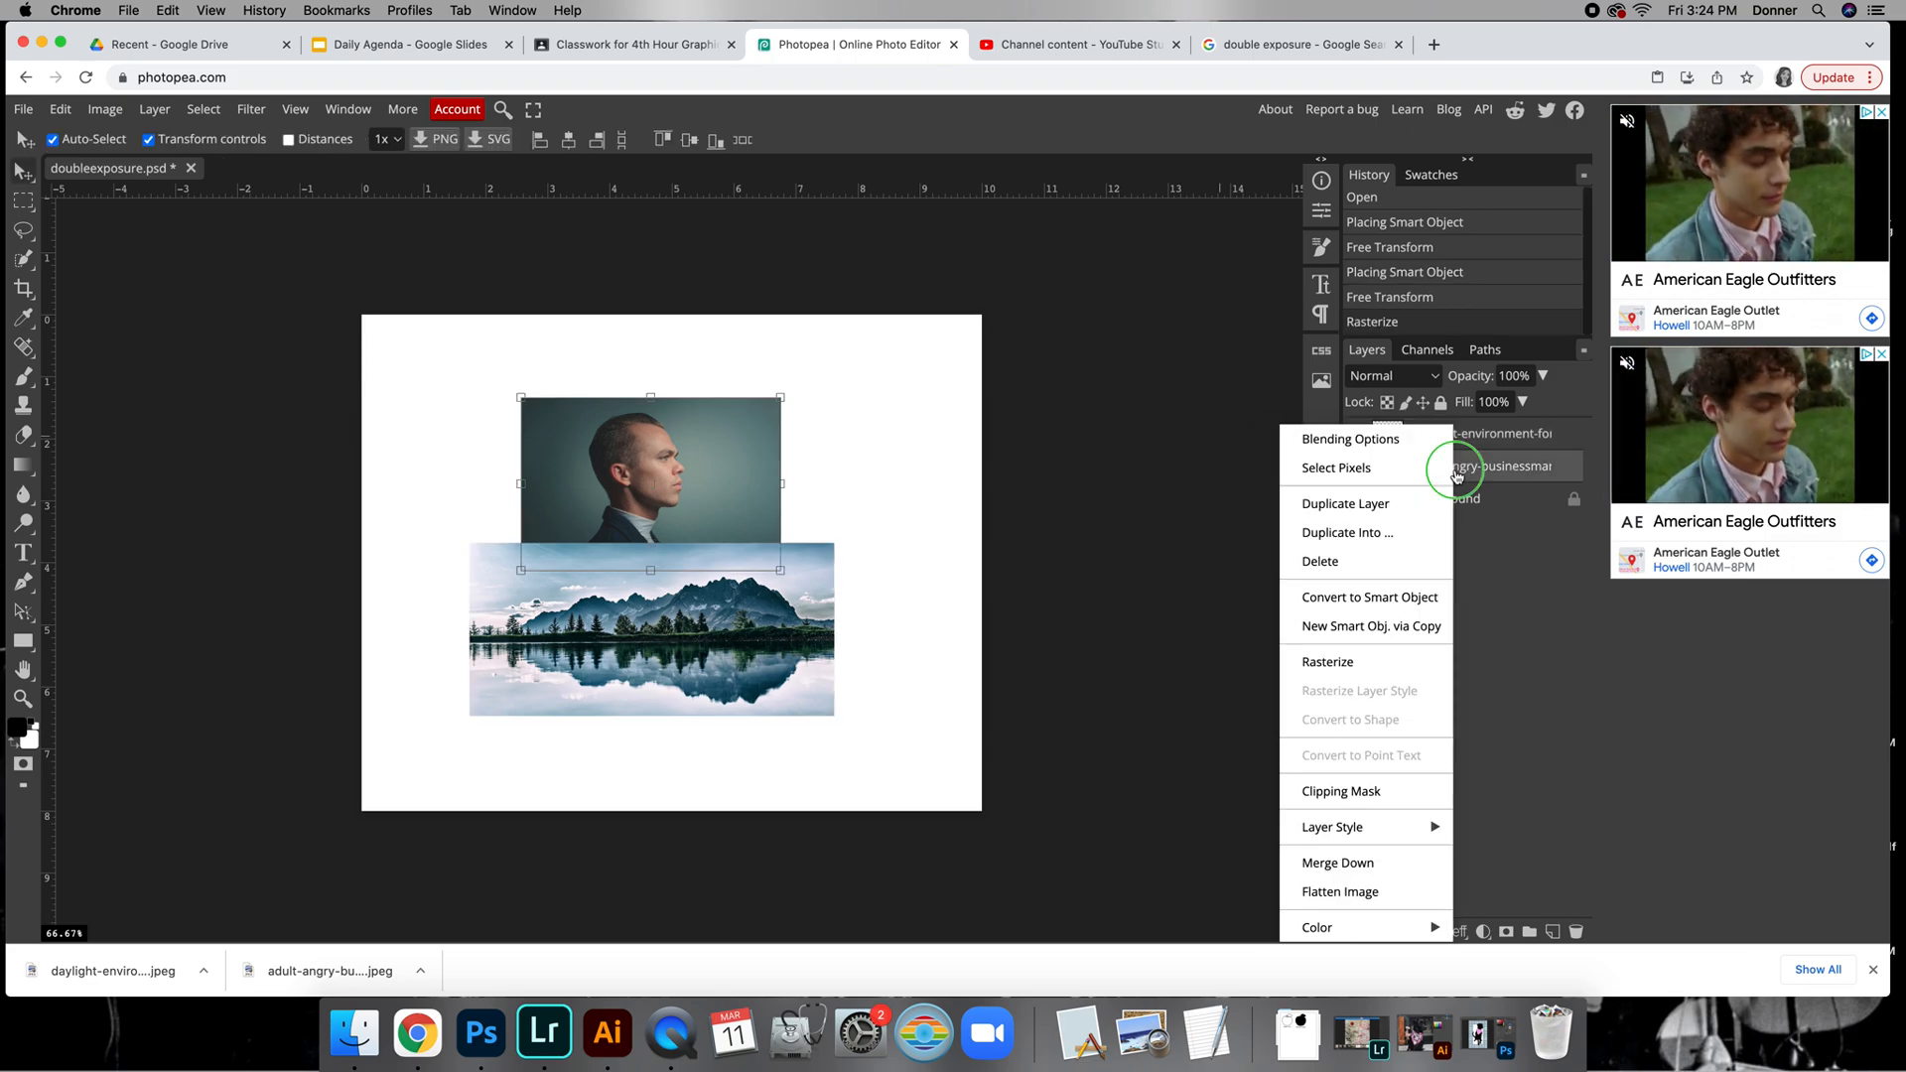
{"action": "left_click", "coordinate": [1340, 662]}
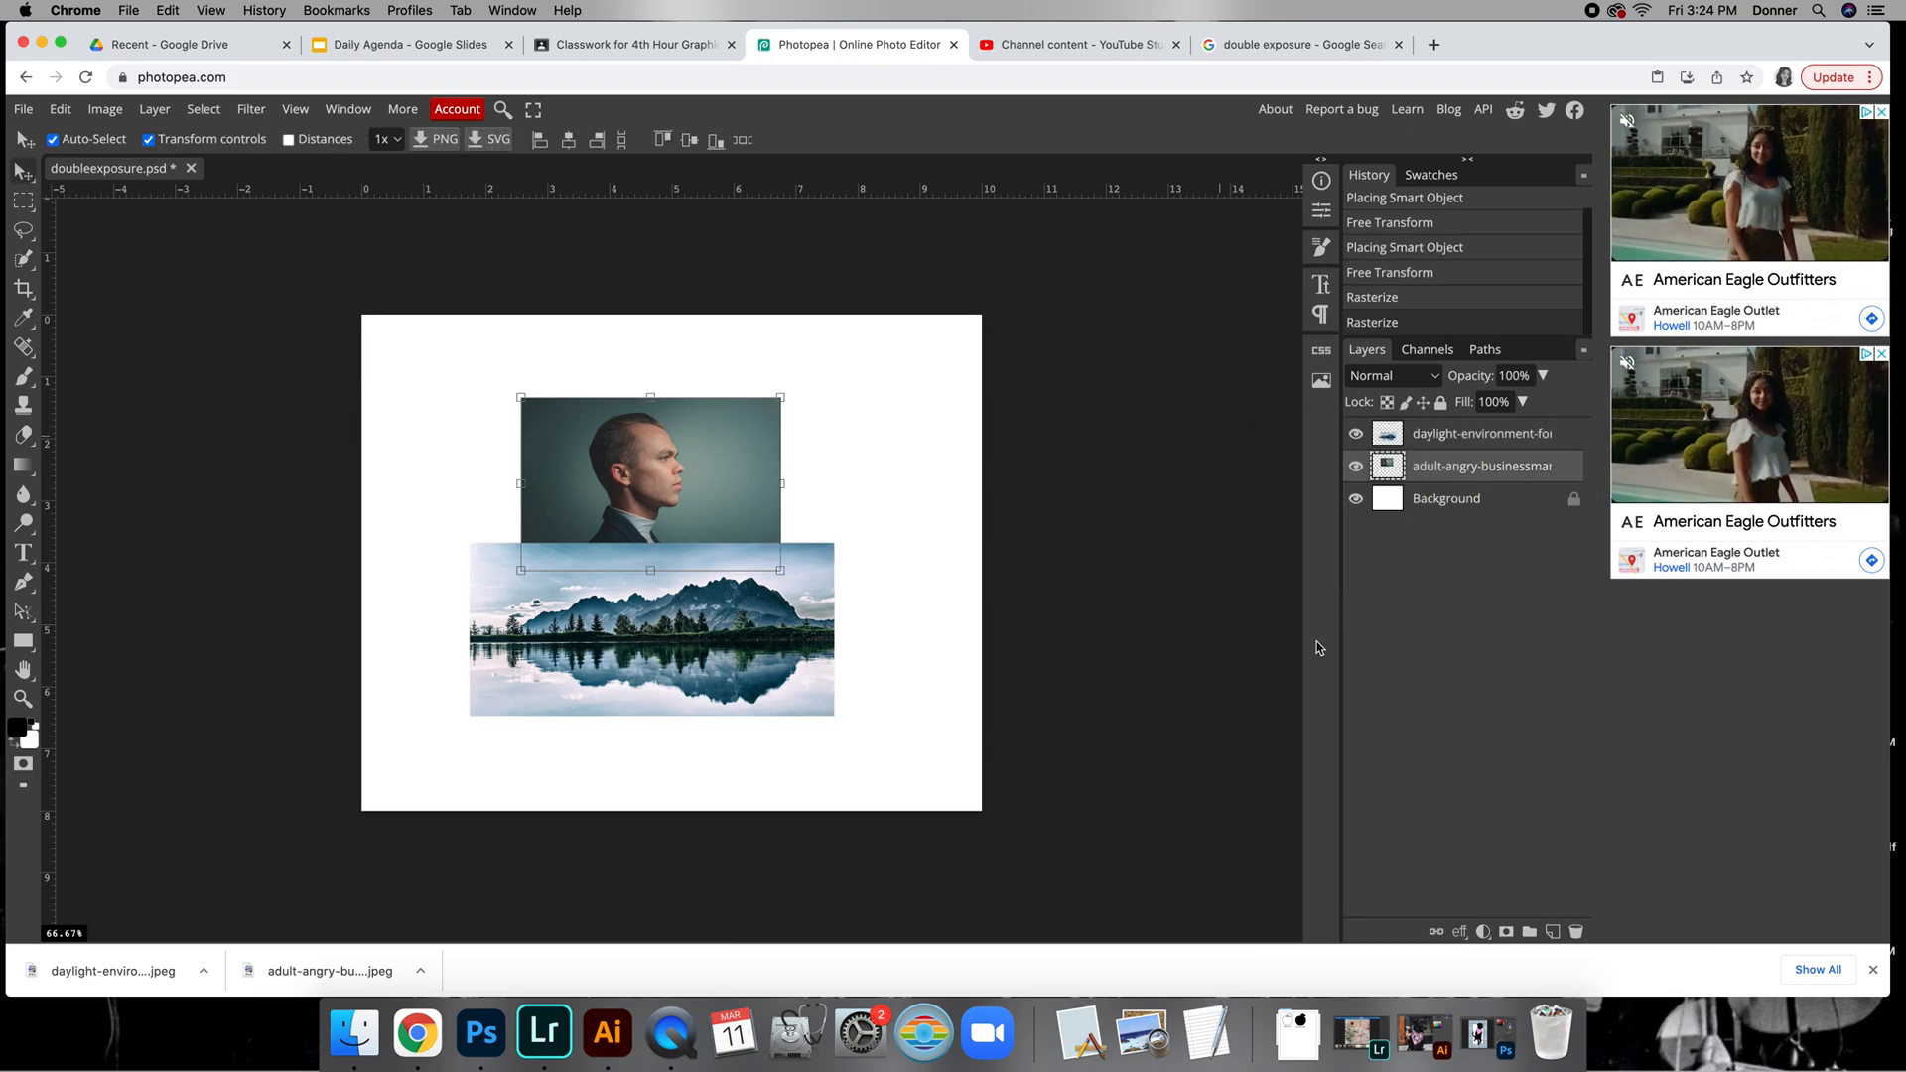
Step: Move the landscape layer beneath the portrait layer and scale the landscape to about 170% to span the full canvas width
{"action": "left_click", "coordinate": [775, 631]}
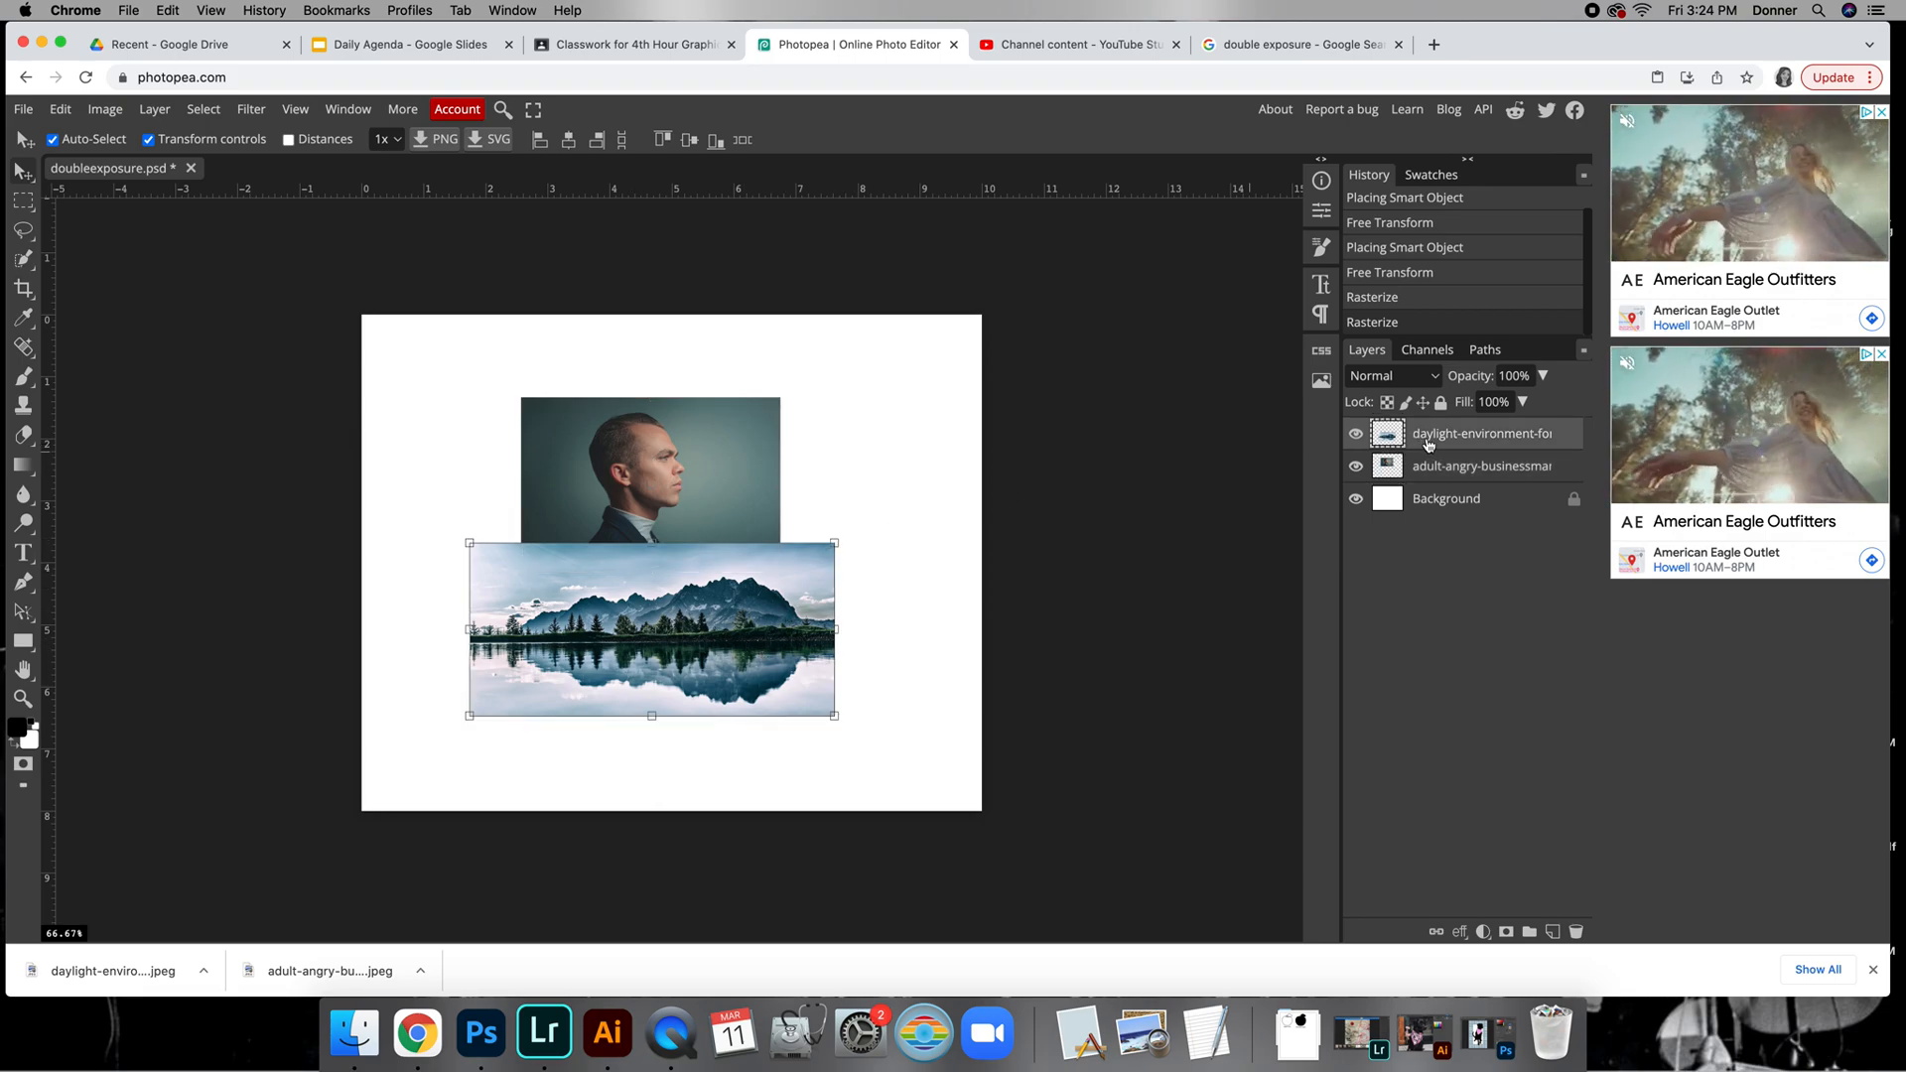
{"action": "left_click_drag", "start_coordinate": [1449, 433], "coordinate": [1447, 480]}
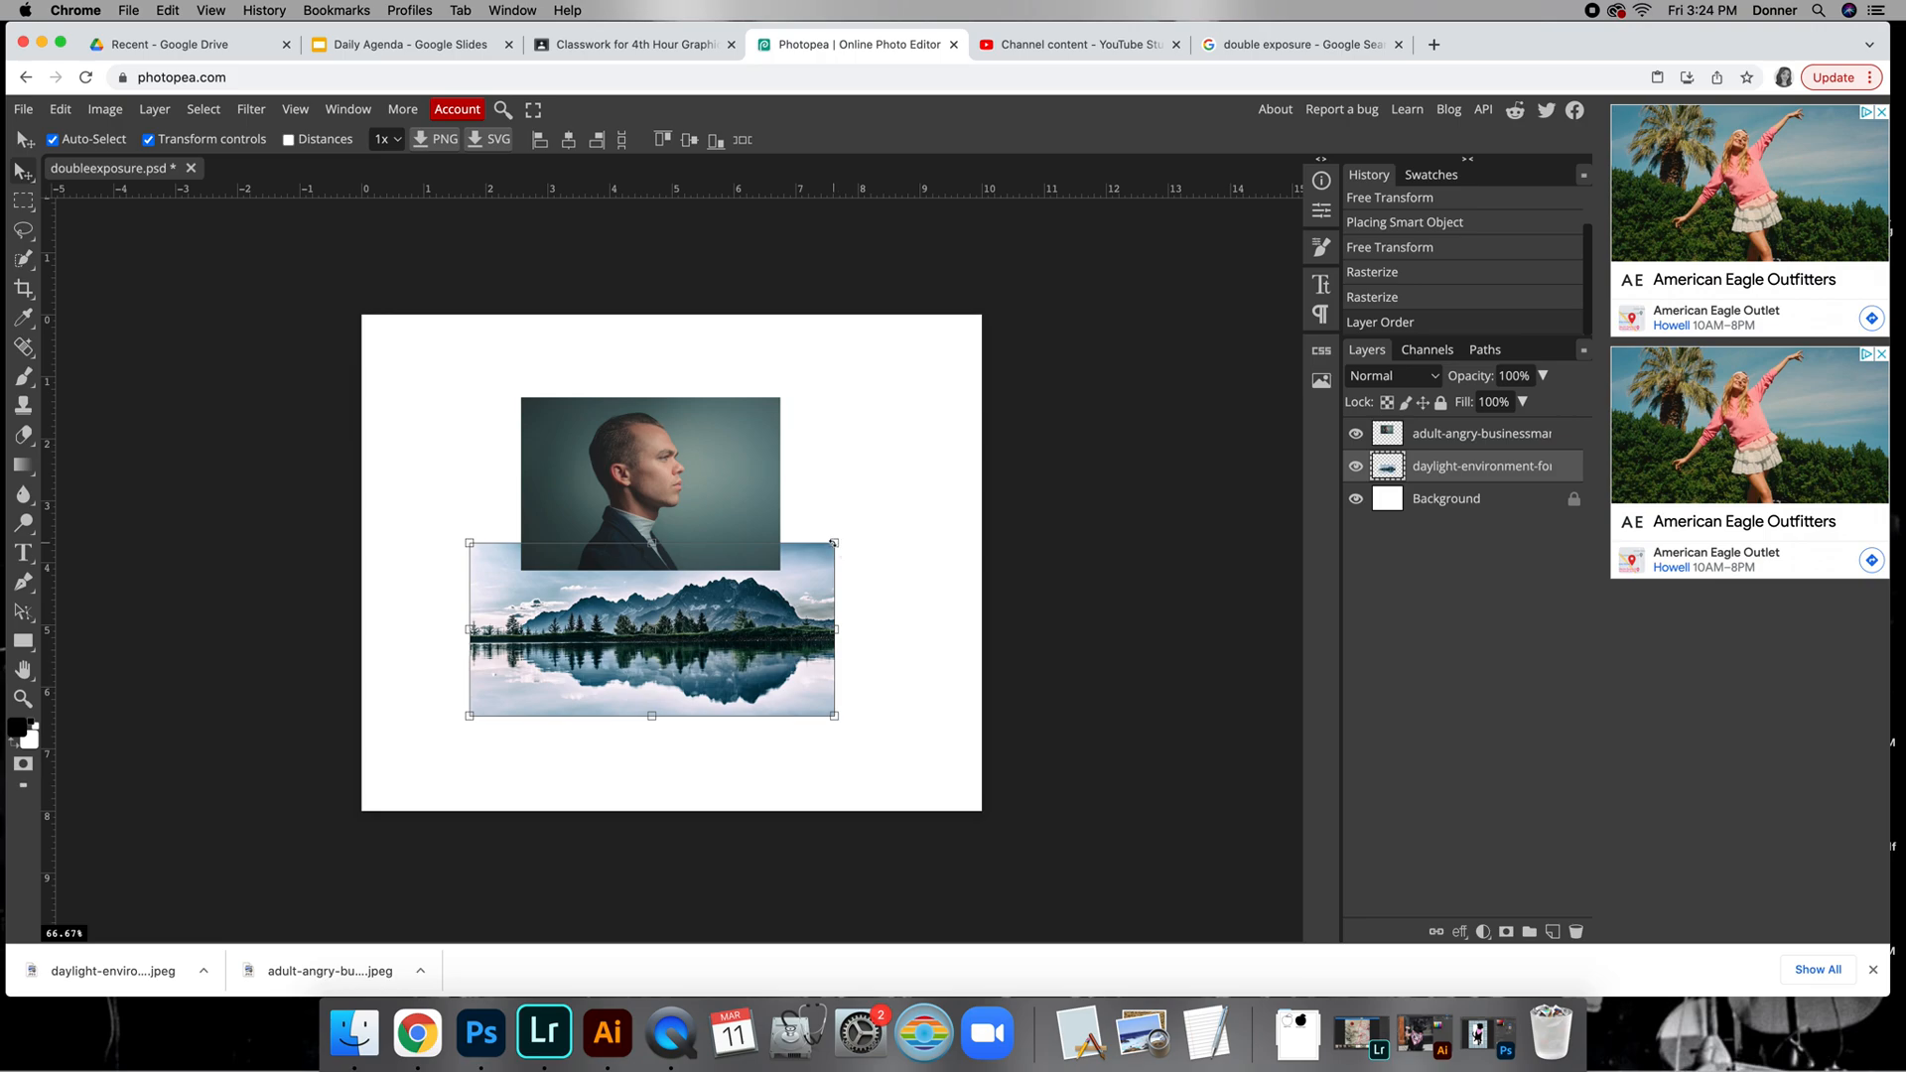
{"action": "left_click_drag", "start_coordinate": [835, 546], "coordinate": [983, 426]}
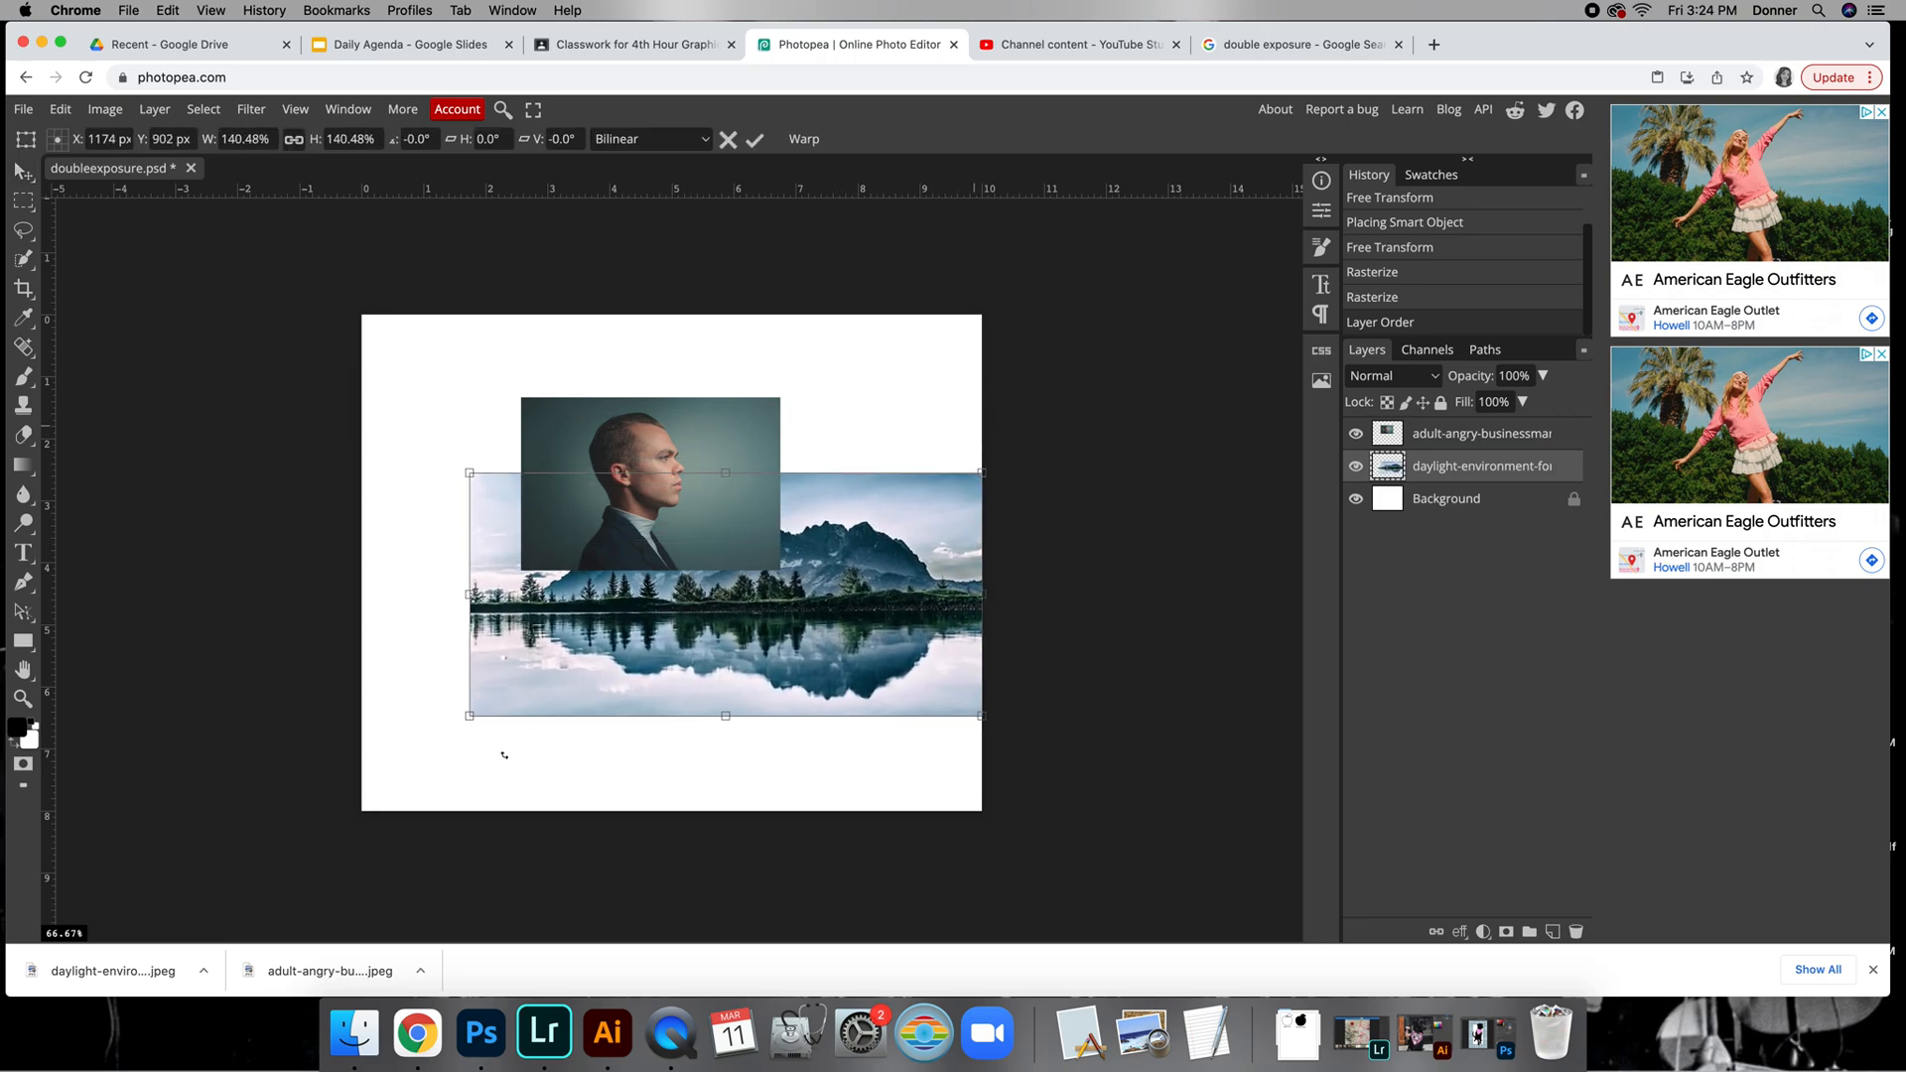
{"action": "left_click_drag", "start_coordinate": [471, 717], "coordinate": [365, 767]}
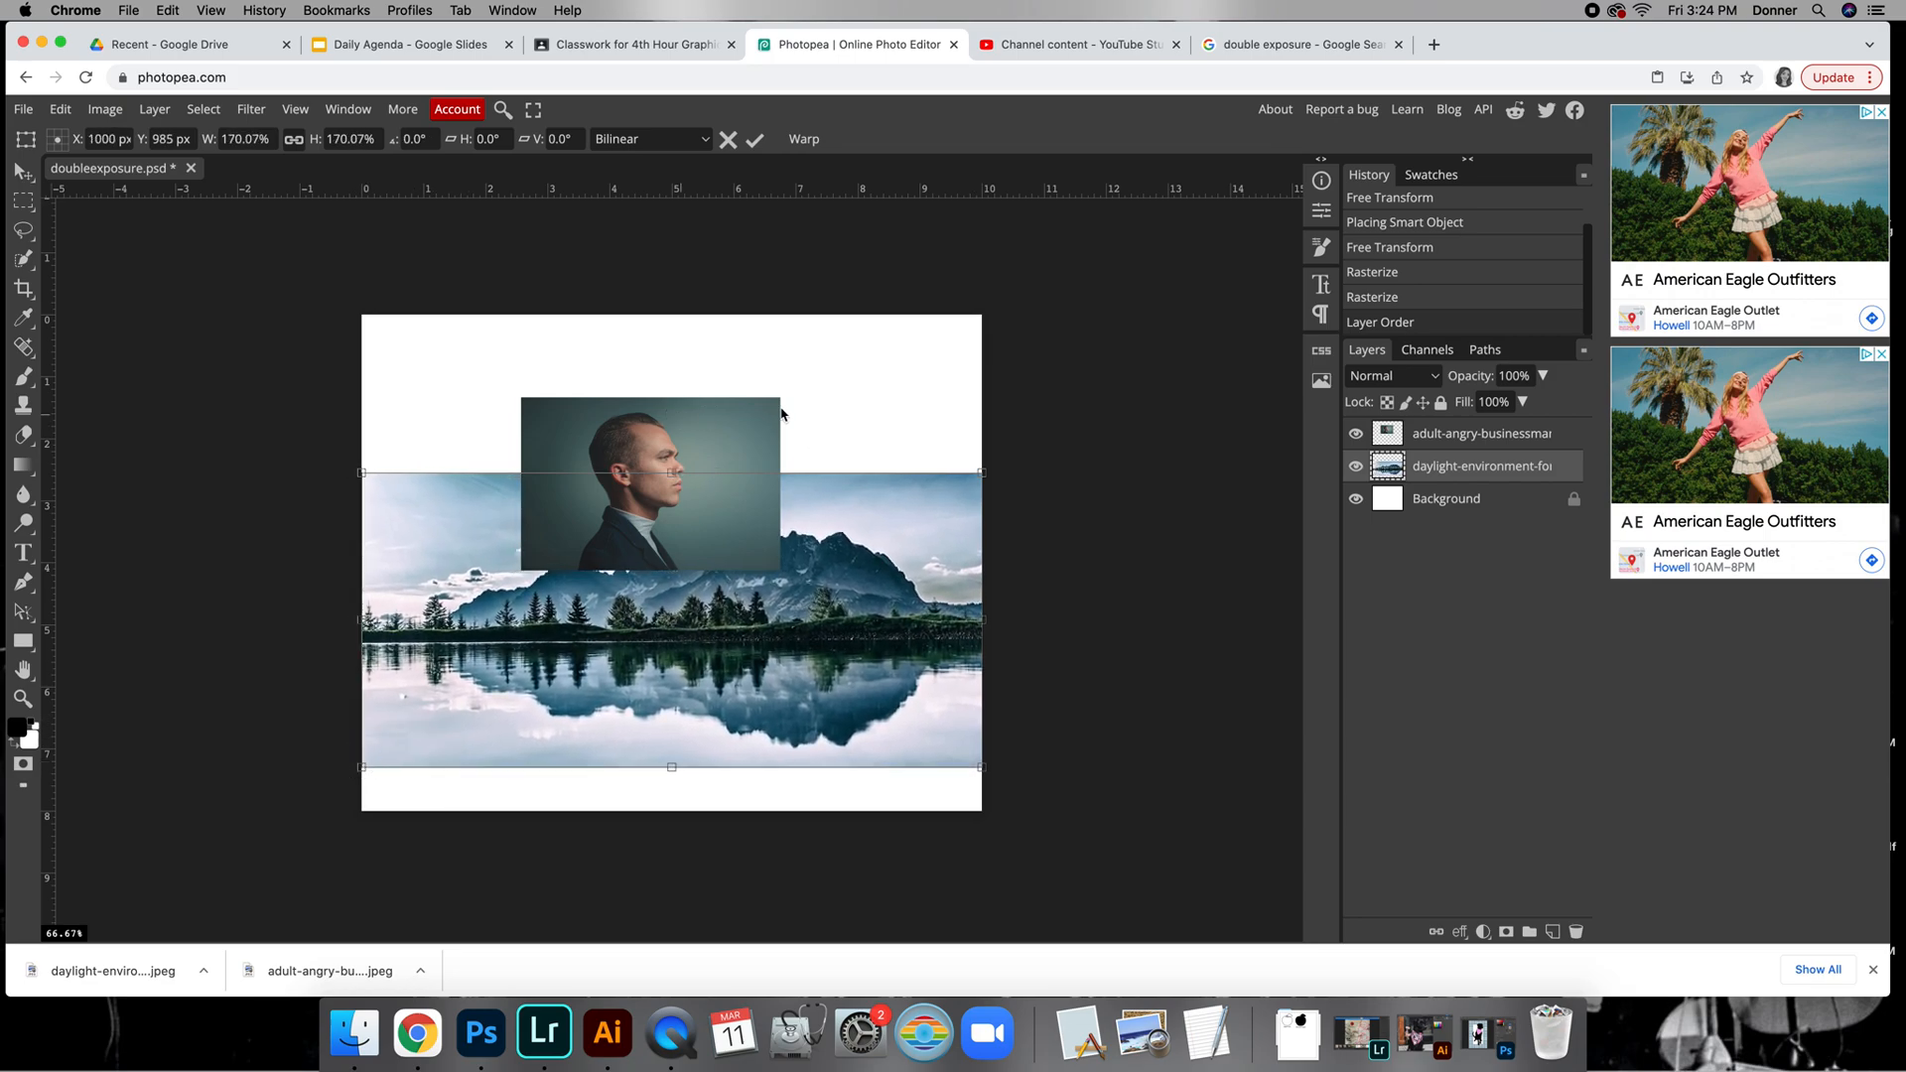
{"action": "key", "text": "Return"}
Step: Enlarge the businessman portrait to about 186% and position it over the middle of the landscape, with their lower edges aligned
{"action": "left_click", "coordinate": [1458, 442]}
{"action": "left_click_drag", "start_coordinate": [704, 473], "coordinate": [681, 593]}
{"action": "left_click_drag", "start_coordinate": [758, 521], "coordinate": [982, 368]}
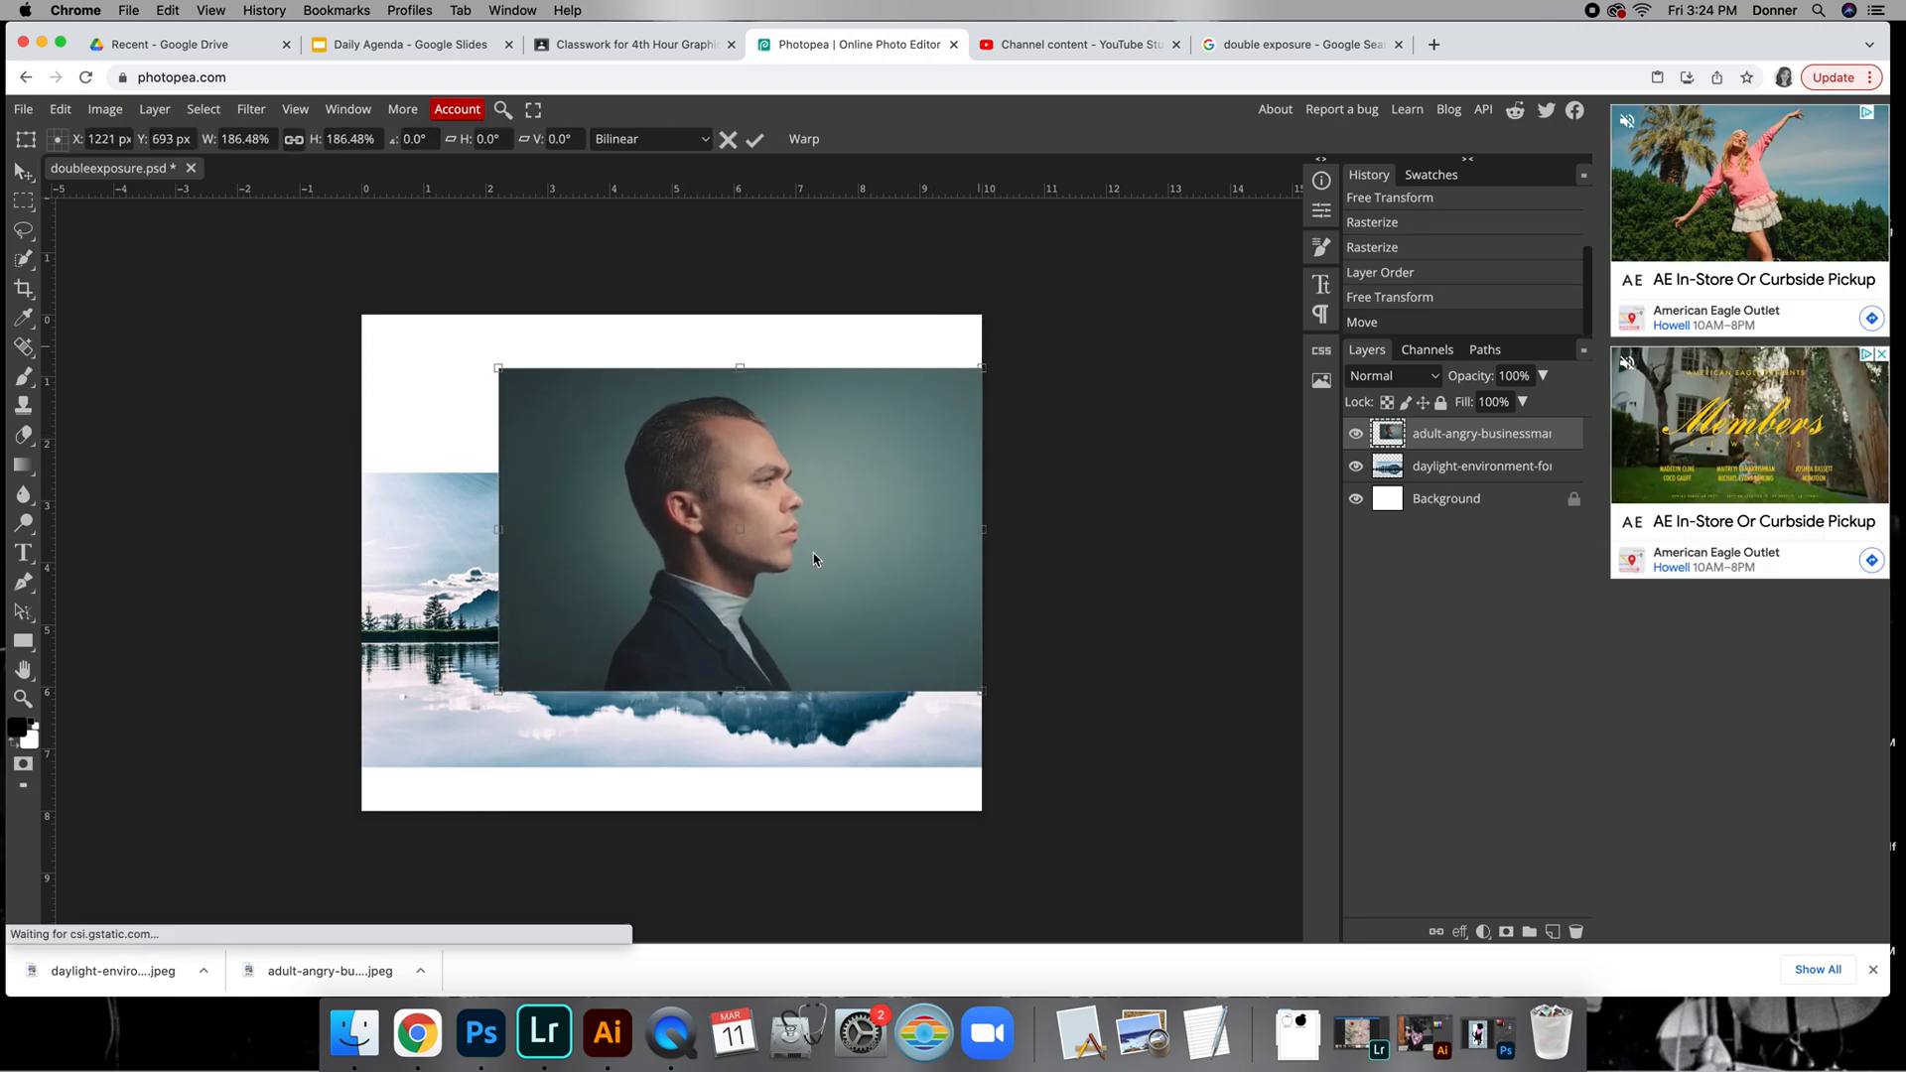
{"action": "left_click_drag", "start_coordinate": [839, 561], "coordinate": [813, 625]}
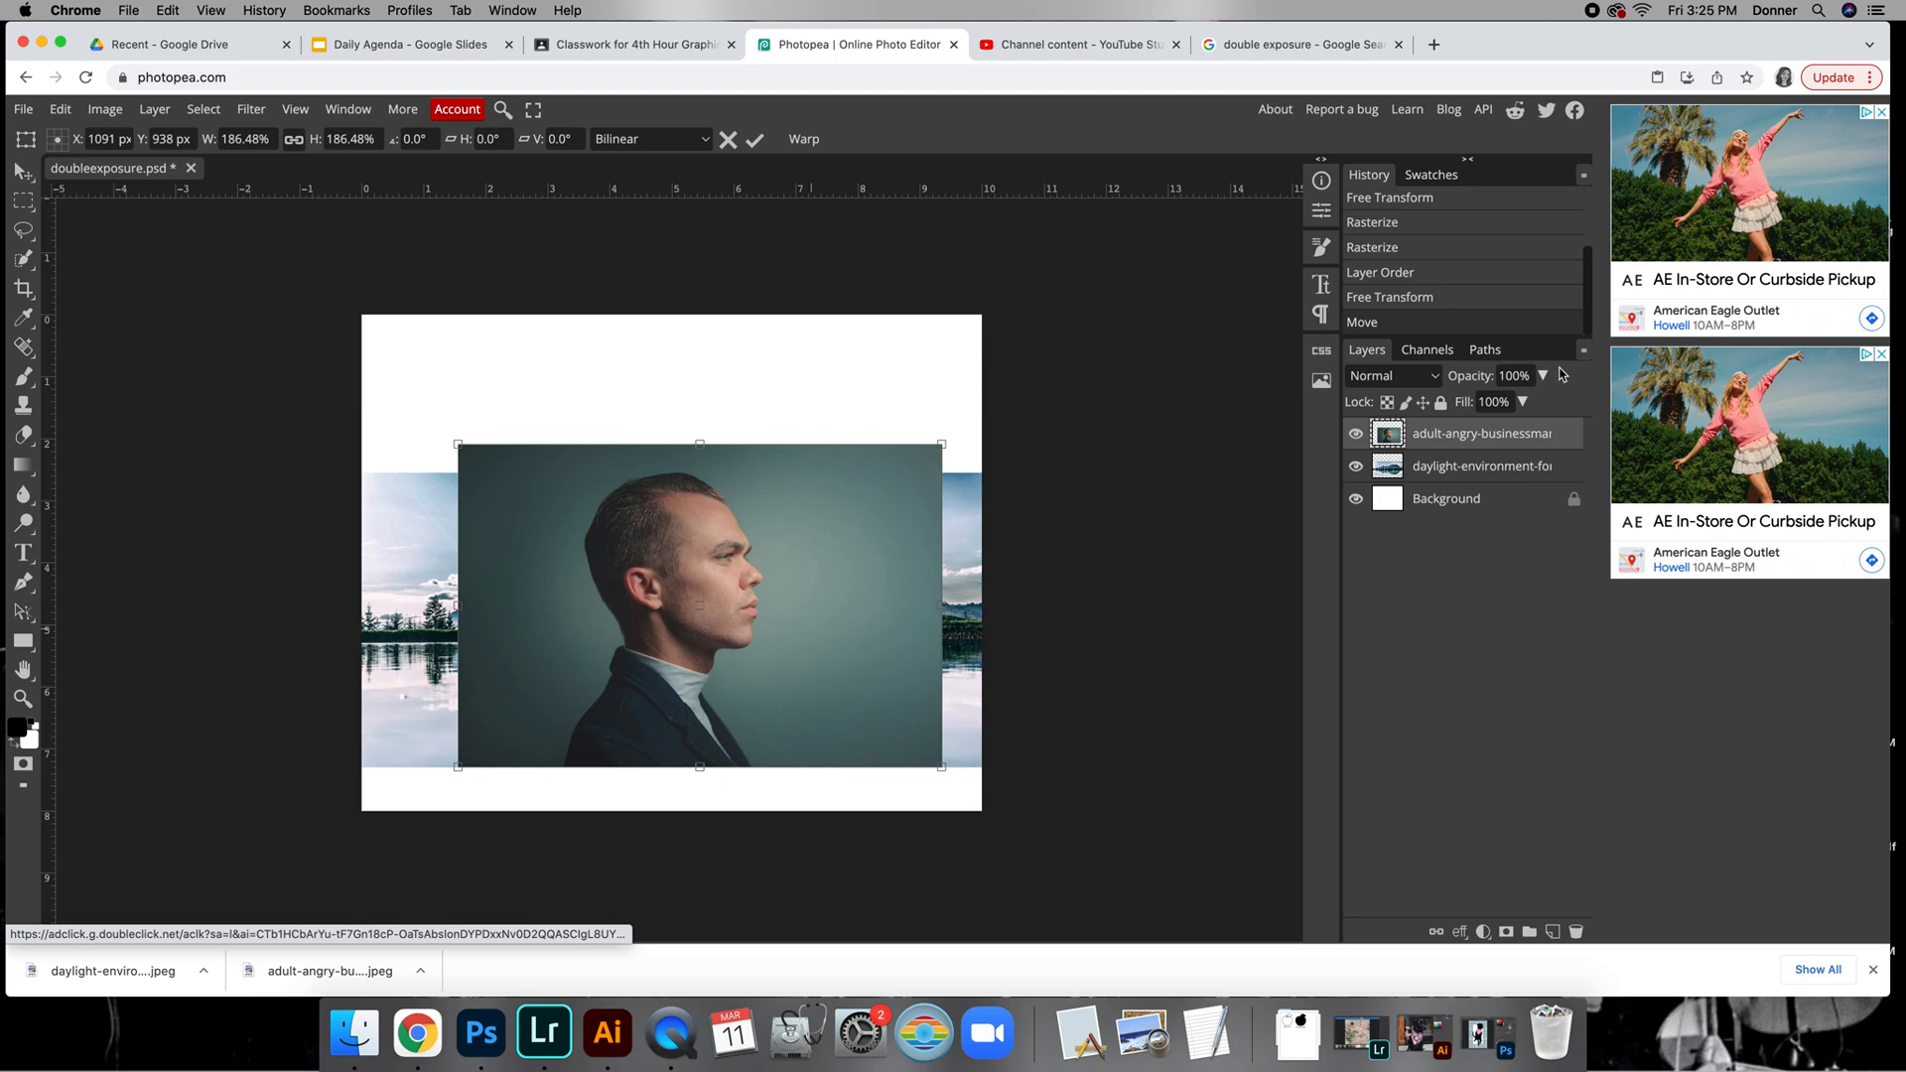
Step: Lower the portrait layer's opacity to 71% and shift the portrait right and slightly up over the mountains
{"action": "left_click_drag", "start_coordinate": [1543, 415], "coordinate": [1522, 417]}
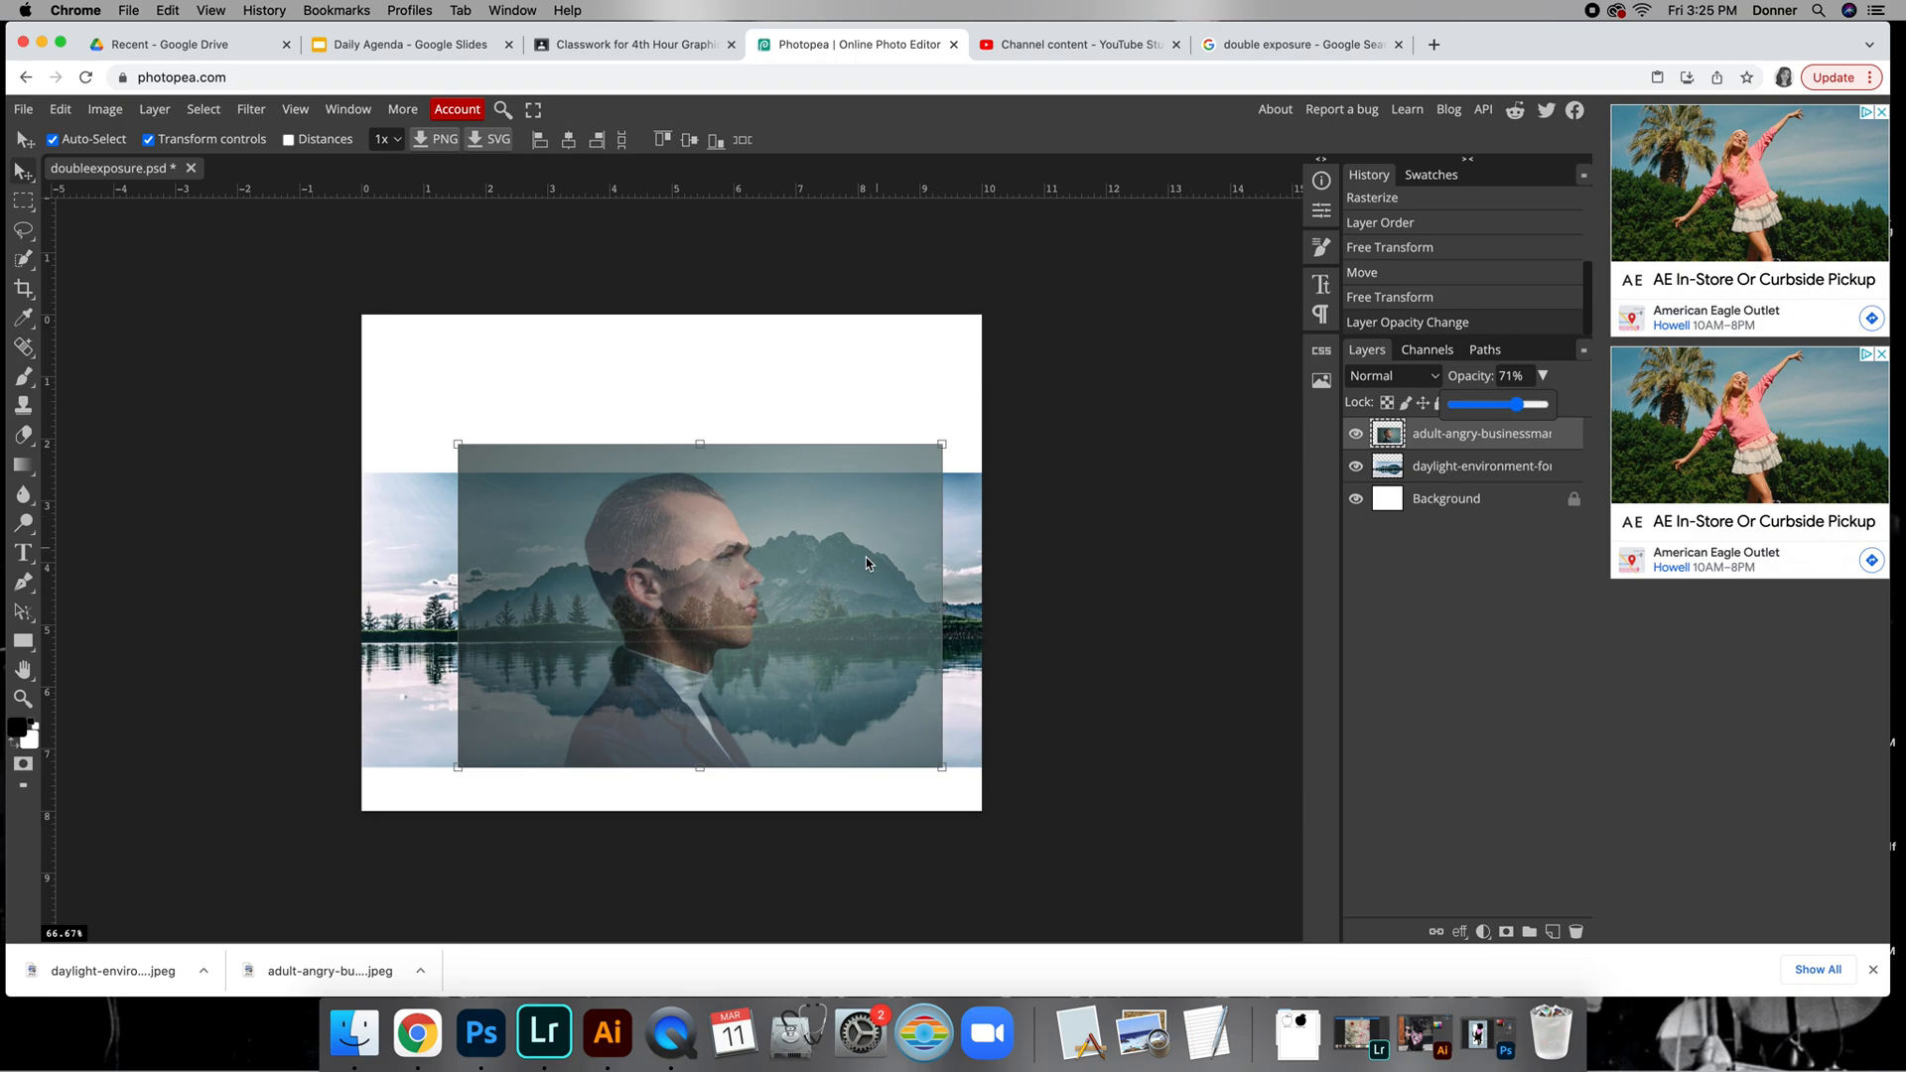
{"action": "left_click_drag", "start_coordinate": [842, 574], "coordinate": [928, 544]}
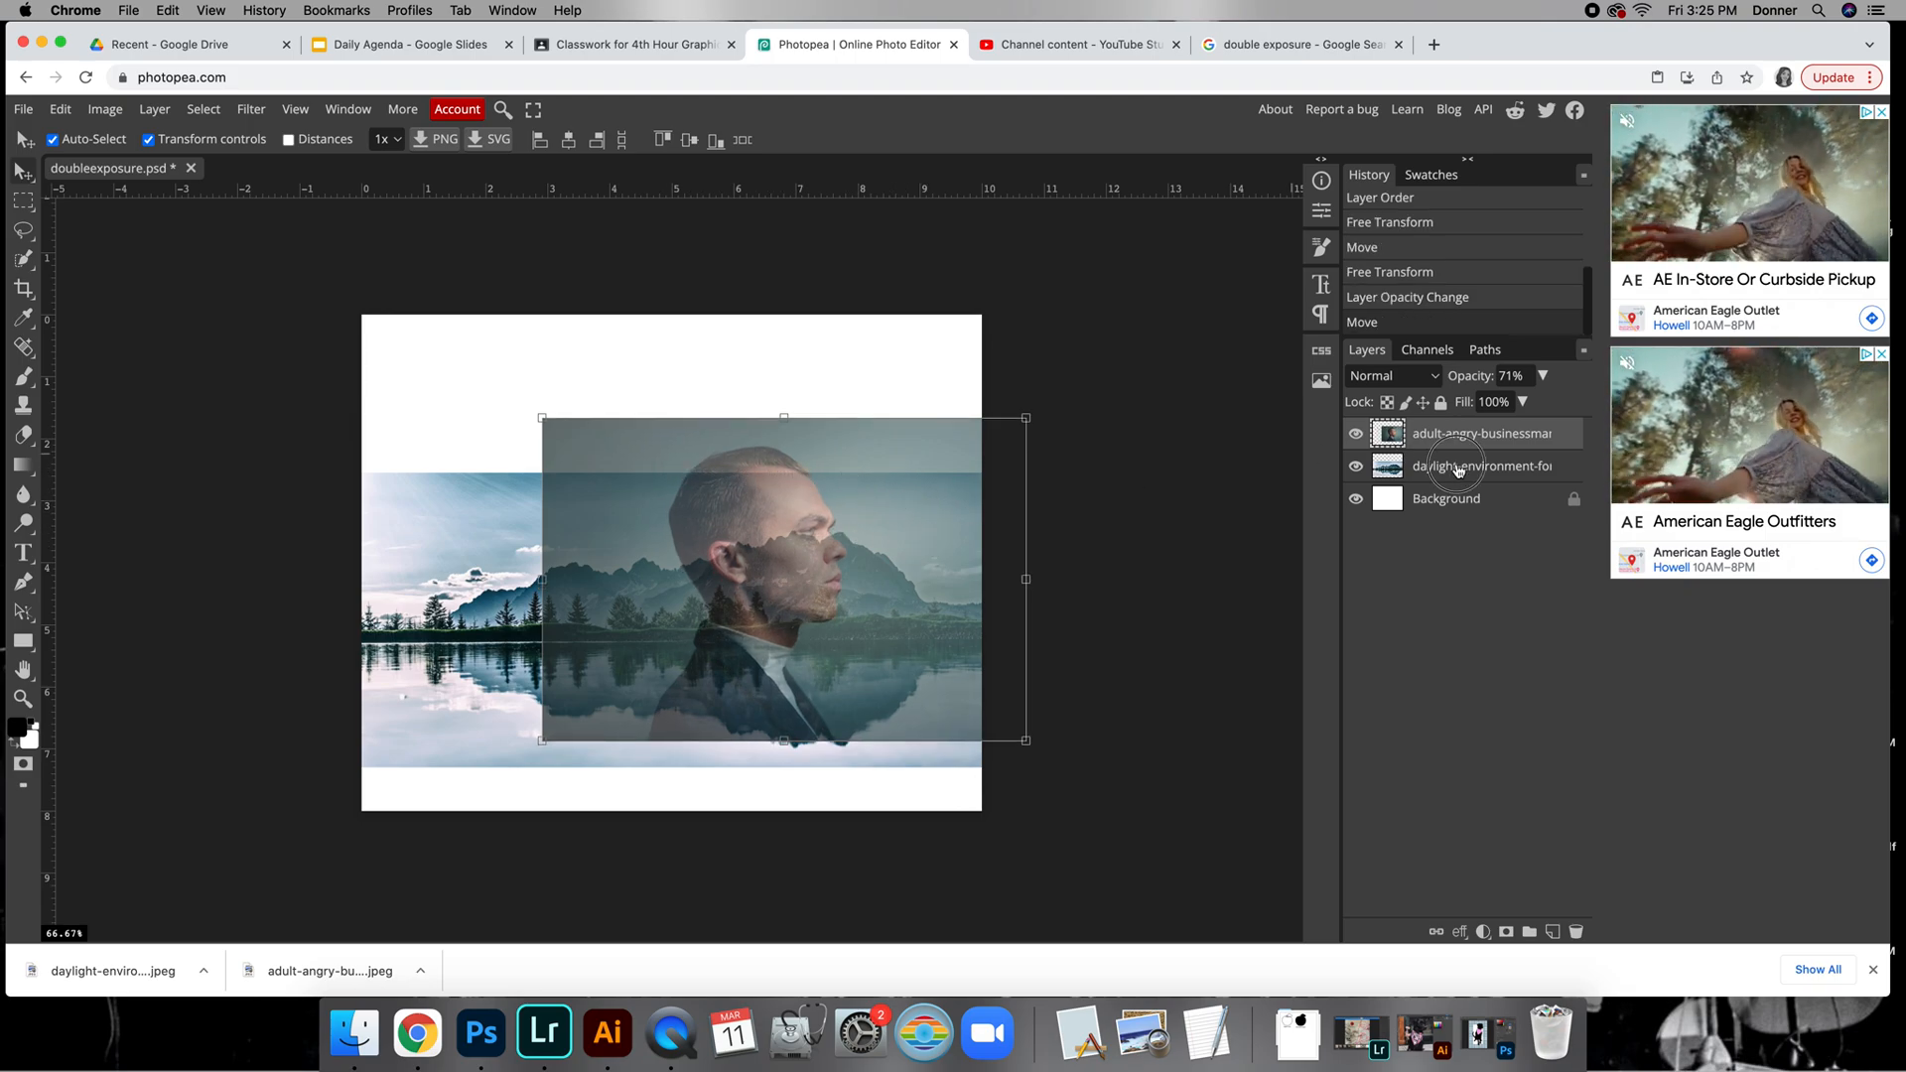
Step: Enlarge the landscape layer to about 118% so the mountains and trees fall behind the man's head
{"action": "left_click", "coordinate": [1386, 466]}
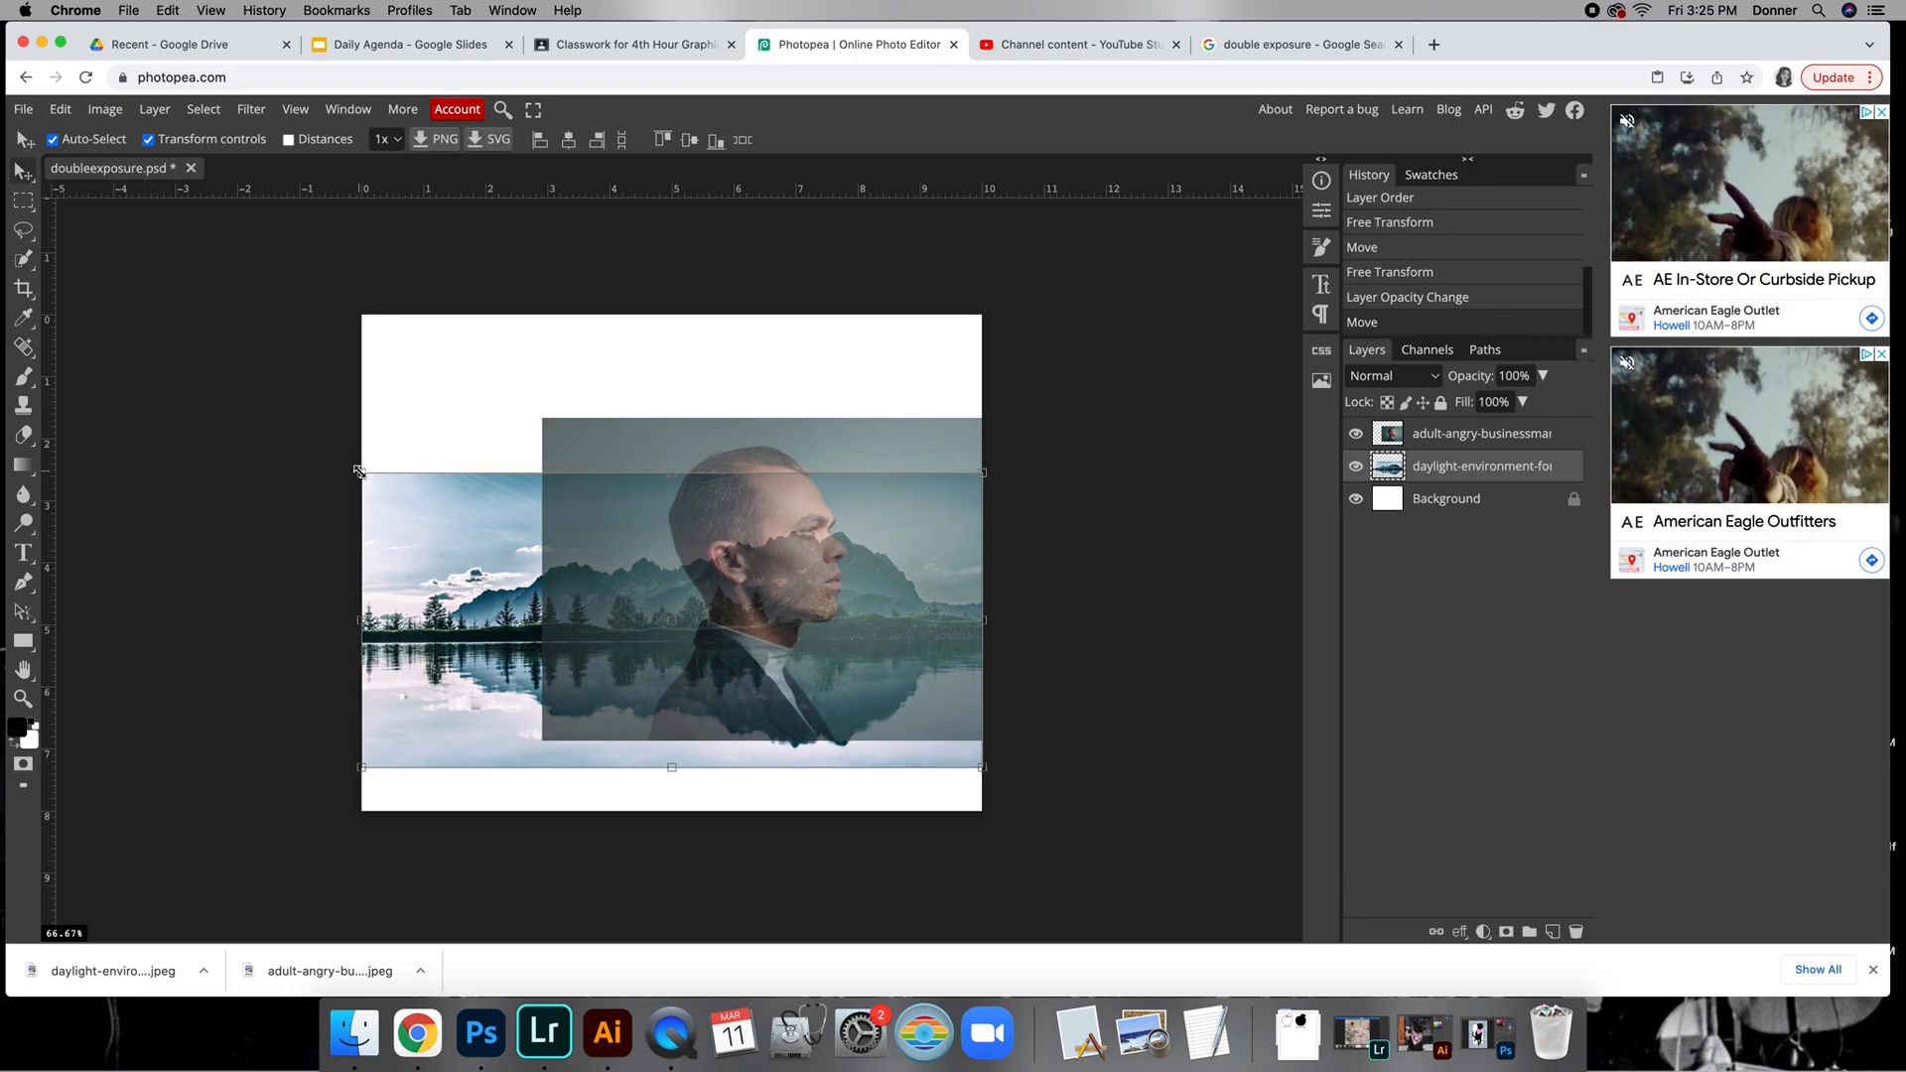
{"action": "left_click_drag", "start_coordinate": [356, 472], "coordinate": [238, 399]}
{"action": "mouse_move", "coordinate": [457, 583]}
{"action": "left_mouse_down"}
{"action": "mouse_move", "coordinate": [458, 566]}
{"action": "mouse_move", "coordinate": [454, 583]}
{"action": "left_mouse_up"}
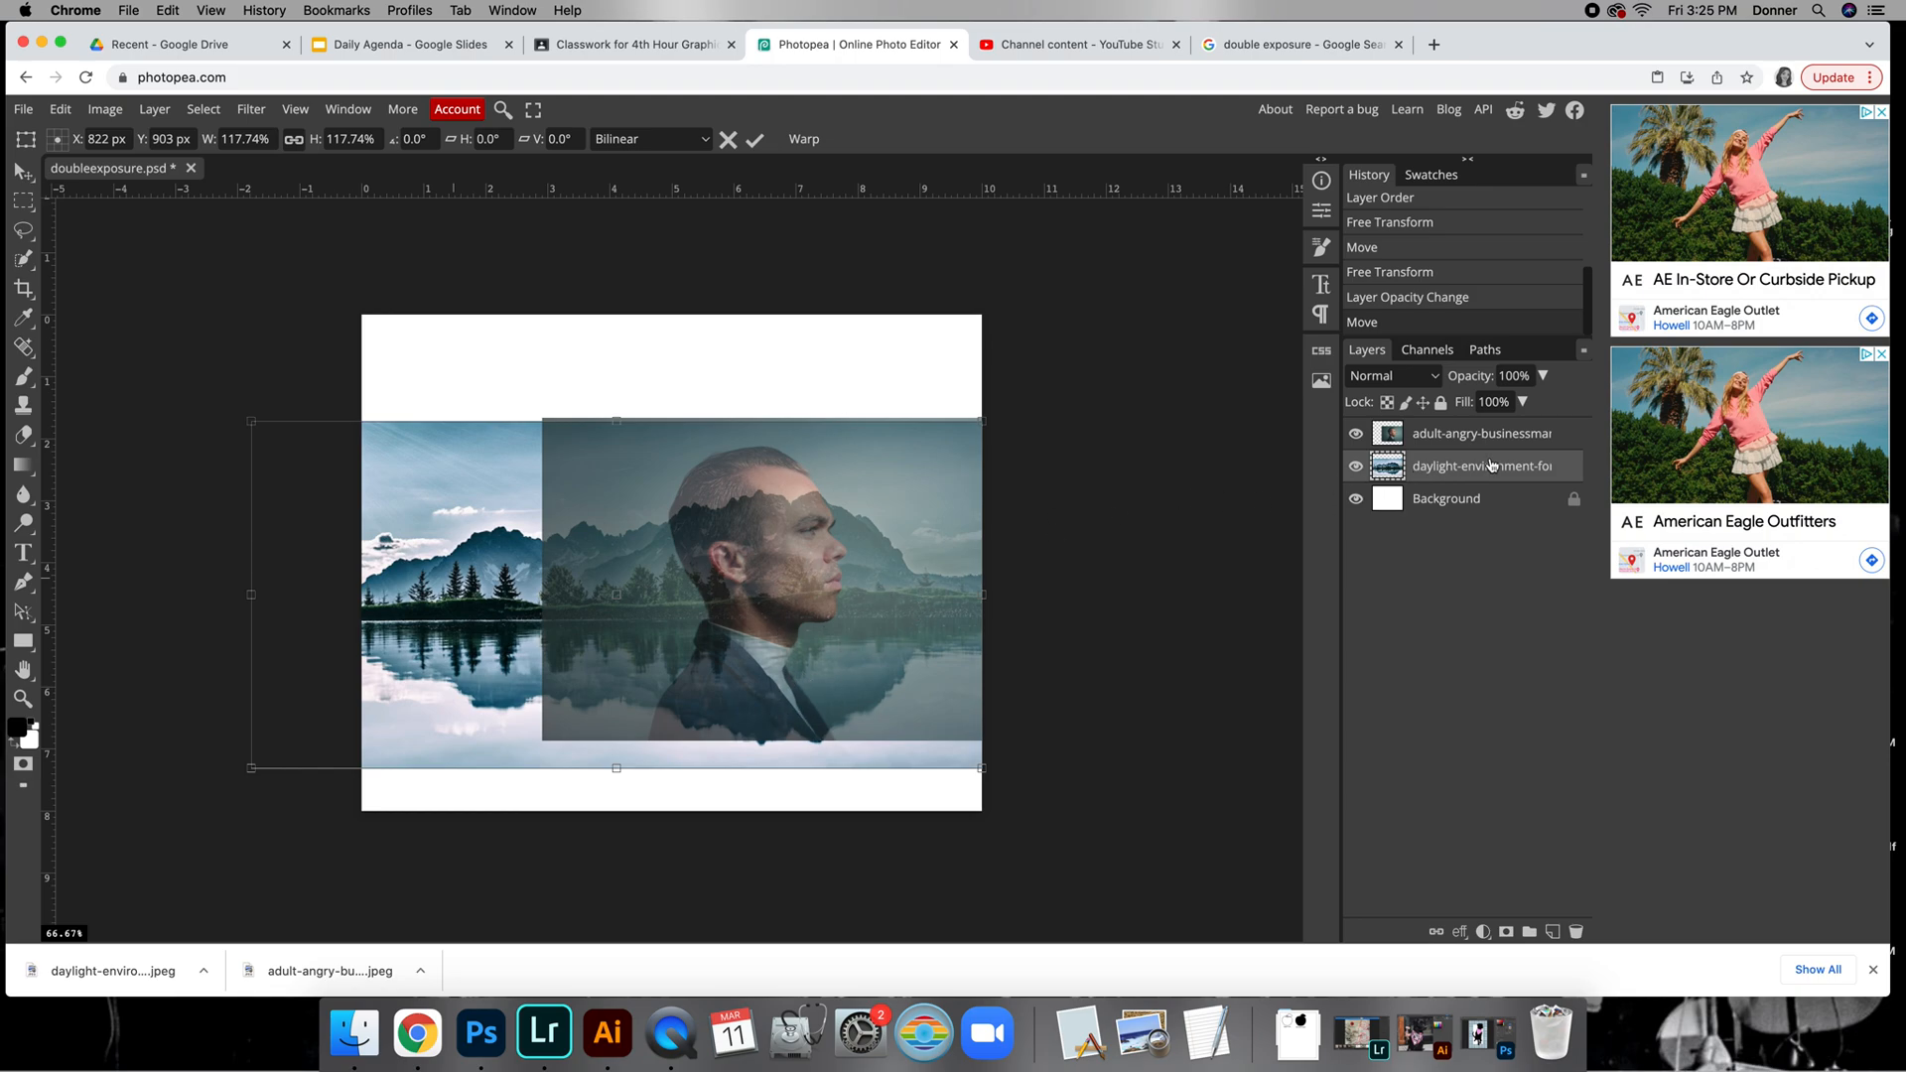
Step: Set the portrait layer's opacity back to 100%
{"action": "left_click", "coordinate": [1450, 444]}
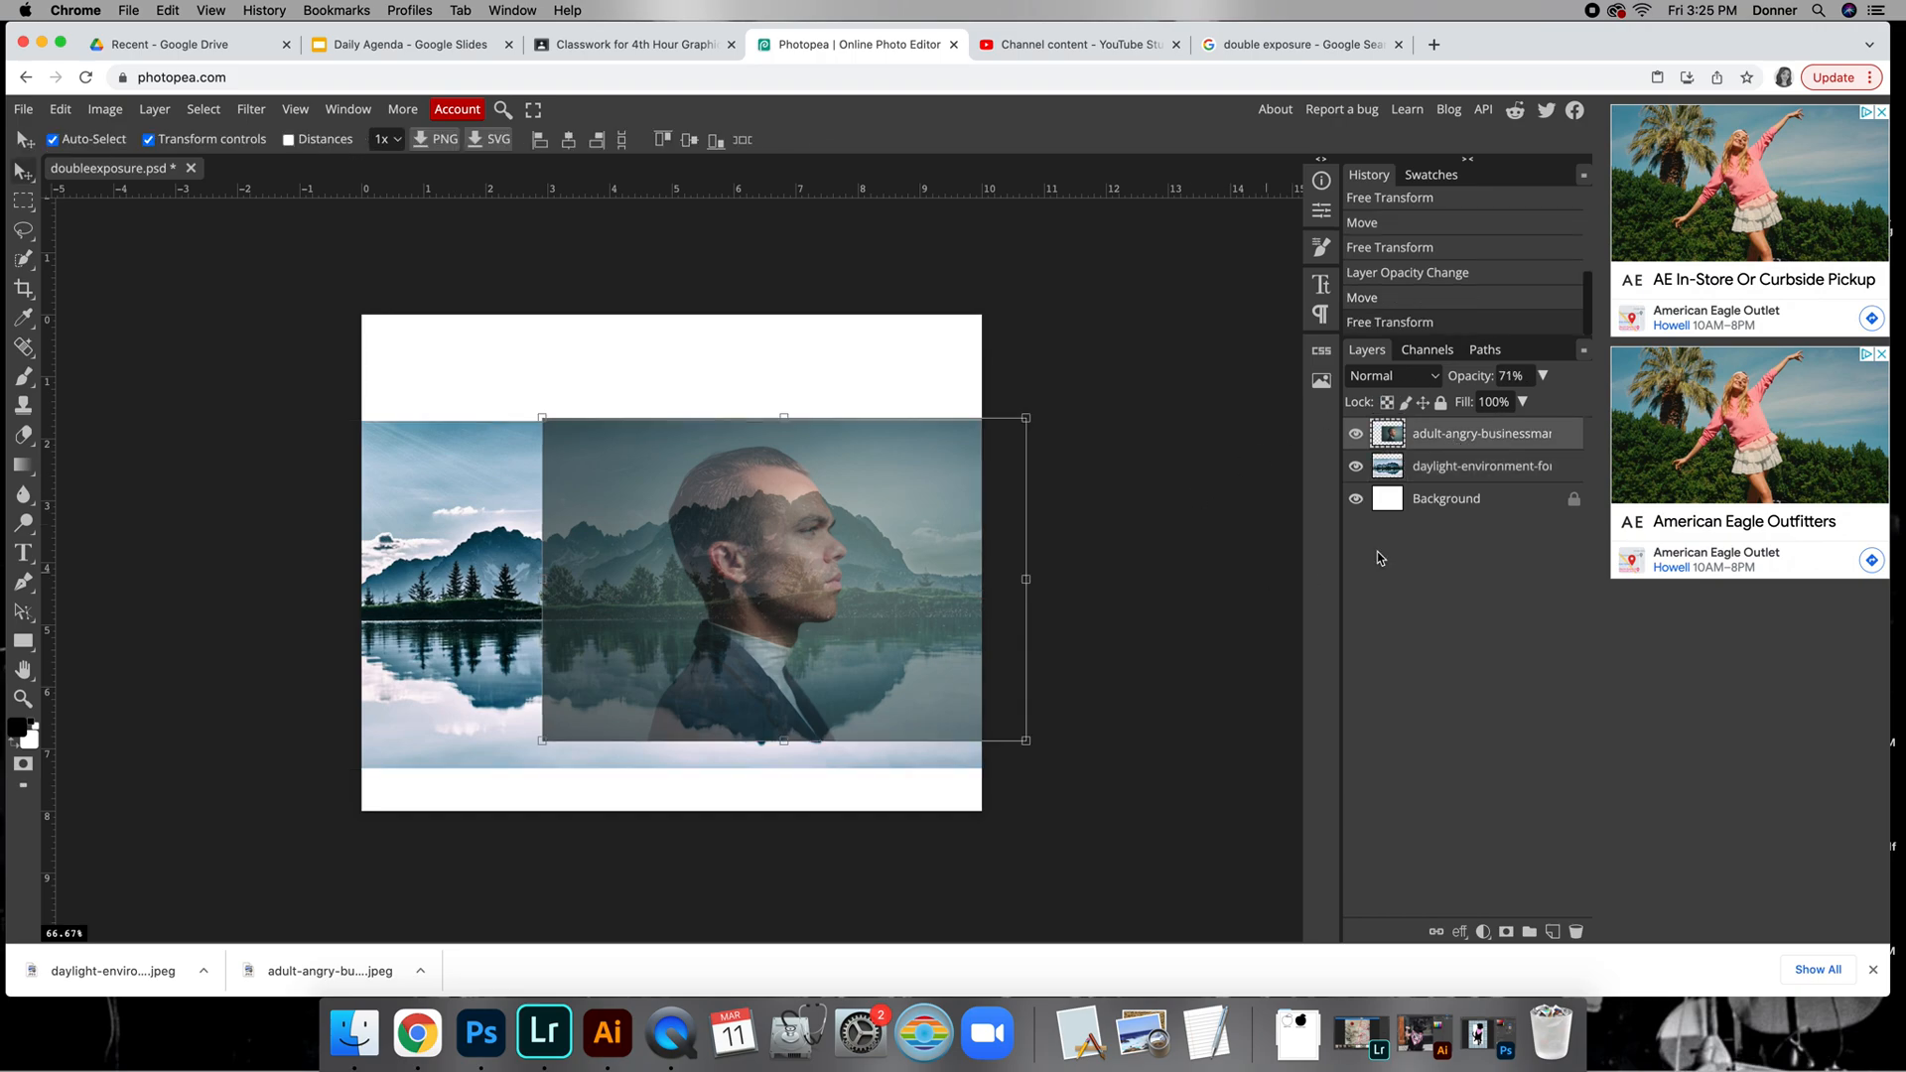
{"action": "left_click", "coordinate": [1544, 377]}
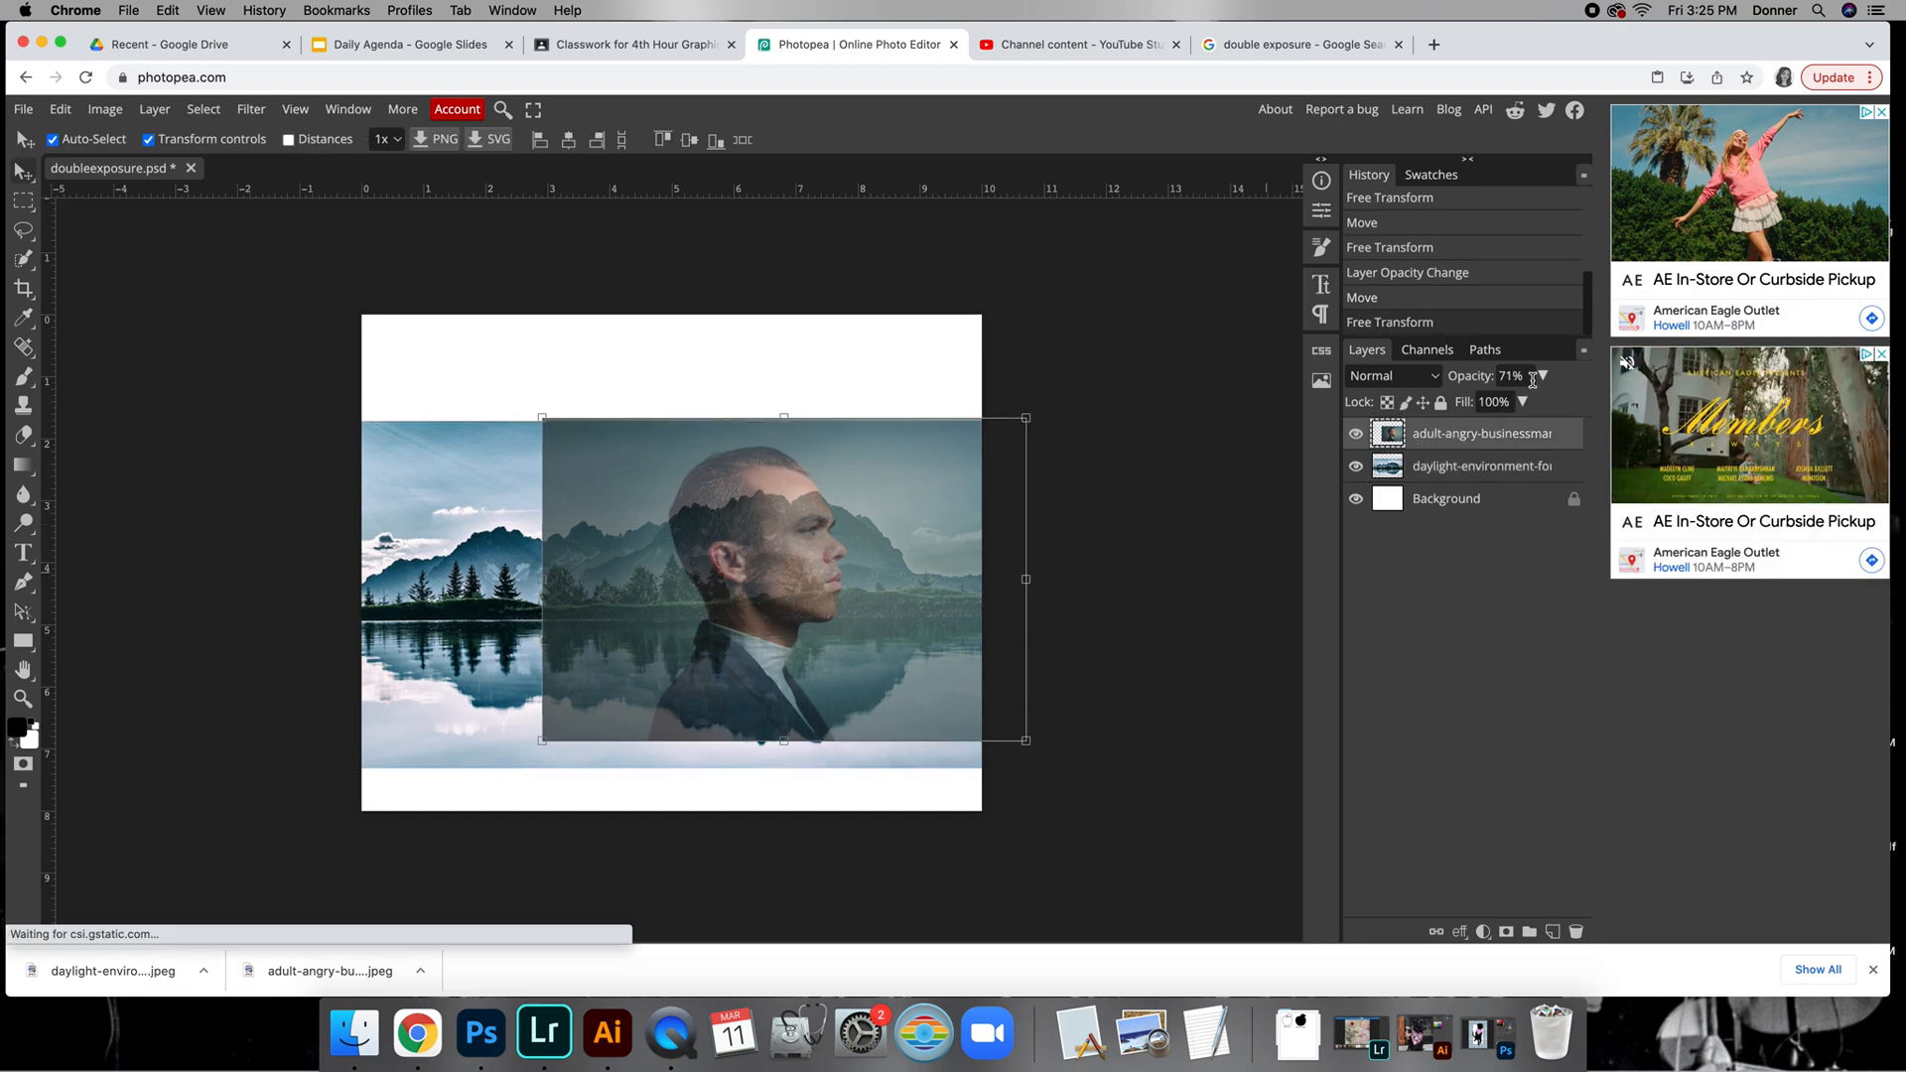
{"action": "left_click_drag", "start_coordinate": [1524, 414], "coordinate": [1551, 405]}
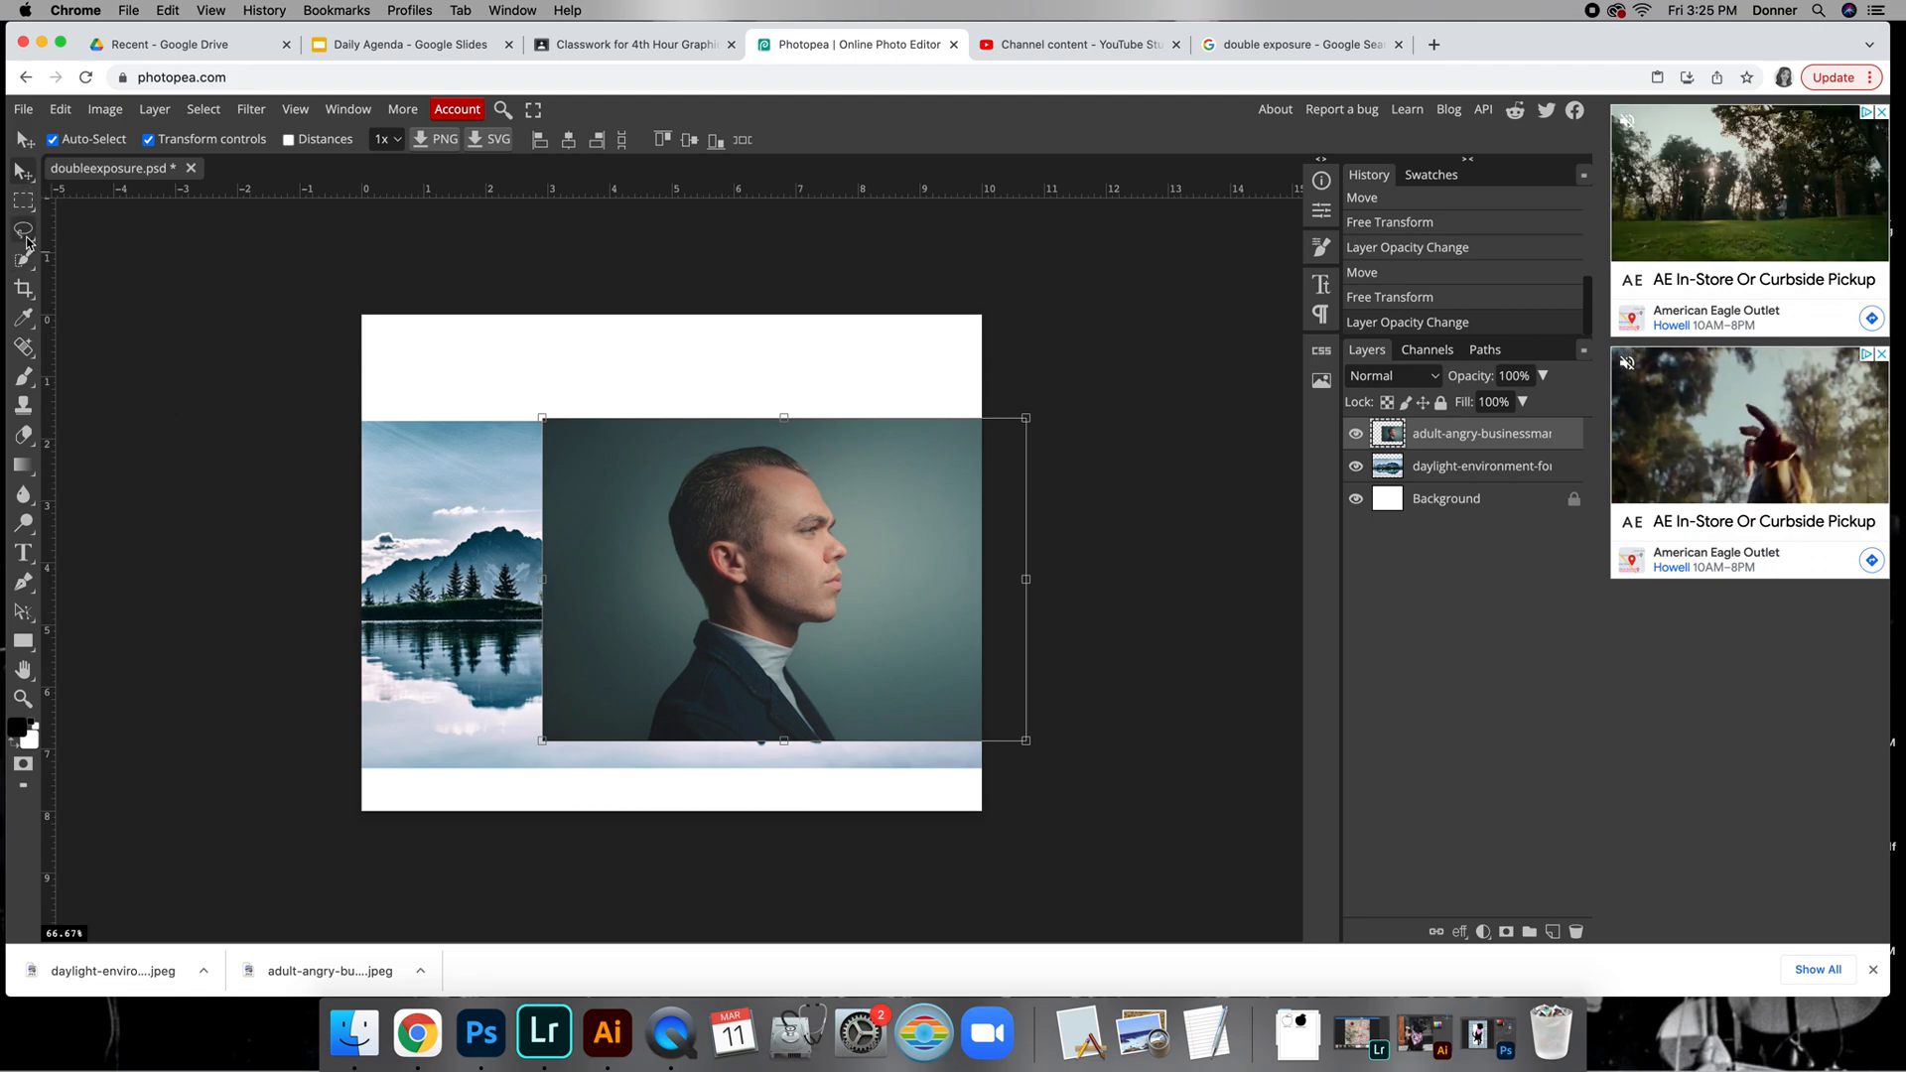
Step: Select the man's head and shoulders with the Quick Selection tool, undoing the stroke that spreads into the portrait's background
{"action": "left_click", "coordinate": [23, 262]}
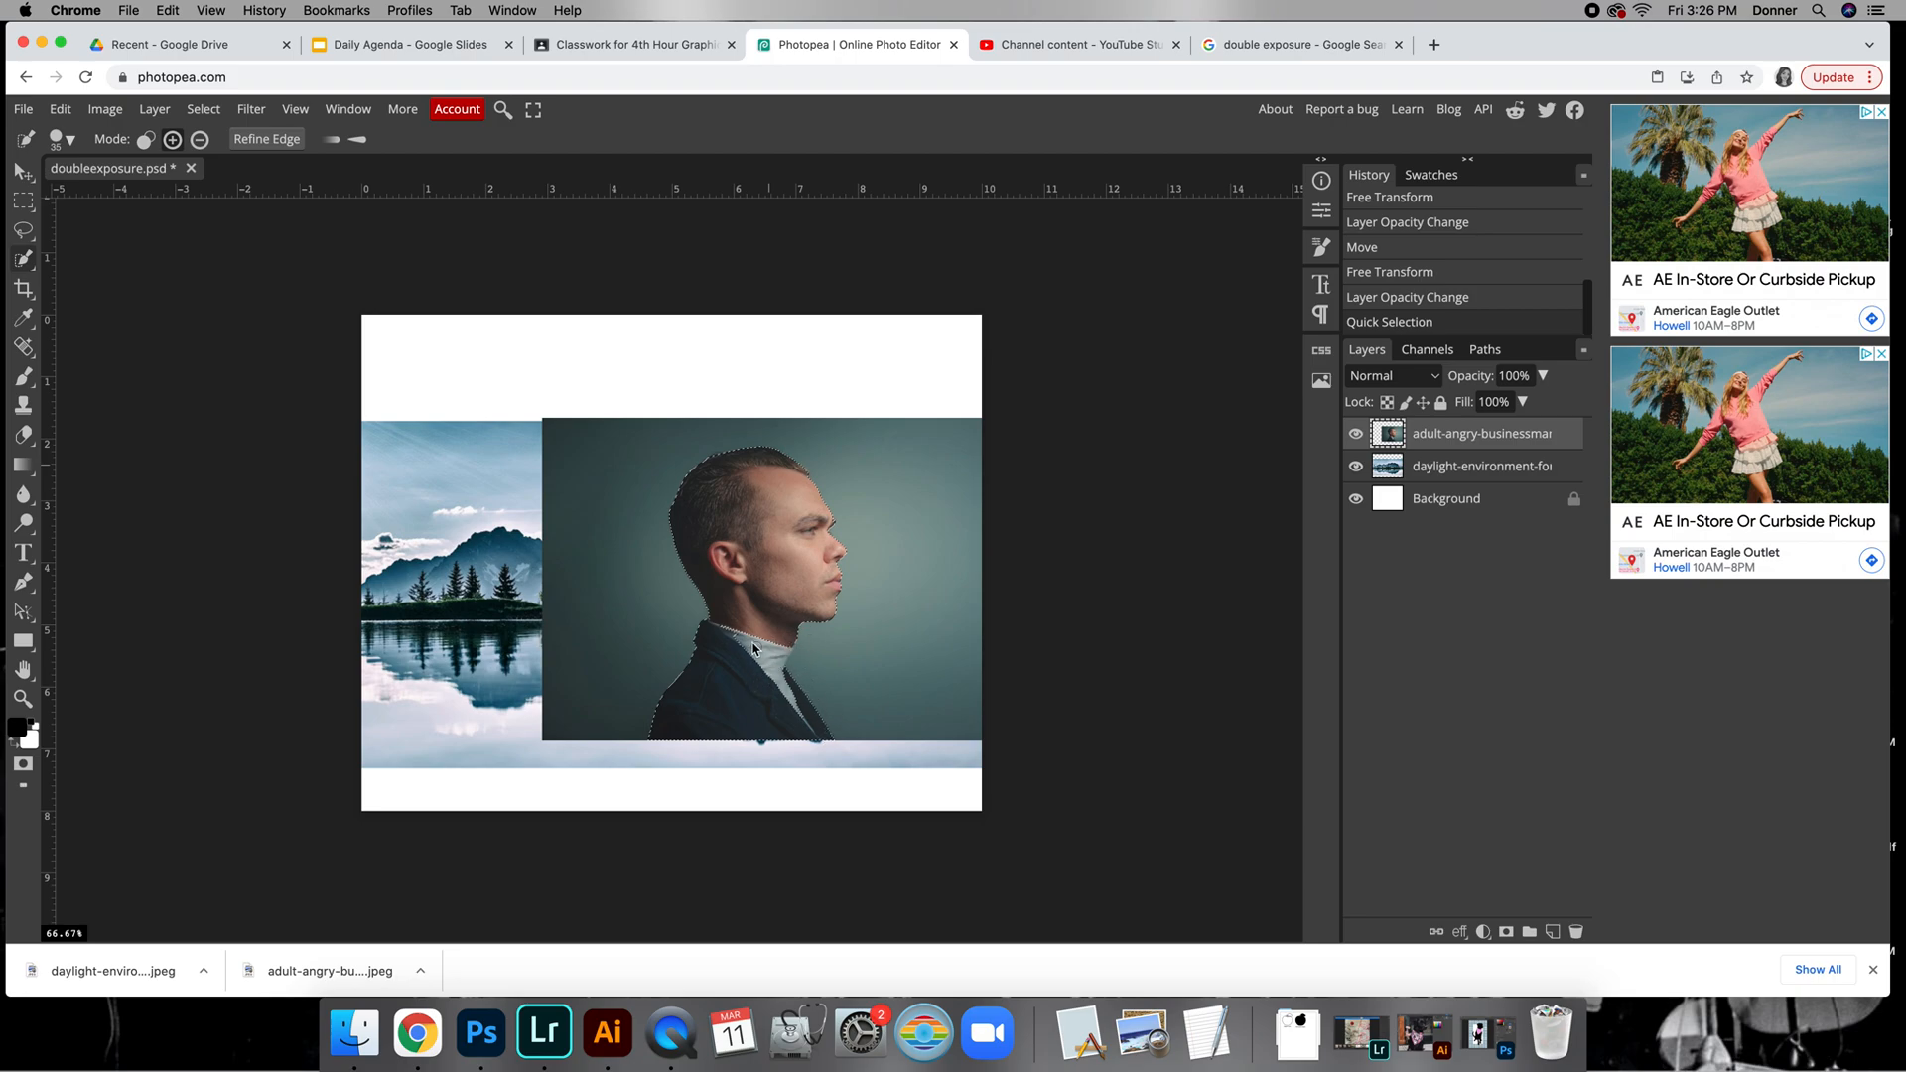
{"action": "left_click_drag", "start_coordinate": [747, 659], "coordinate": [777, 693]}
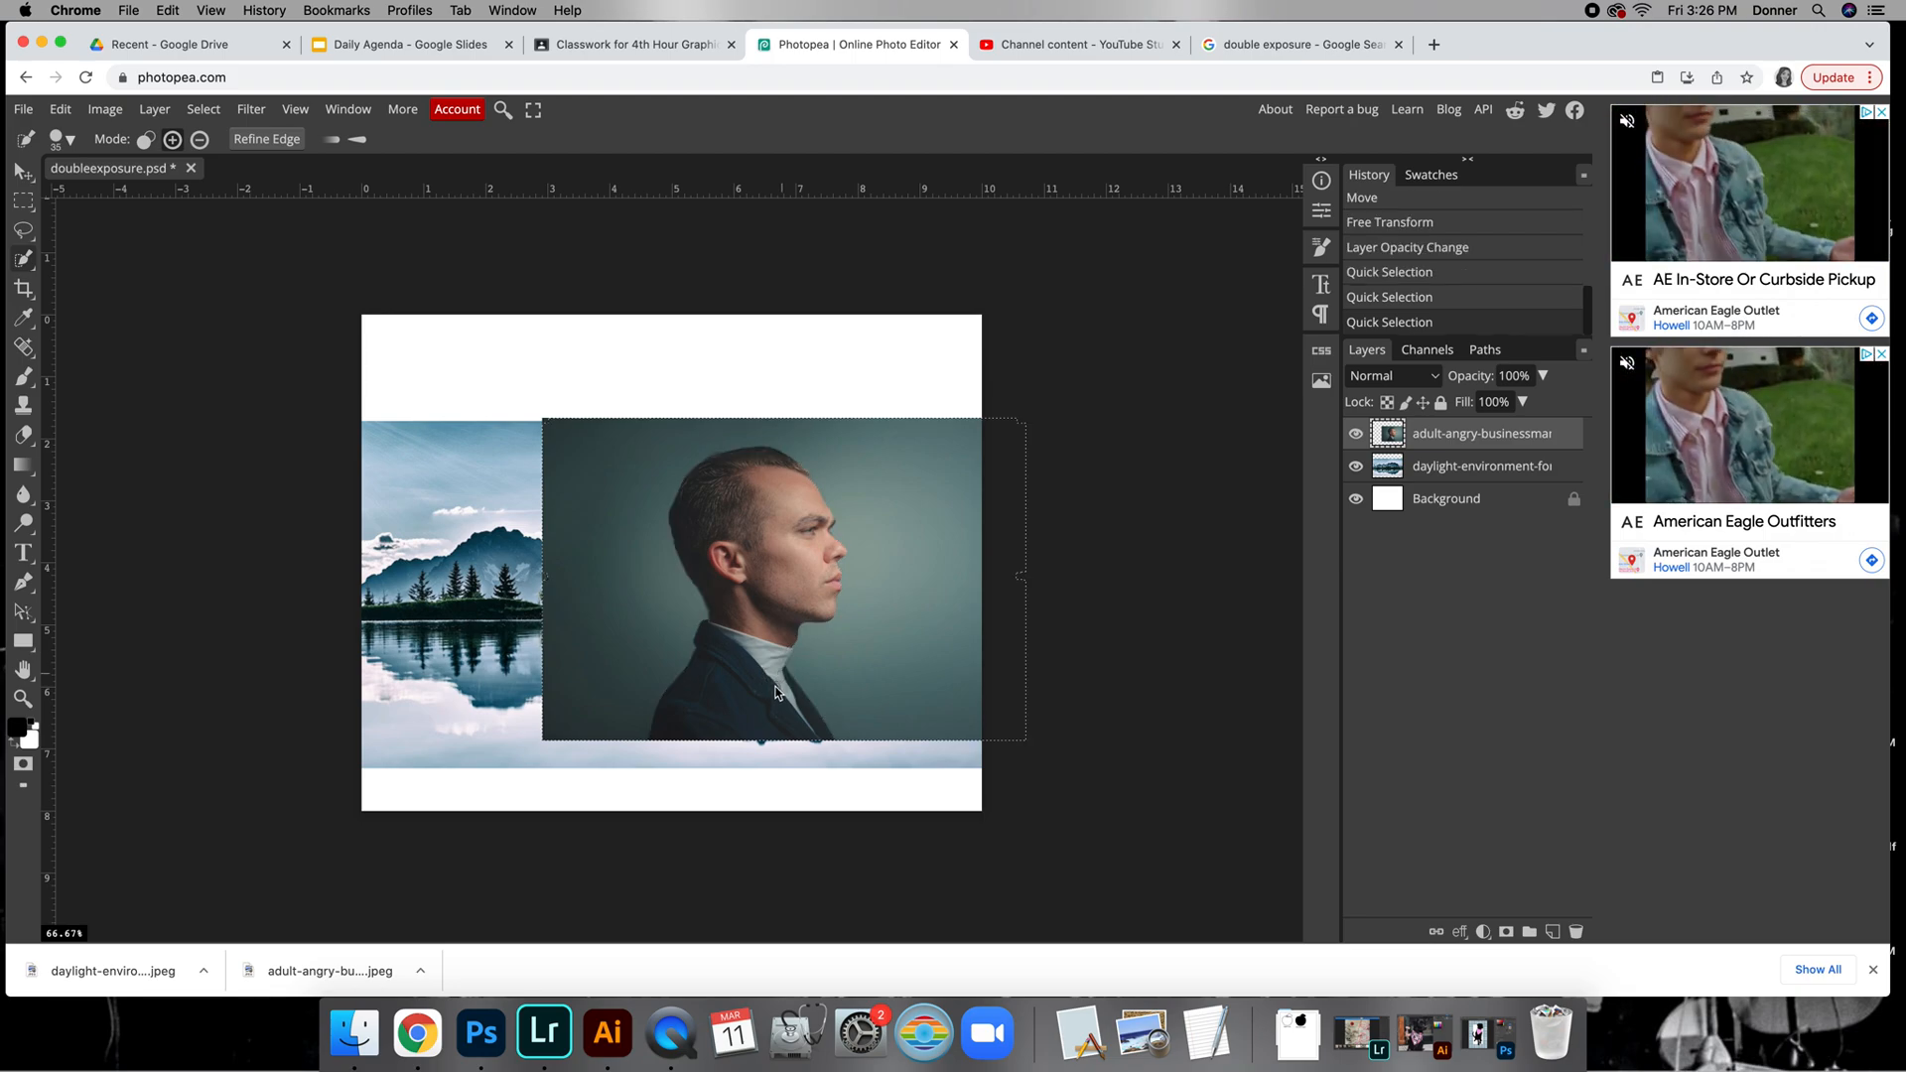
{"action": "key", "text": "super+z"}
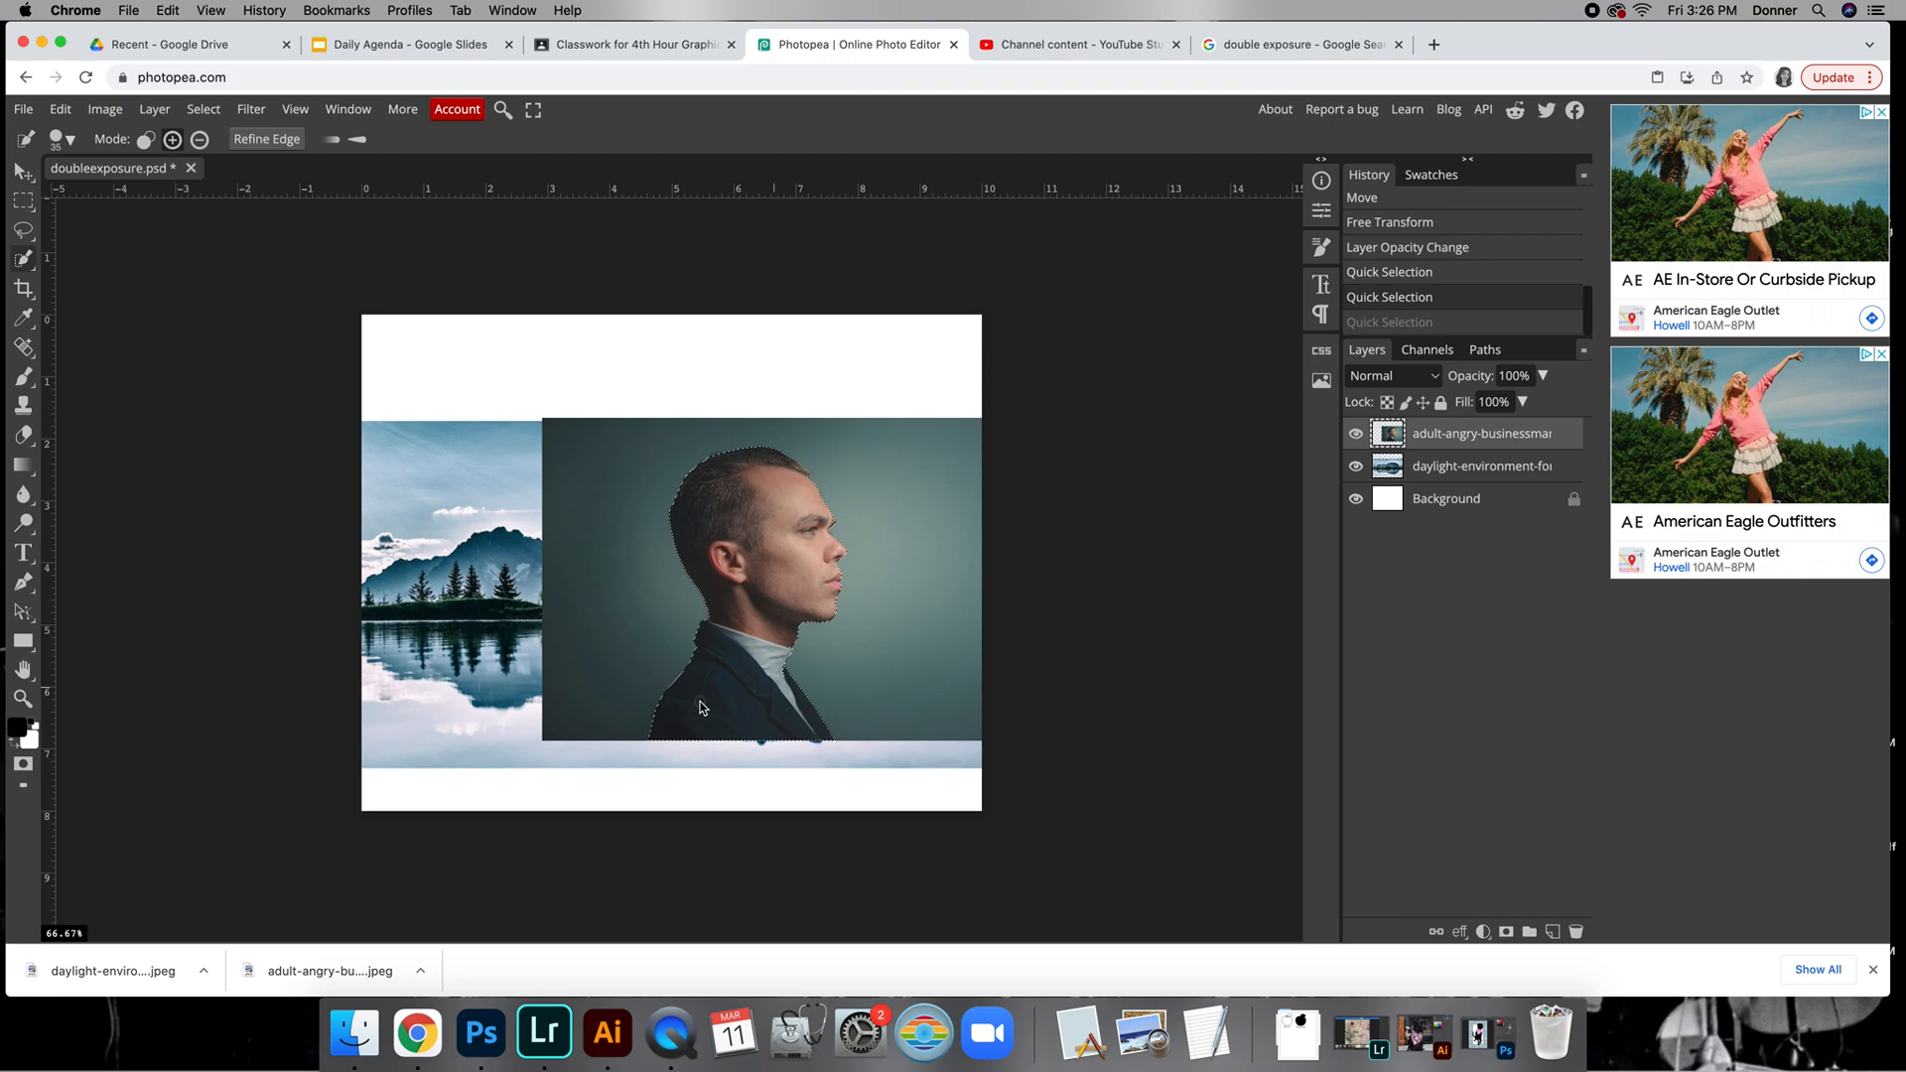
Step: Clear the selected man from the portrait layer, and undo the deletion
{"action": "key", "text": "BackSpace"}
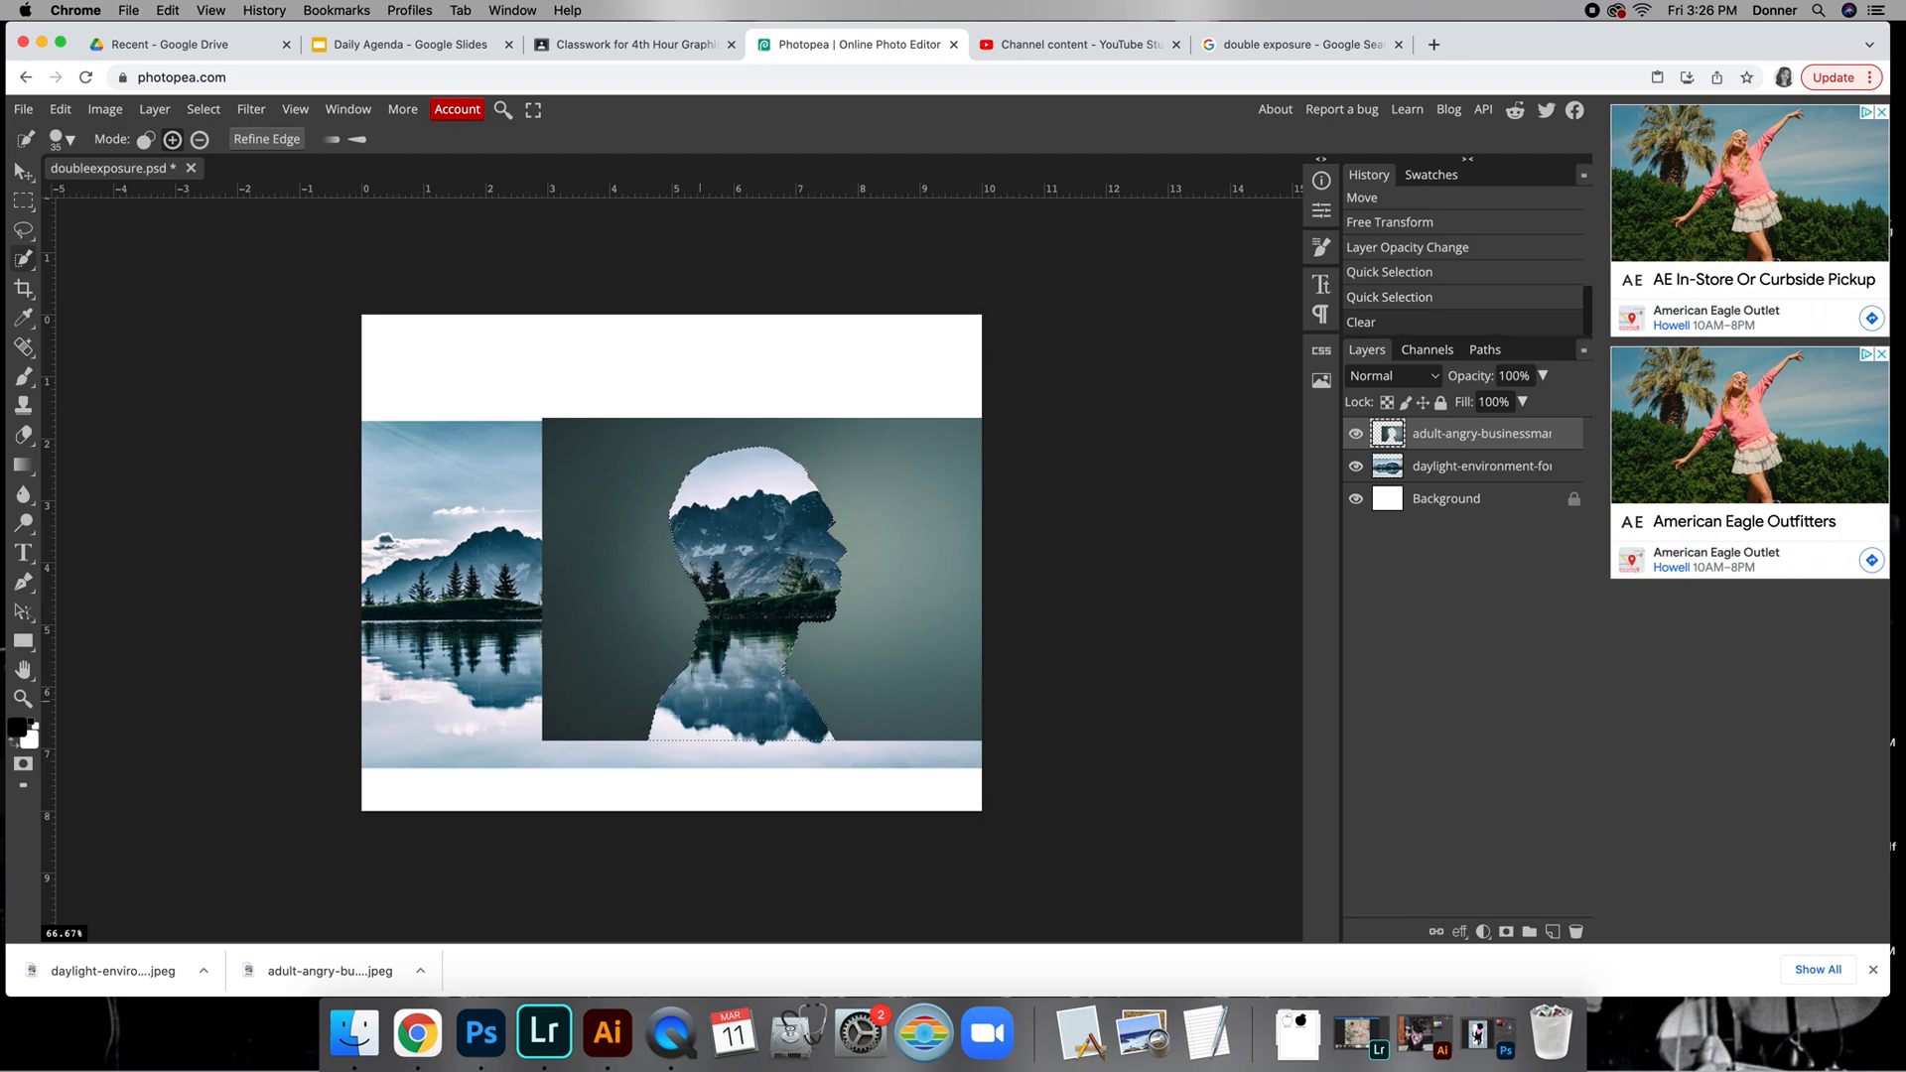
{"action": "key", "text": "super+z"}
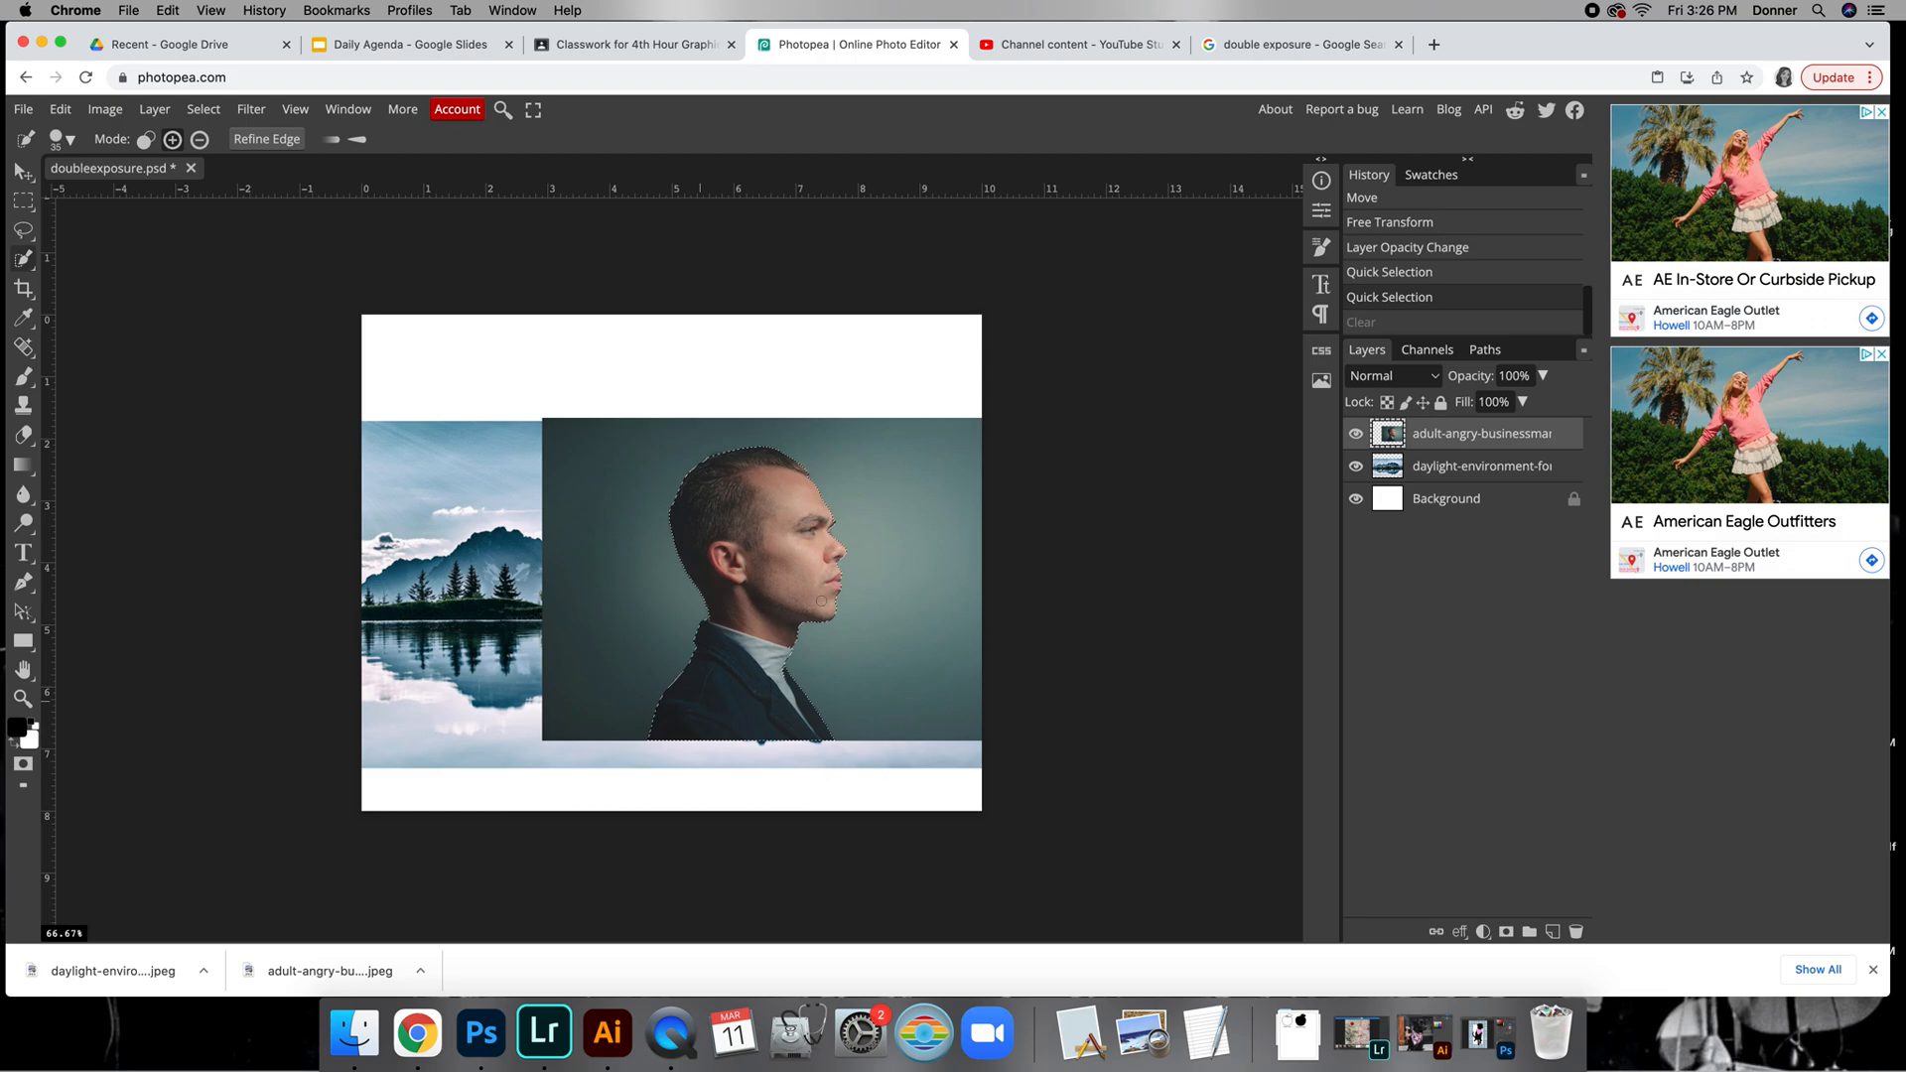
Step: Invert the selection around the man and clear the background from the portrait layer
{"action": "left_click", "coordinate": [203, 111]}
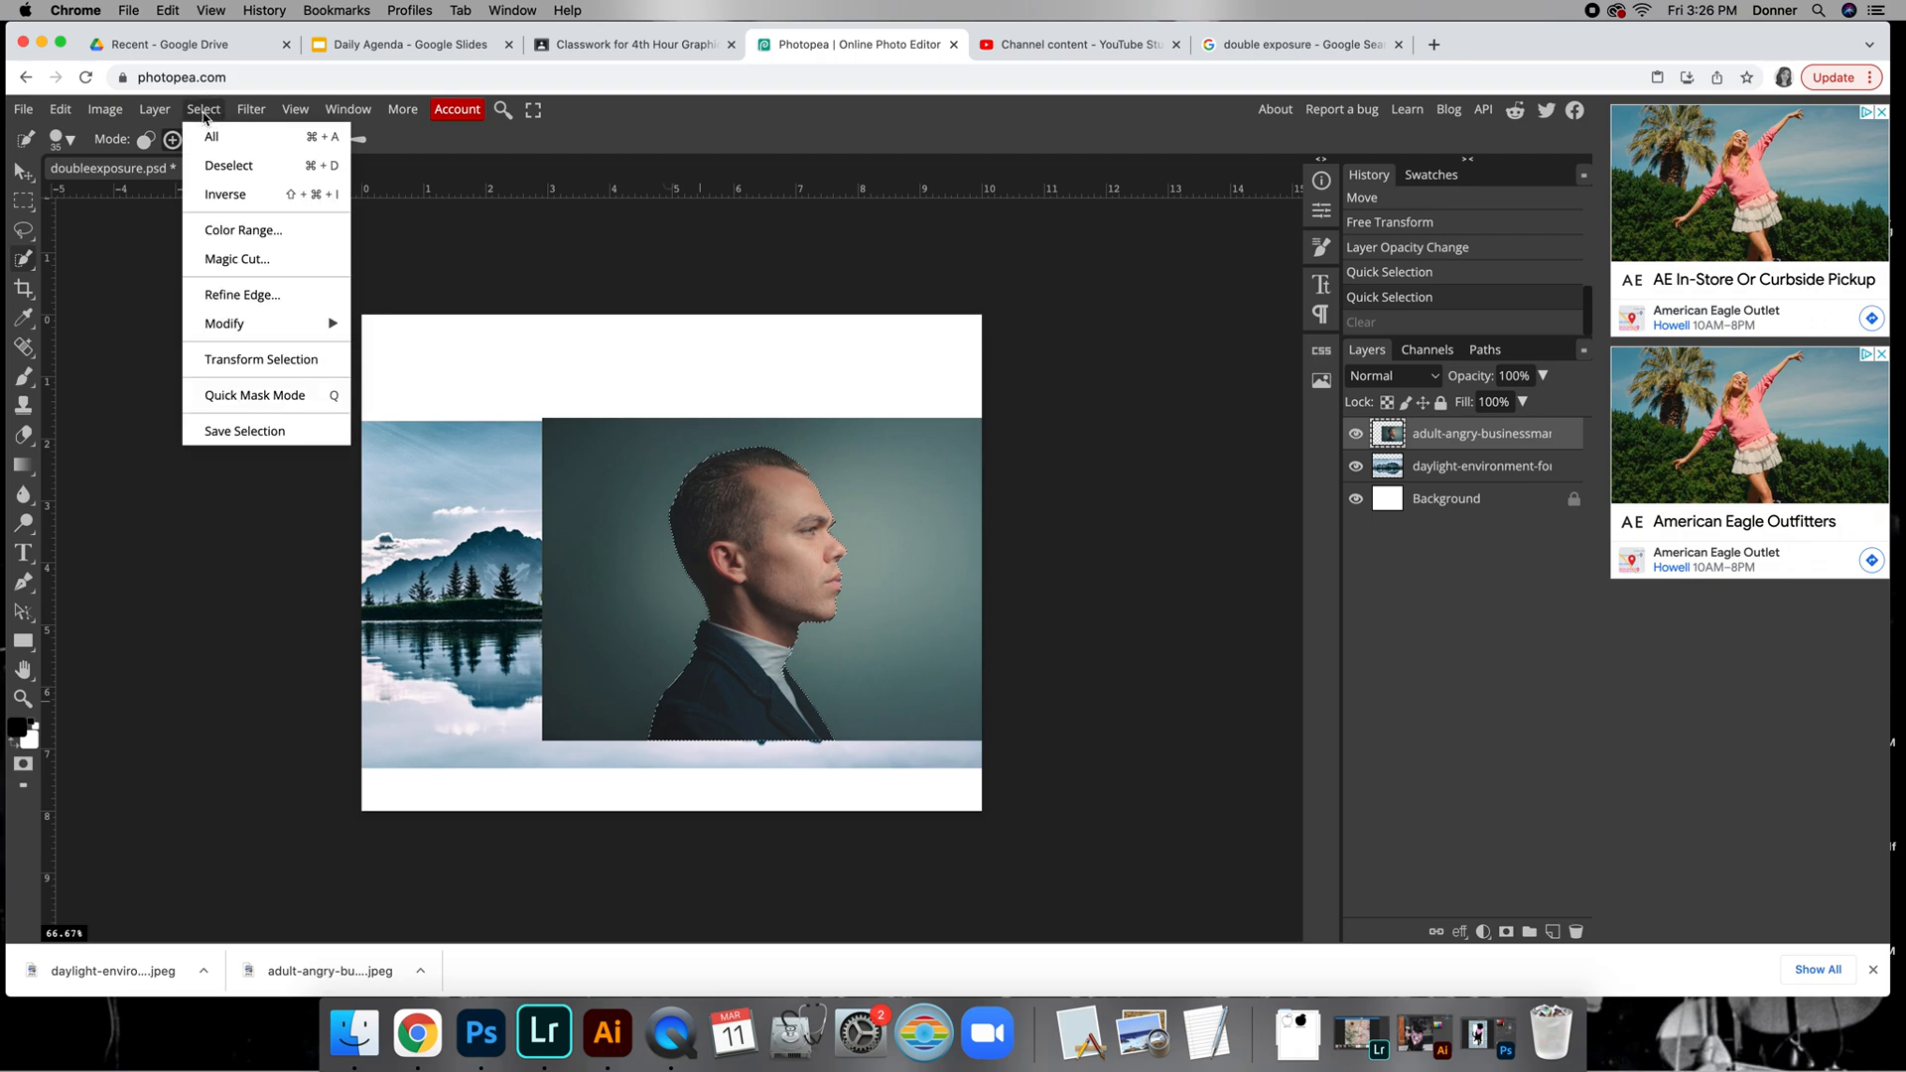
{"action": "left_click", "coordinate": [230, 195]}
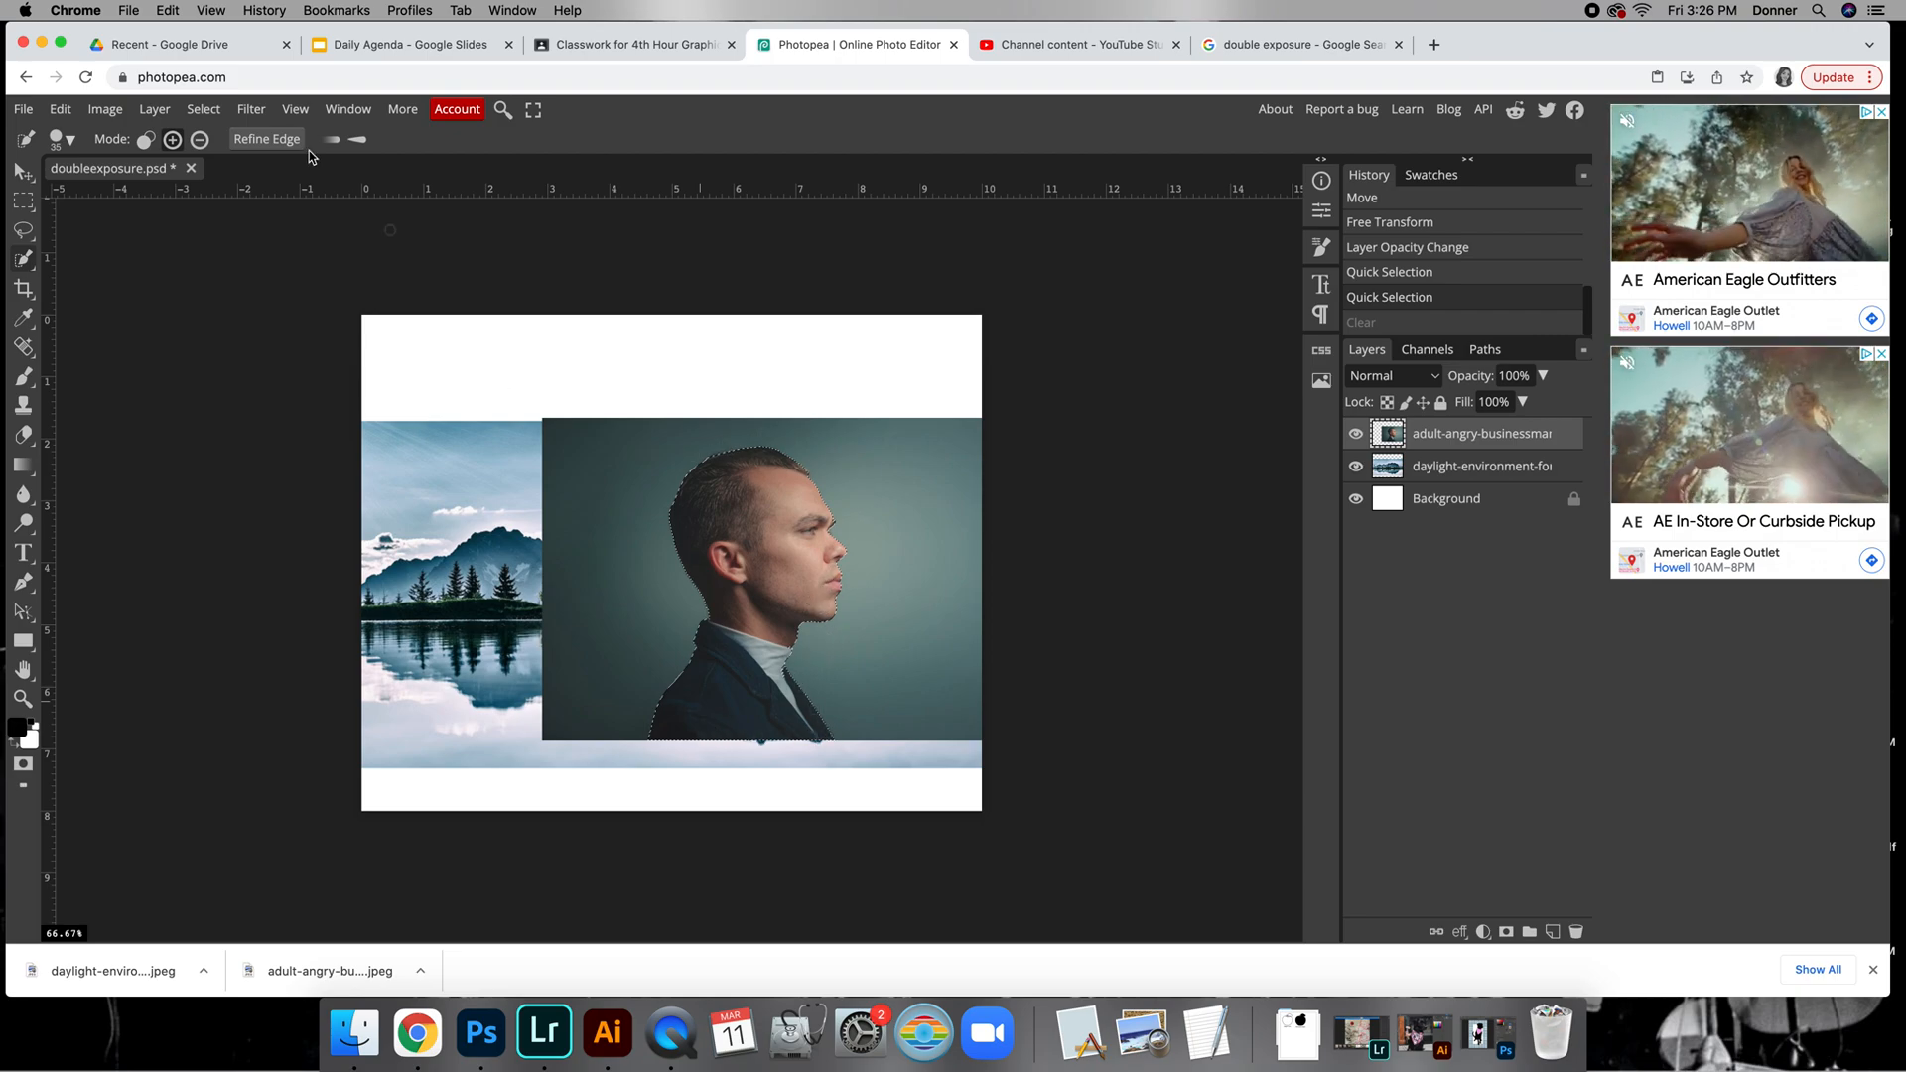
{"action": "left_click", "coordinate": [210, 114]}
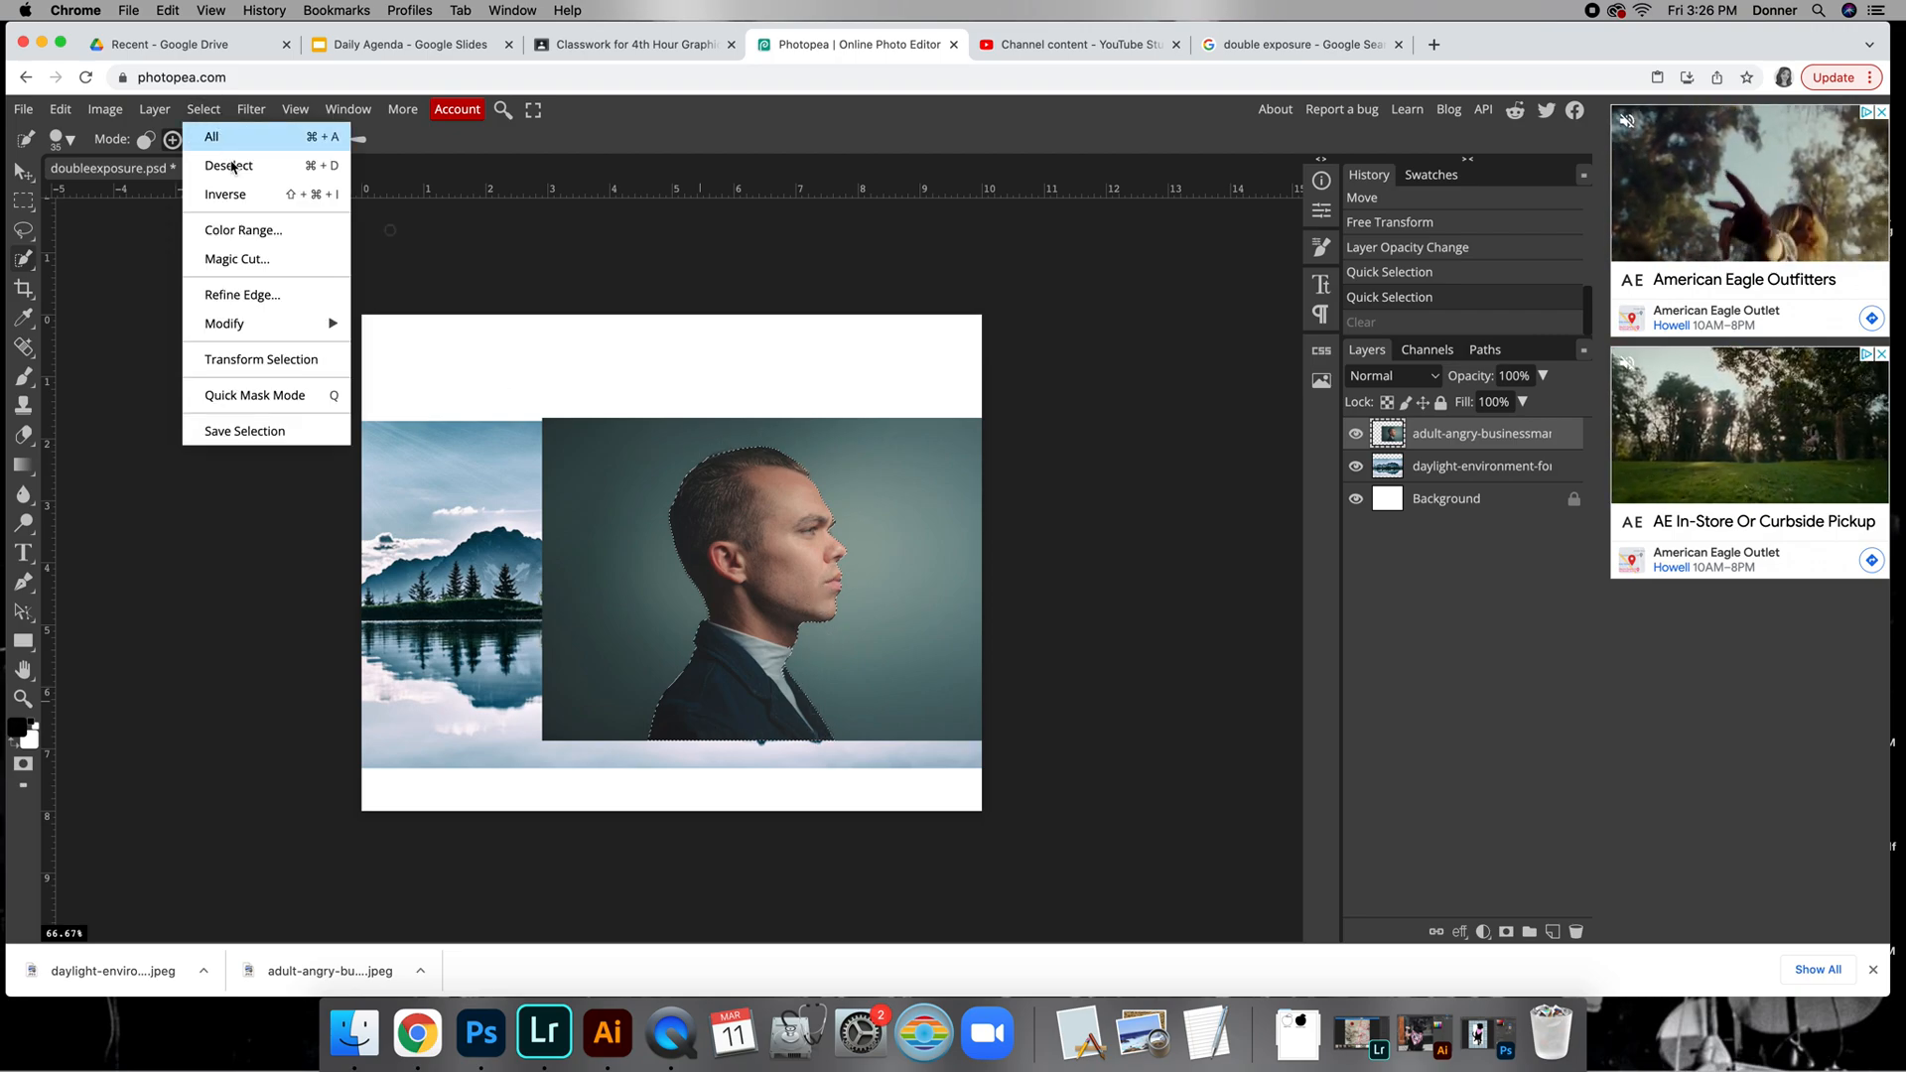
{"action": "left_click", "coordinate": [242, 194]}
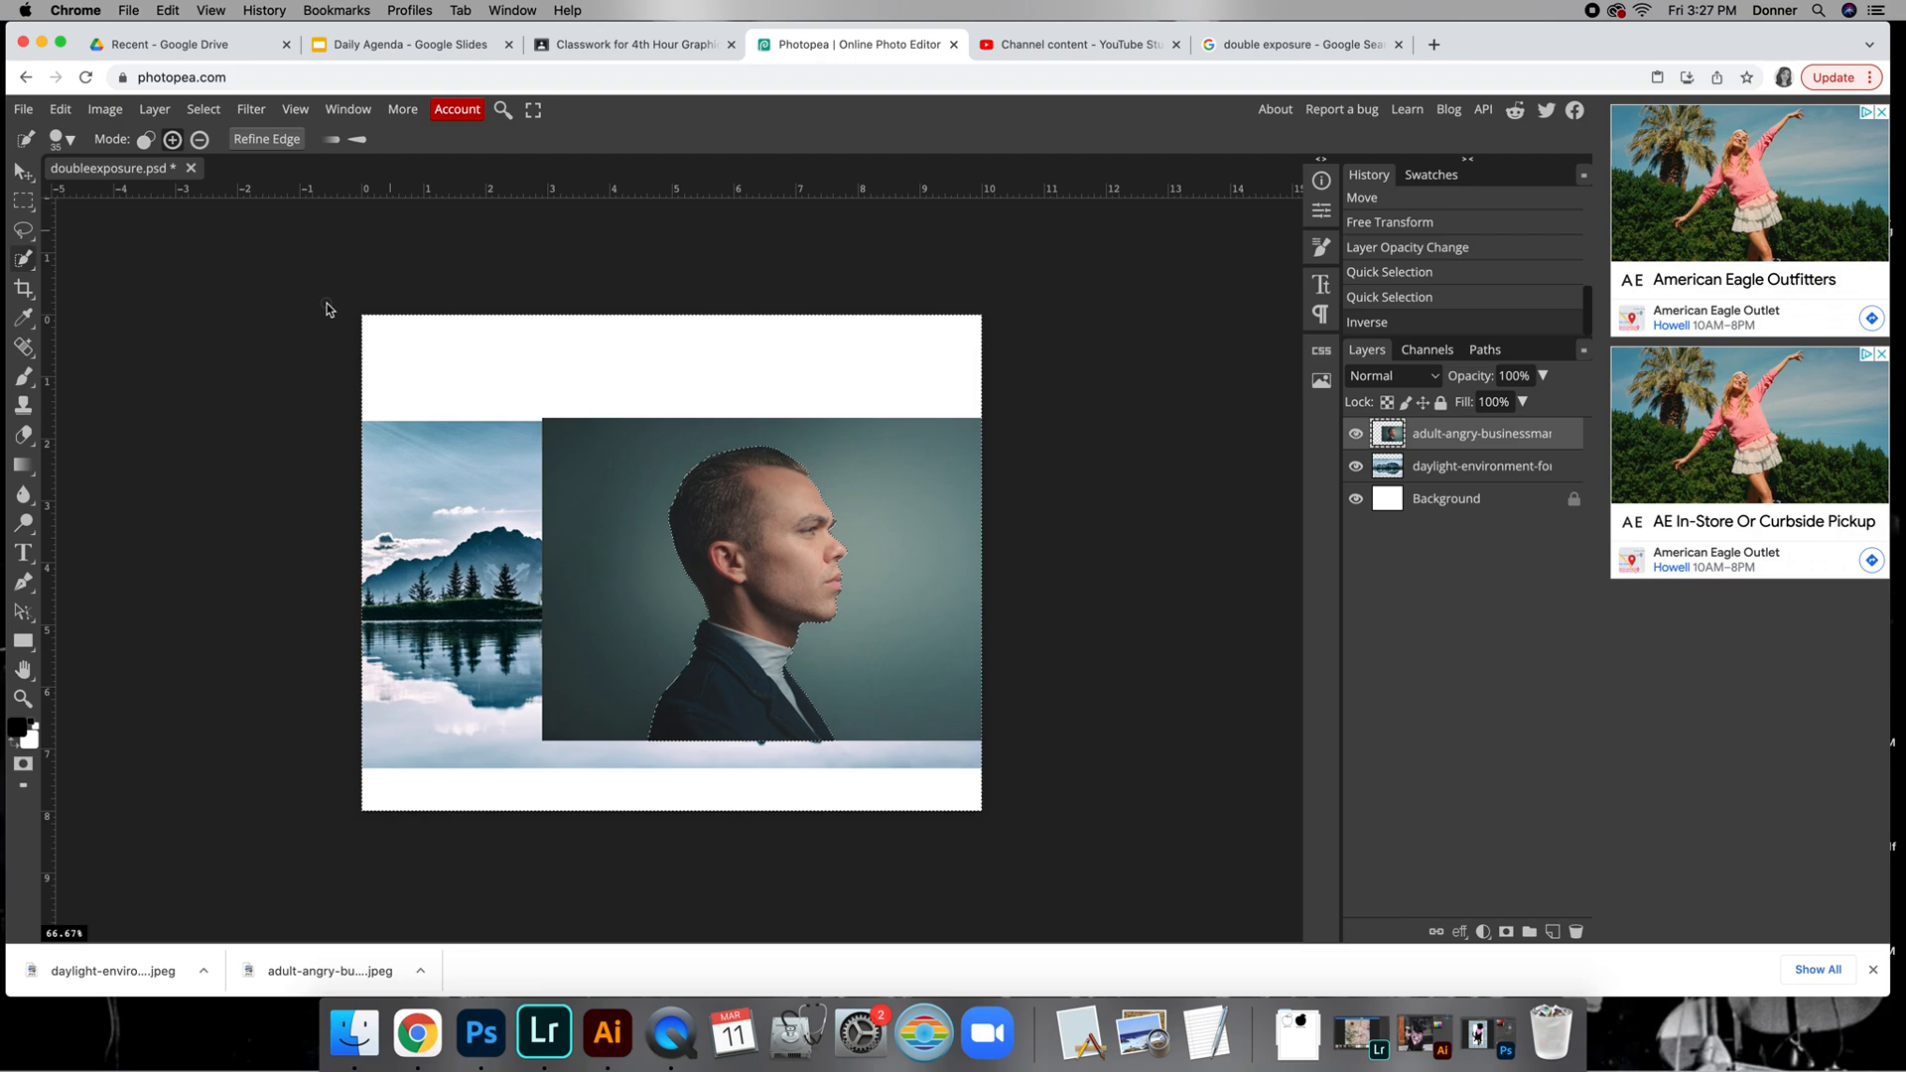
{"action": "key", "text": "Delete"}
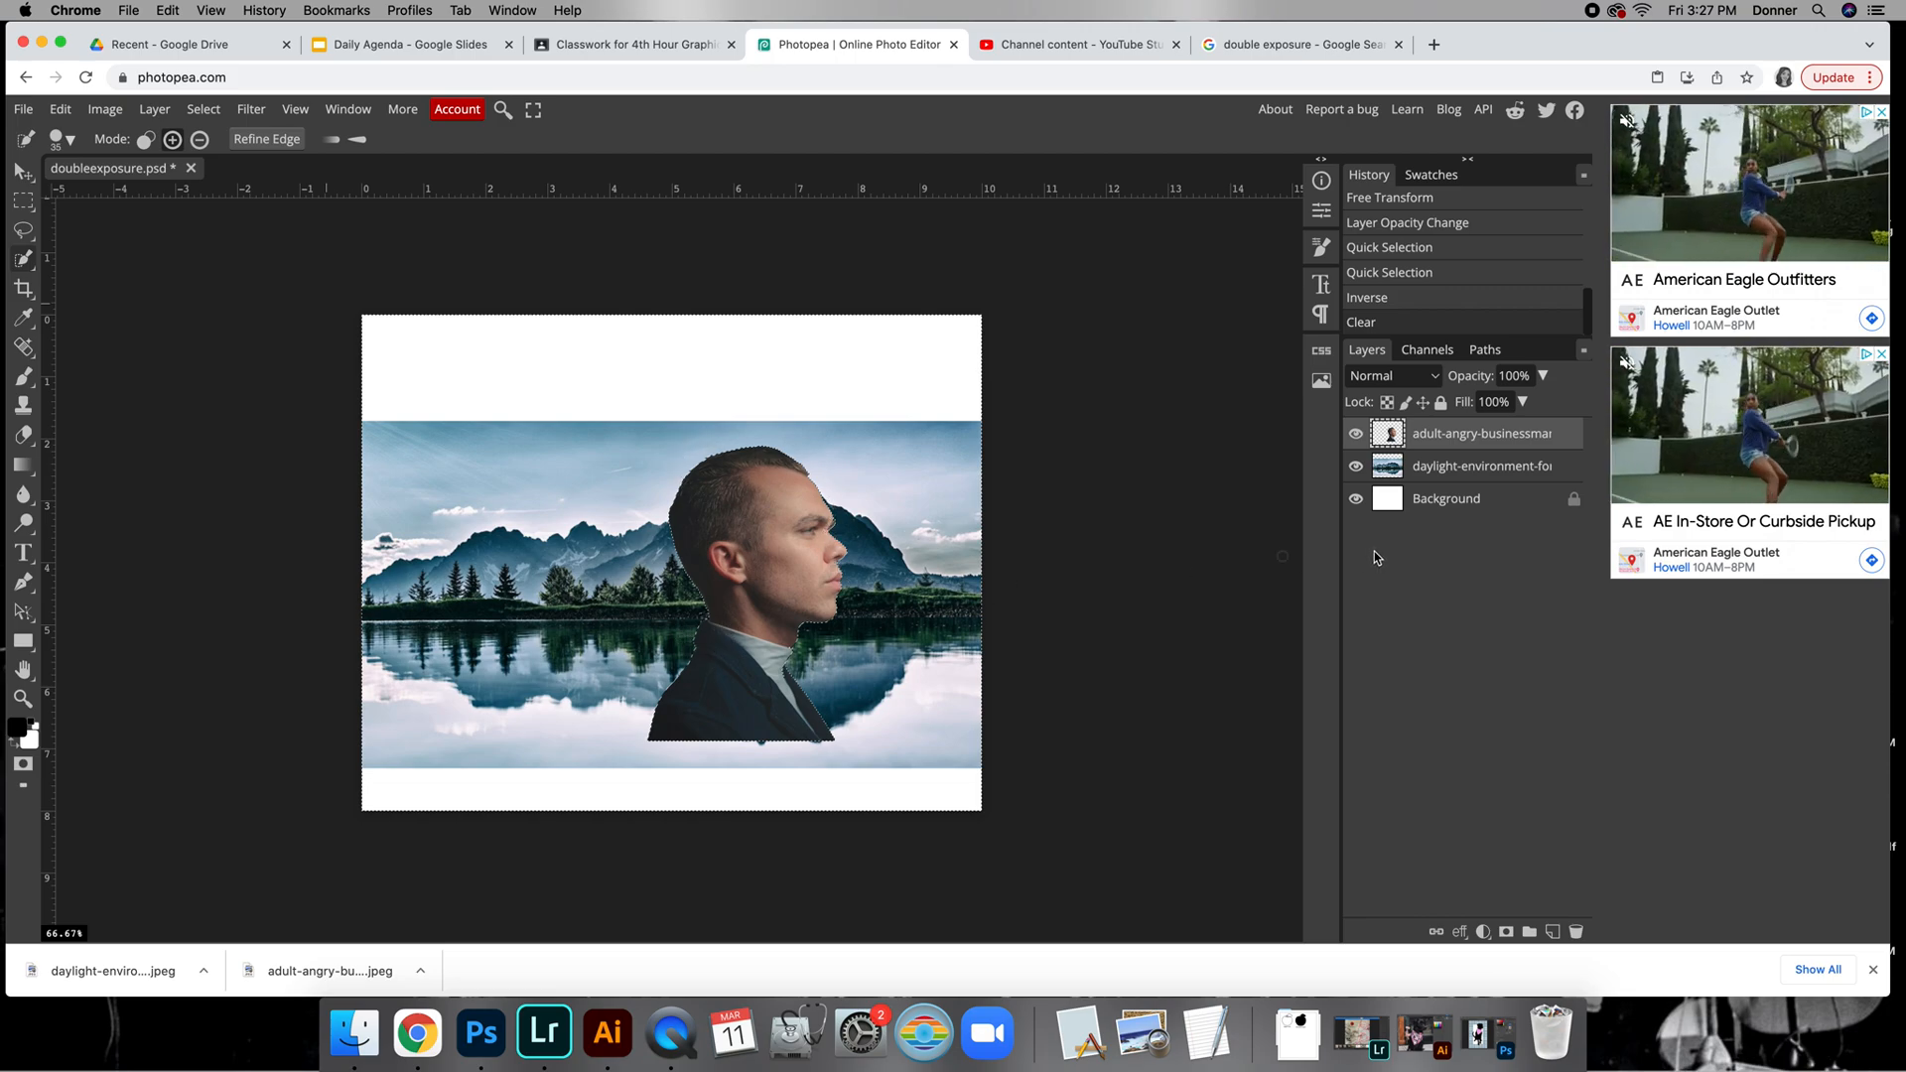
Step: Hide the portrait layer, clear the landscape layer outside the man's silhouette, and deselect
{"action": "left_click", "coordinate": [1357, 434]}
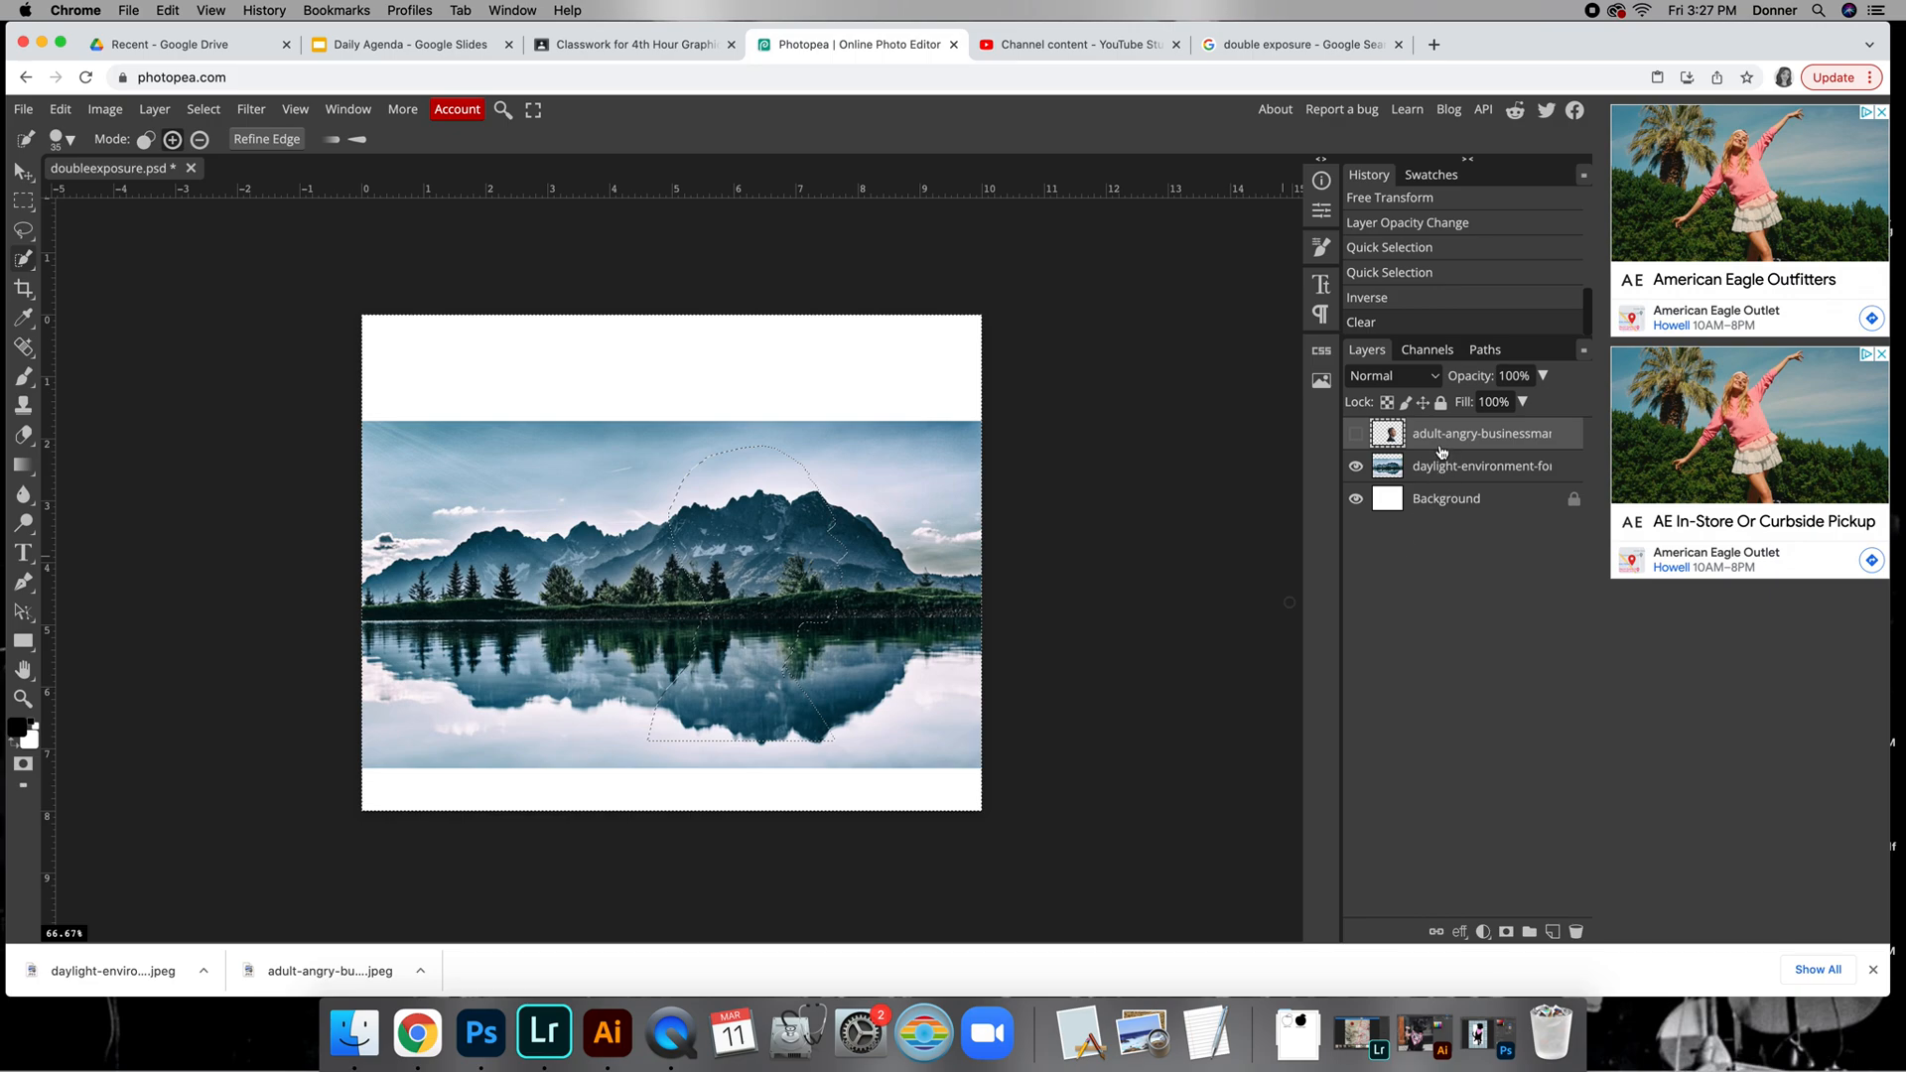
{"action": "left_click", "coordinate": [1454, 477]}
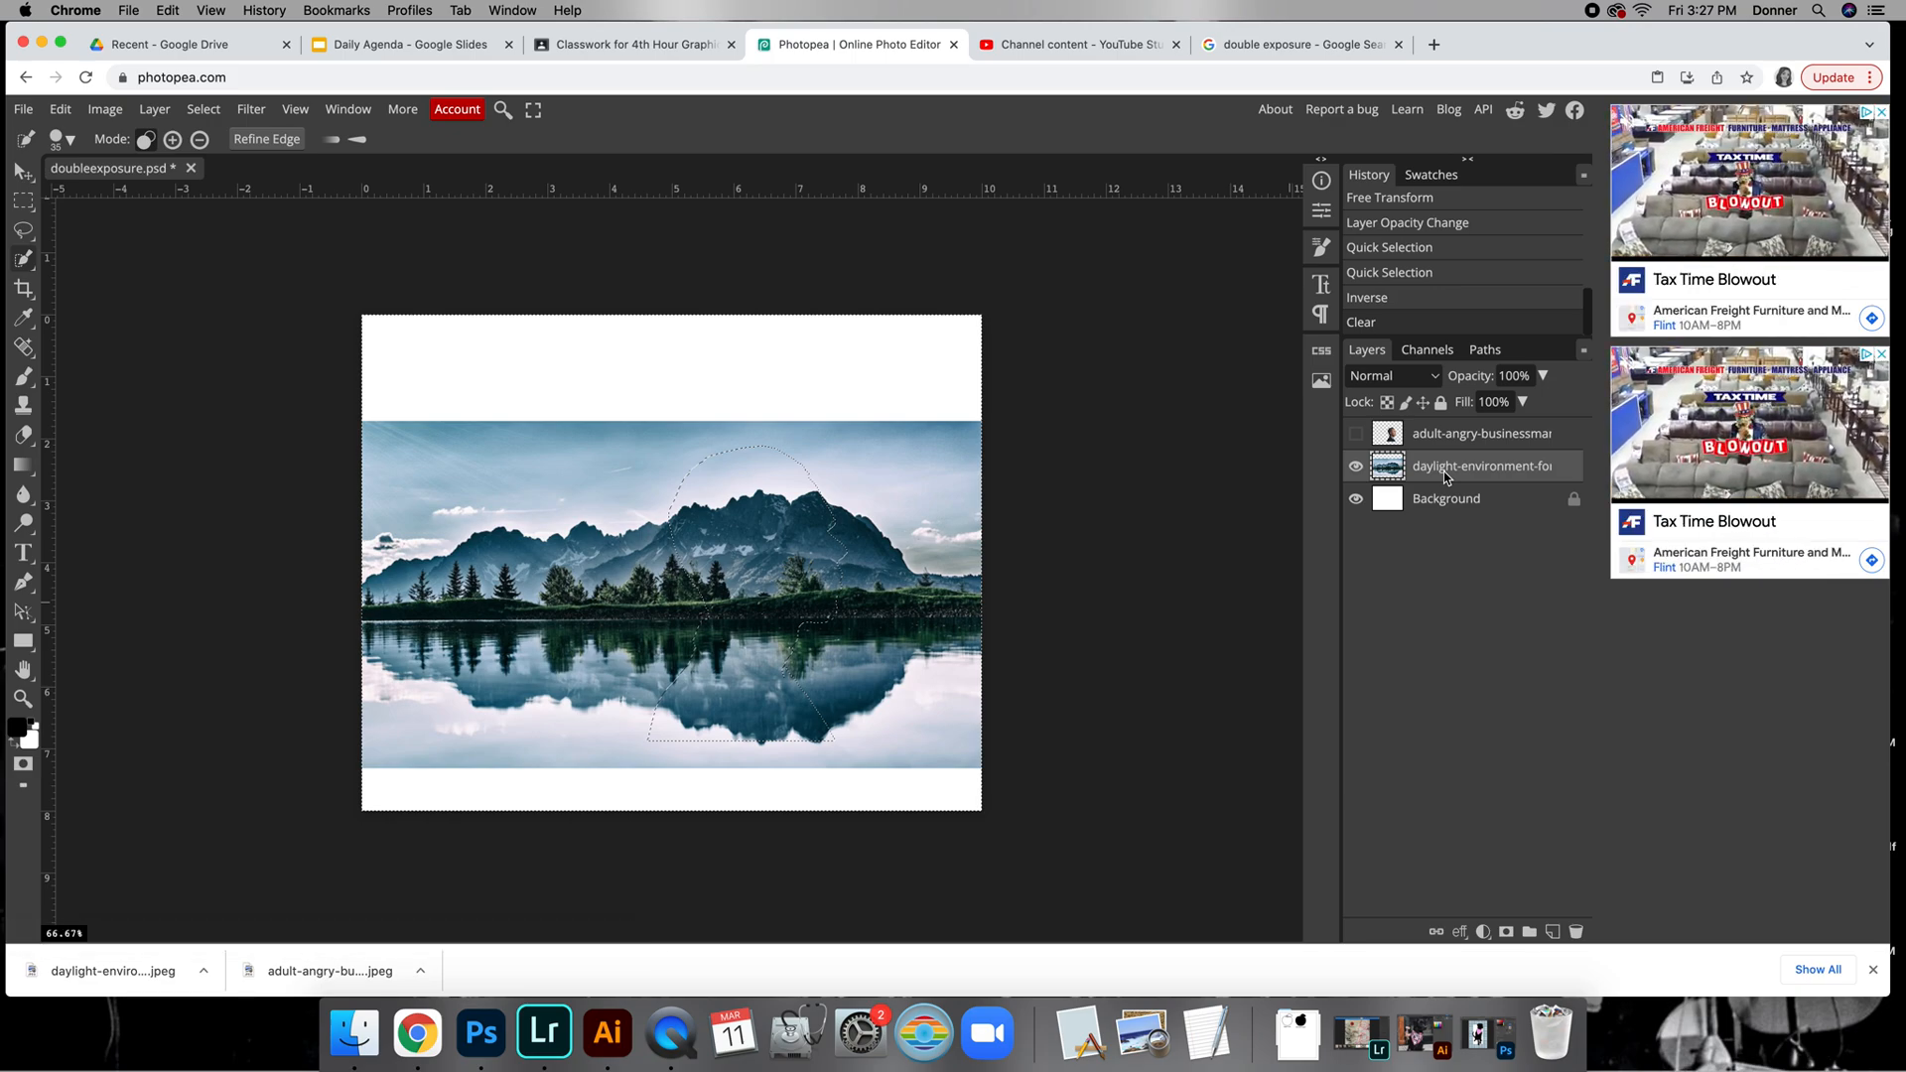
{"action": "key", "text": "Delete"}
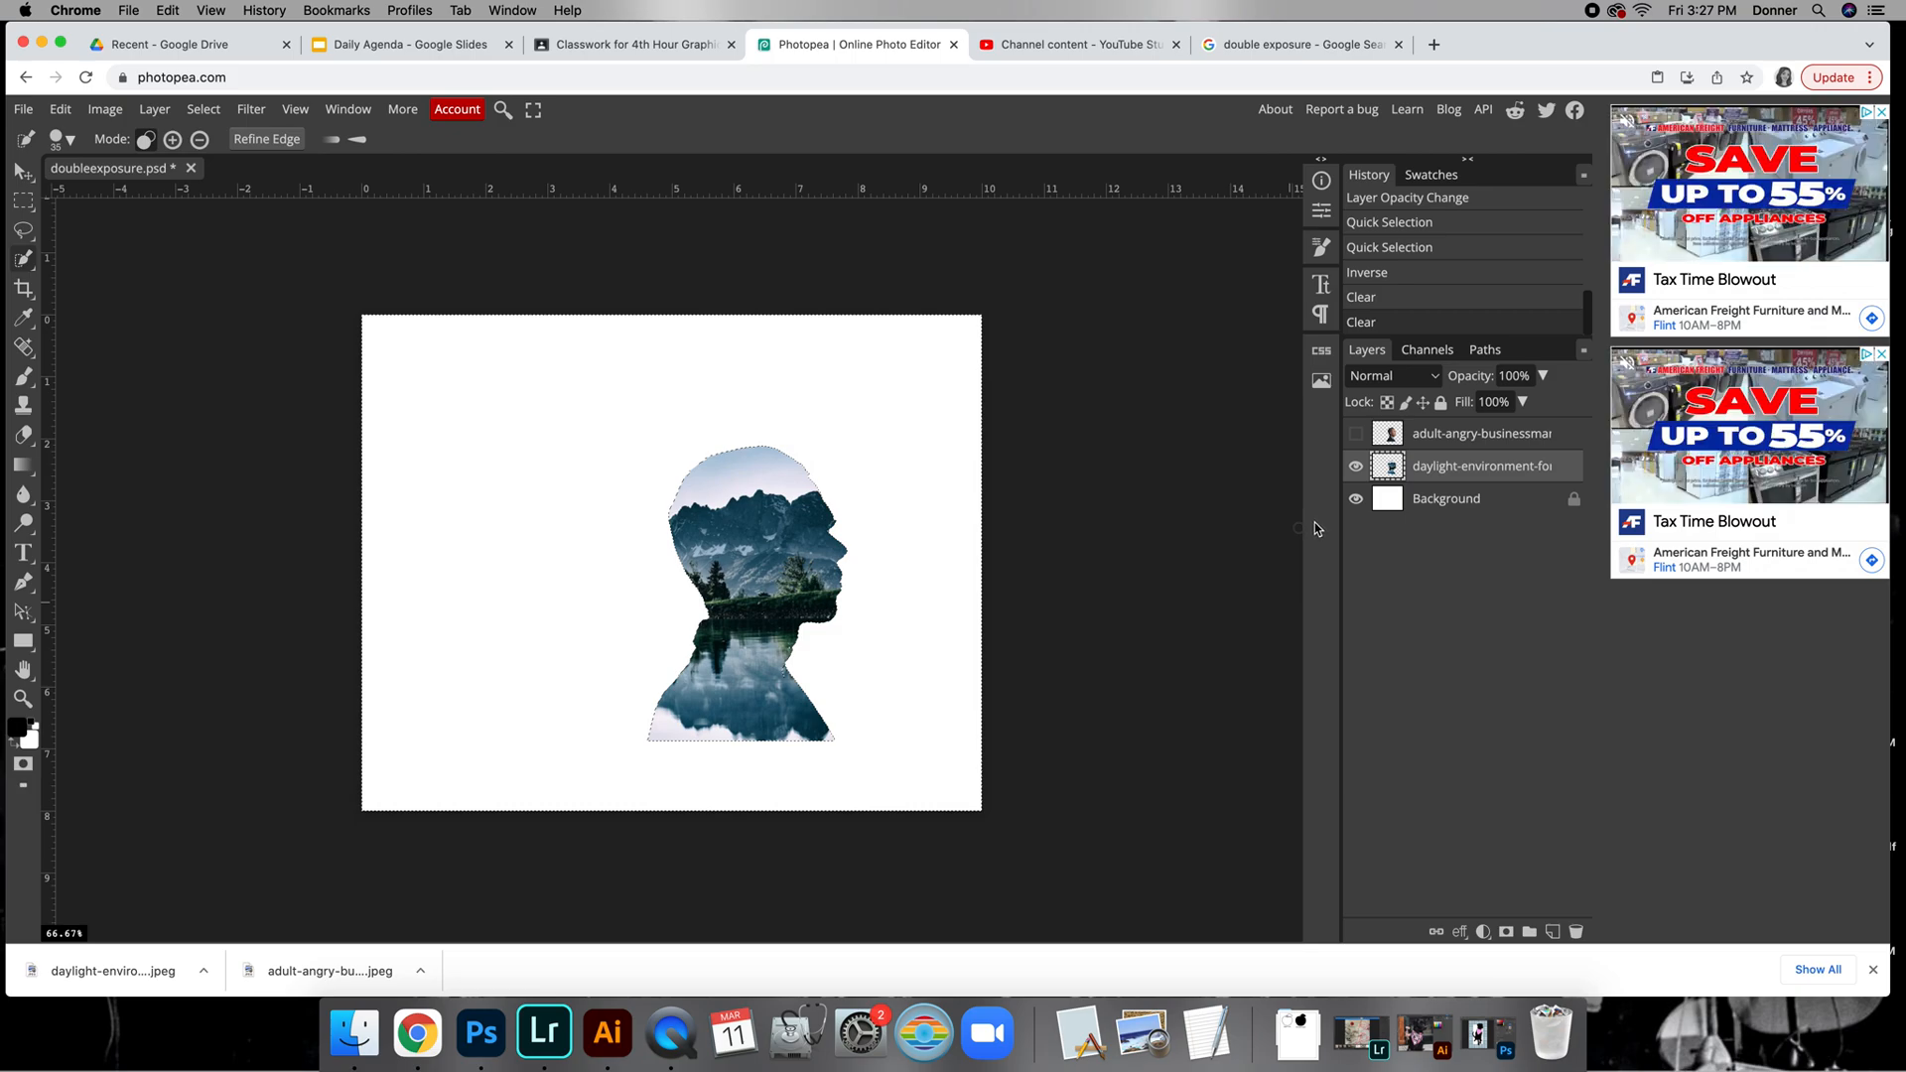
{"action": "key", "text": "super+d"}
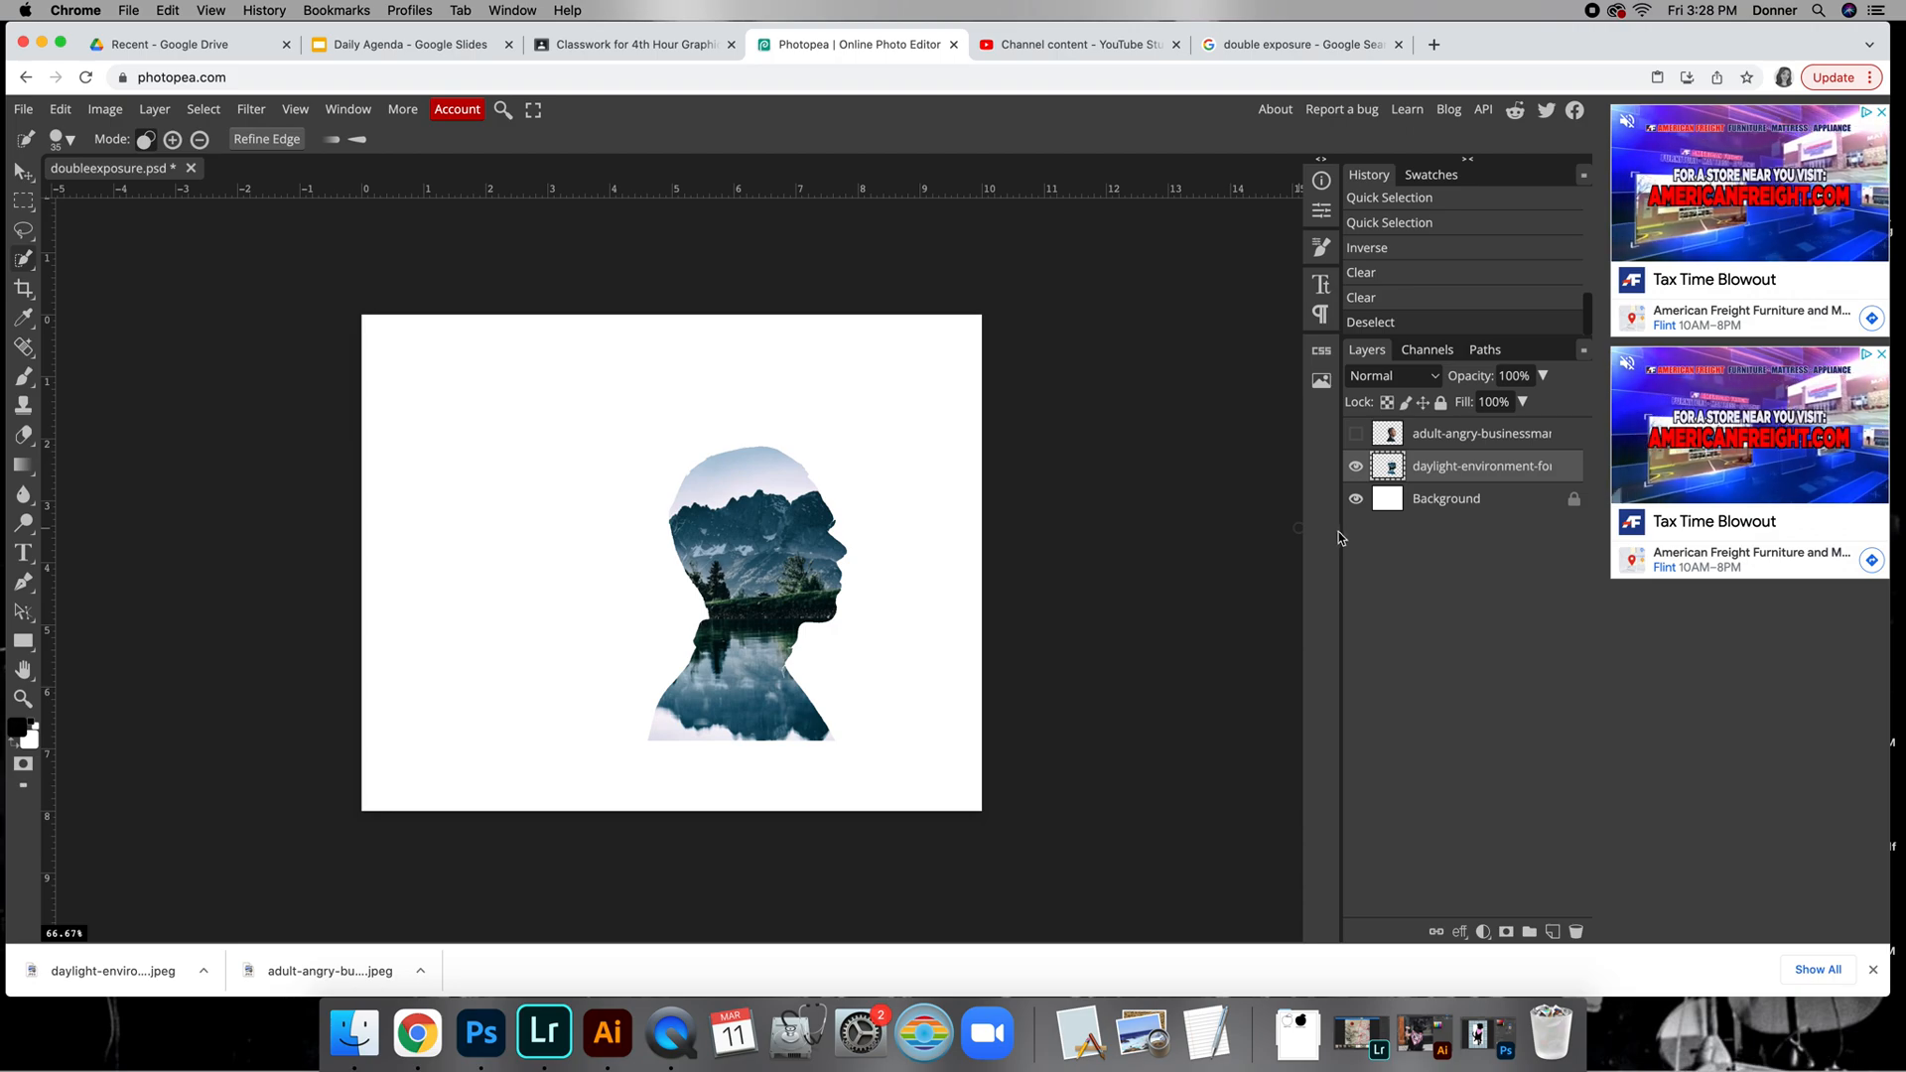
Step: Show the portrait layer again and set its opacity to 65% so the landscape shows through the man
{"action": "left_click", "coordinate": [1356, 434]}
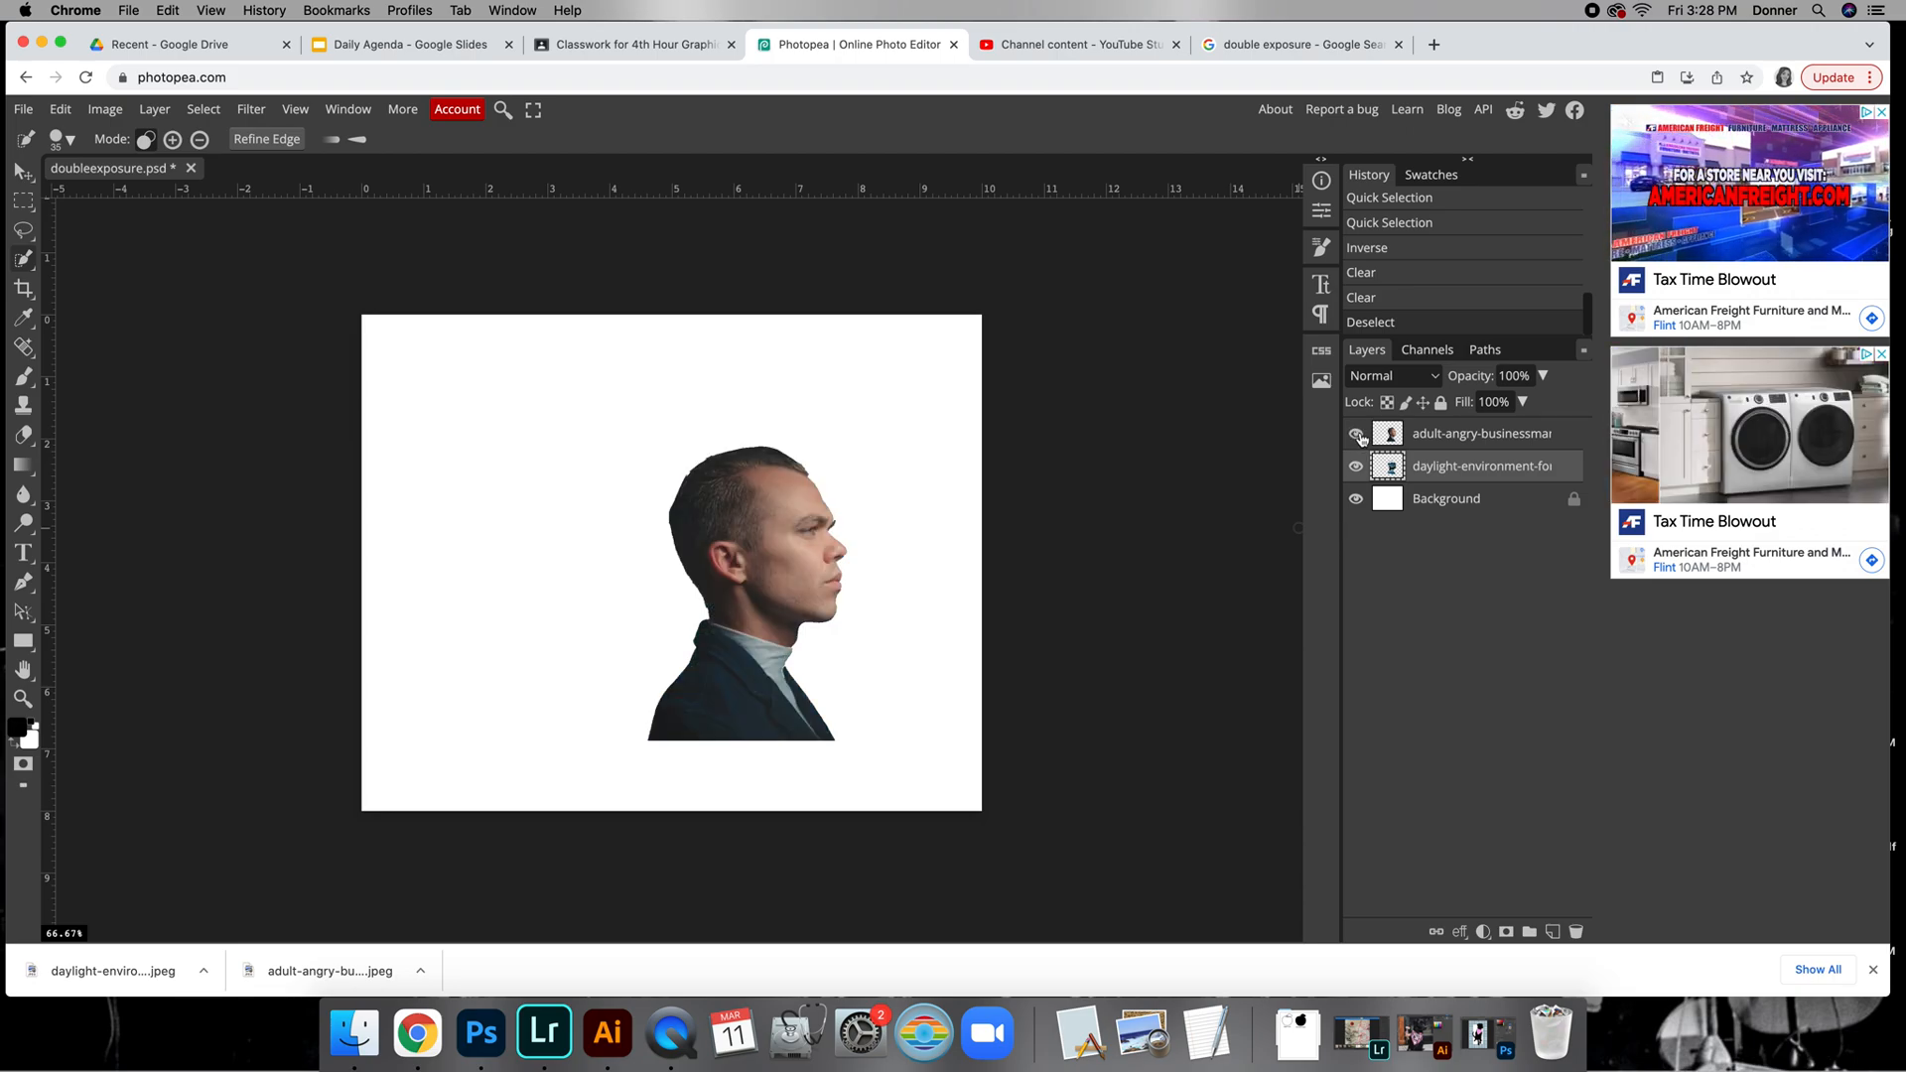
{"action": "left_click", "coordinate": [1477, 436]}
{"action": "left_click", "coordinate": [1543, 375]}
{"action": "left_click_drag", "start_coordinate": [1545, 404], "coordinate": [1512, 417]}
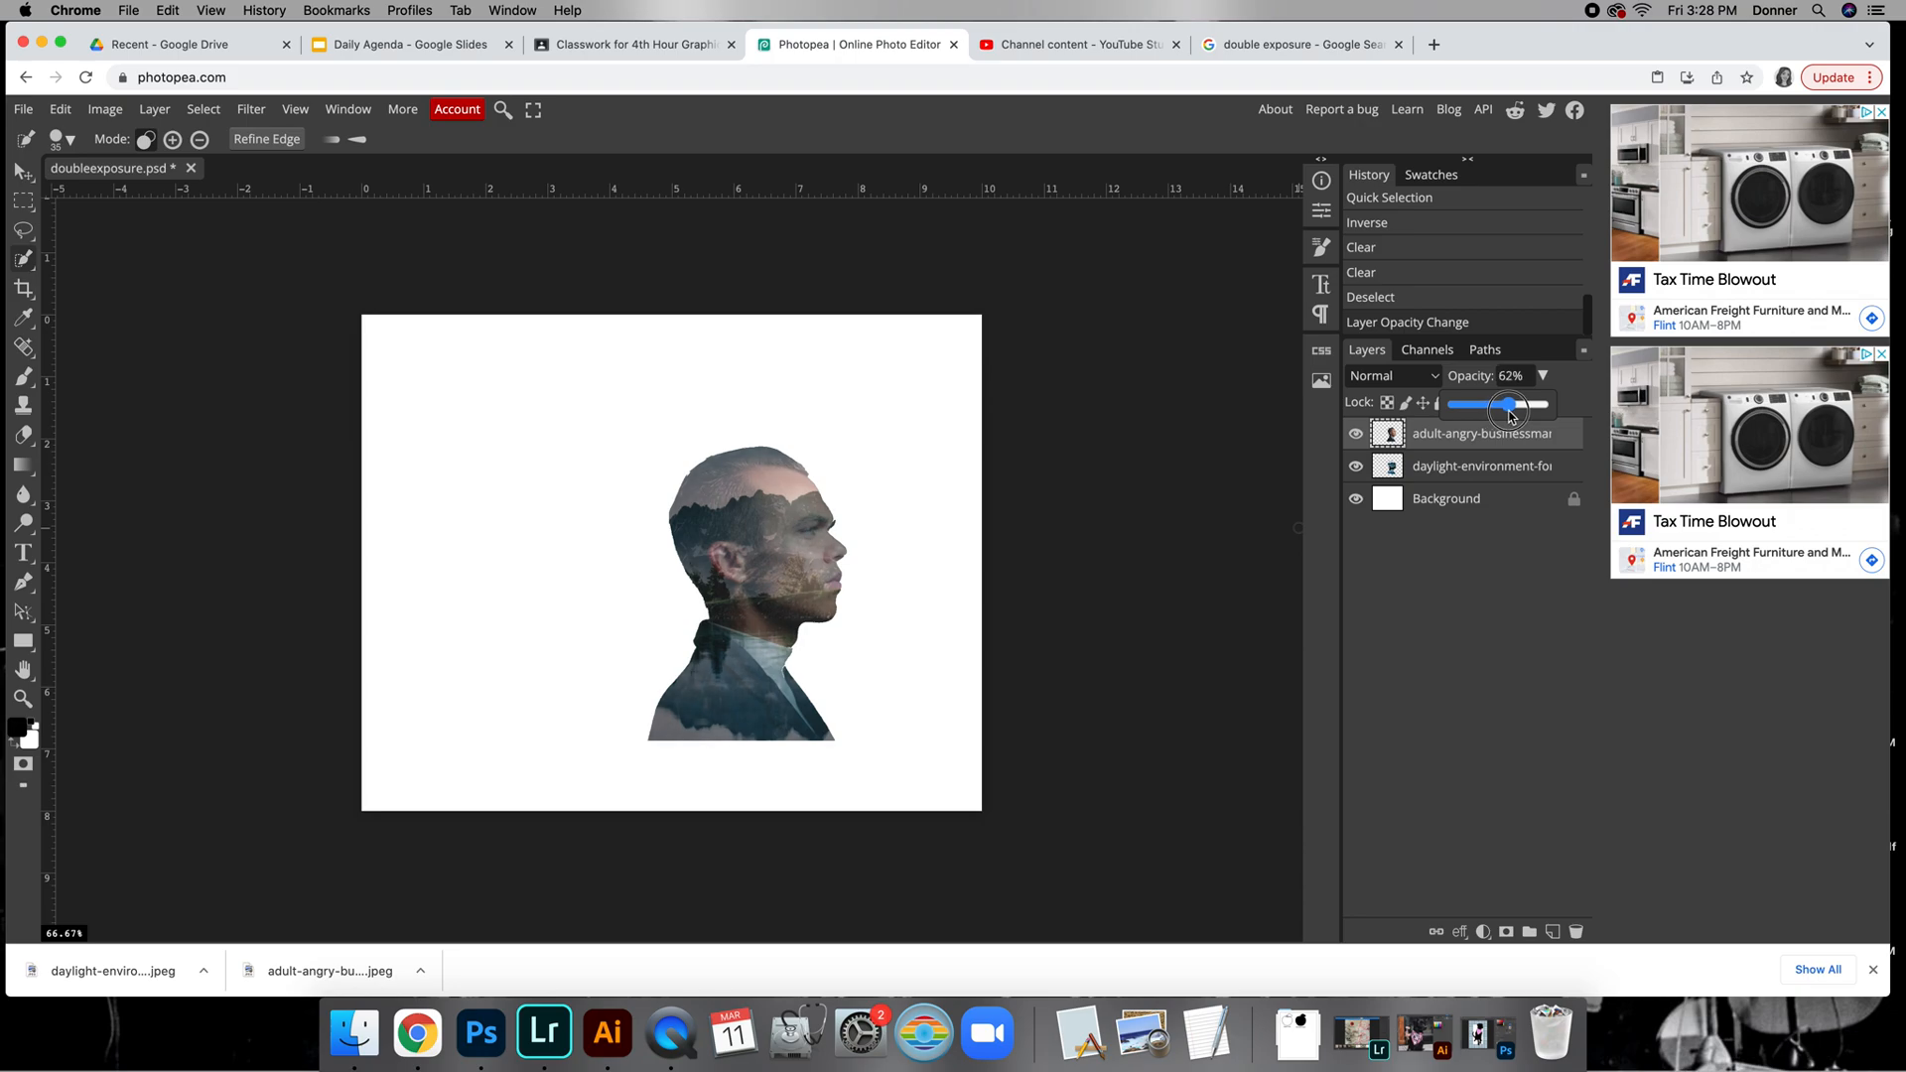
{"action": "left_click_drag", "start_coordinate": [1511, 415], "coordinate": [1512, 415]}
{"action": "left_click", "coordinate": [1578, 386]}
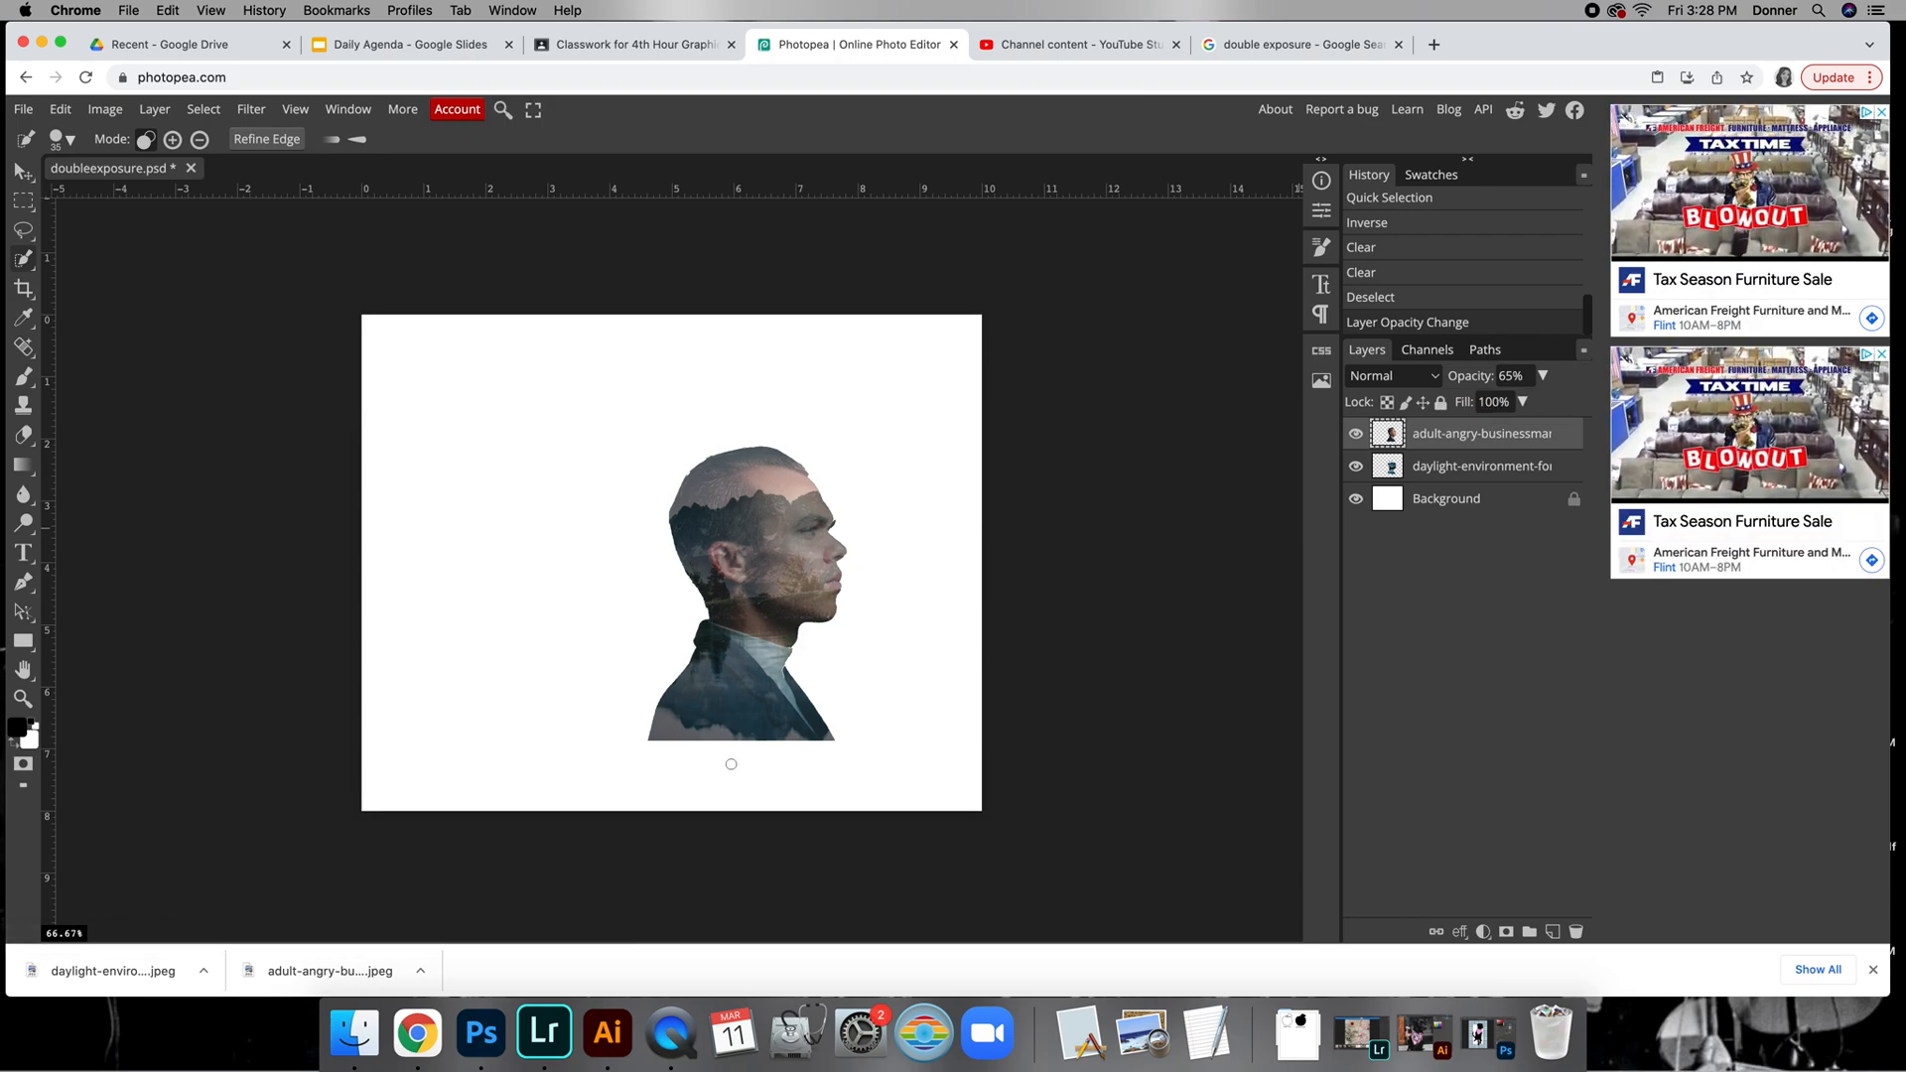
Step: Merge the portrait and landscape layers into one layer
{"action": "left_click", "coordinate": [1448, 474]}
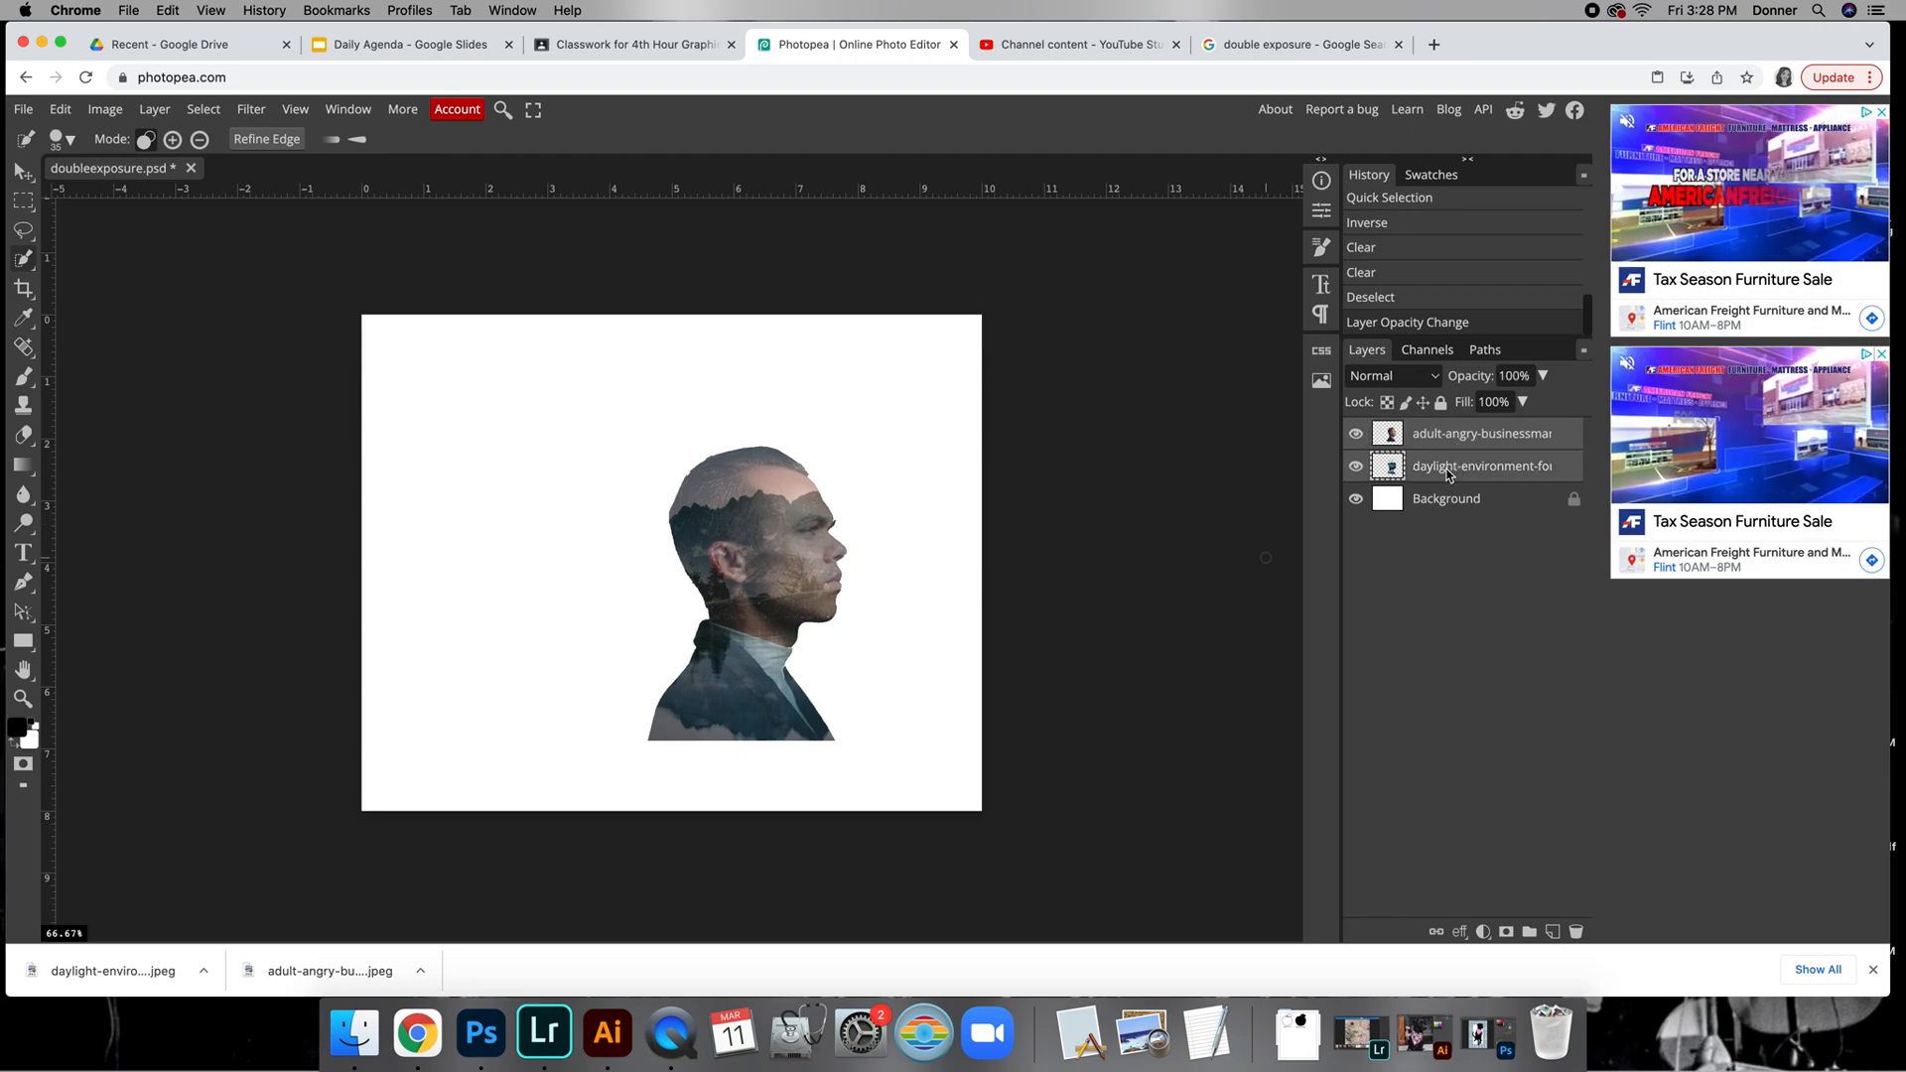
{"action": "right_click", "coordinate": [1440, 467]}
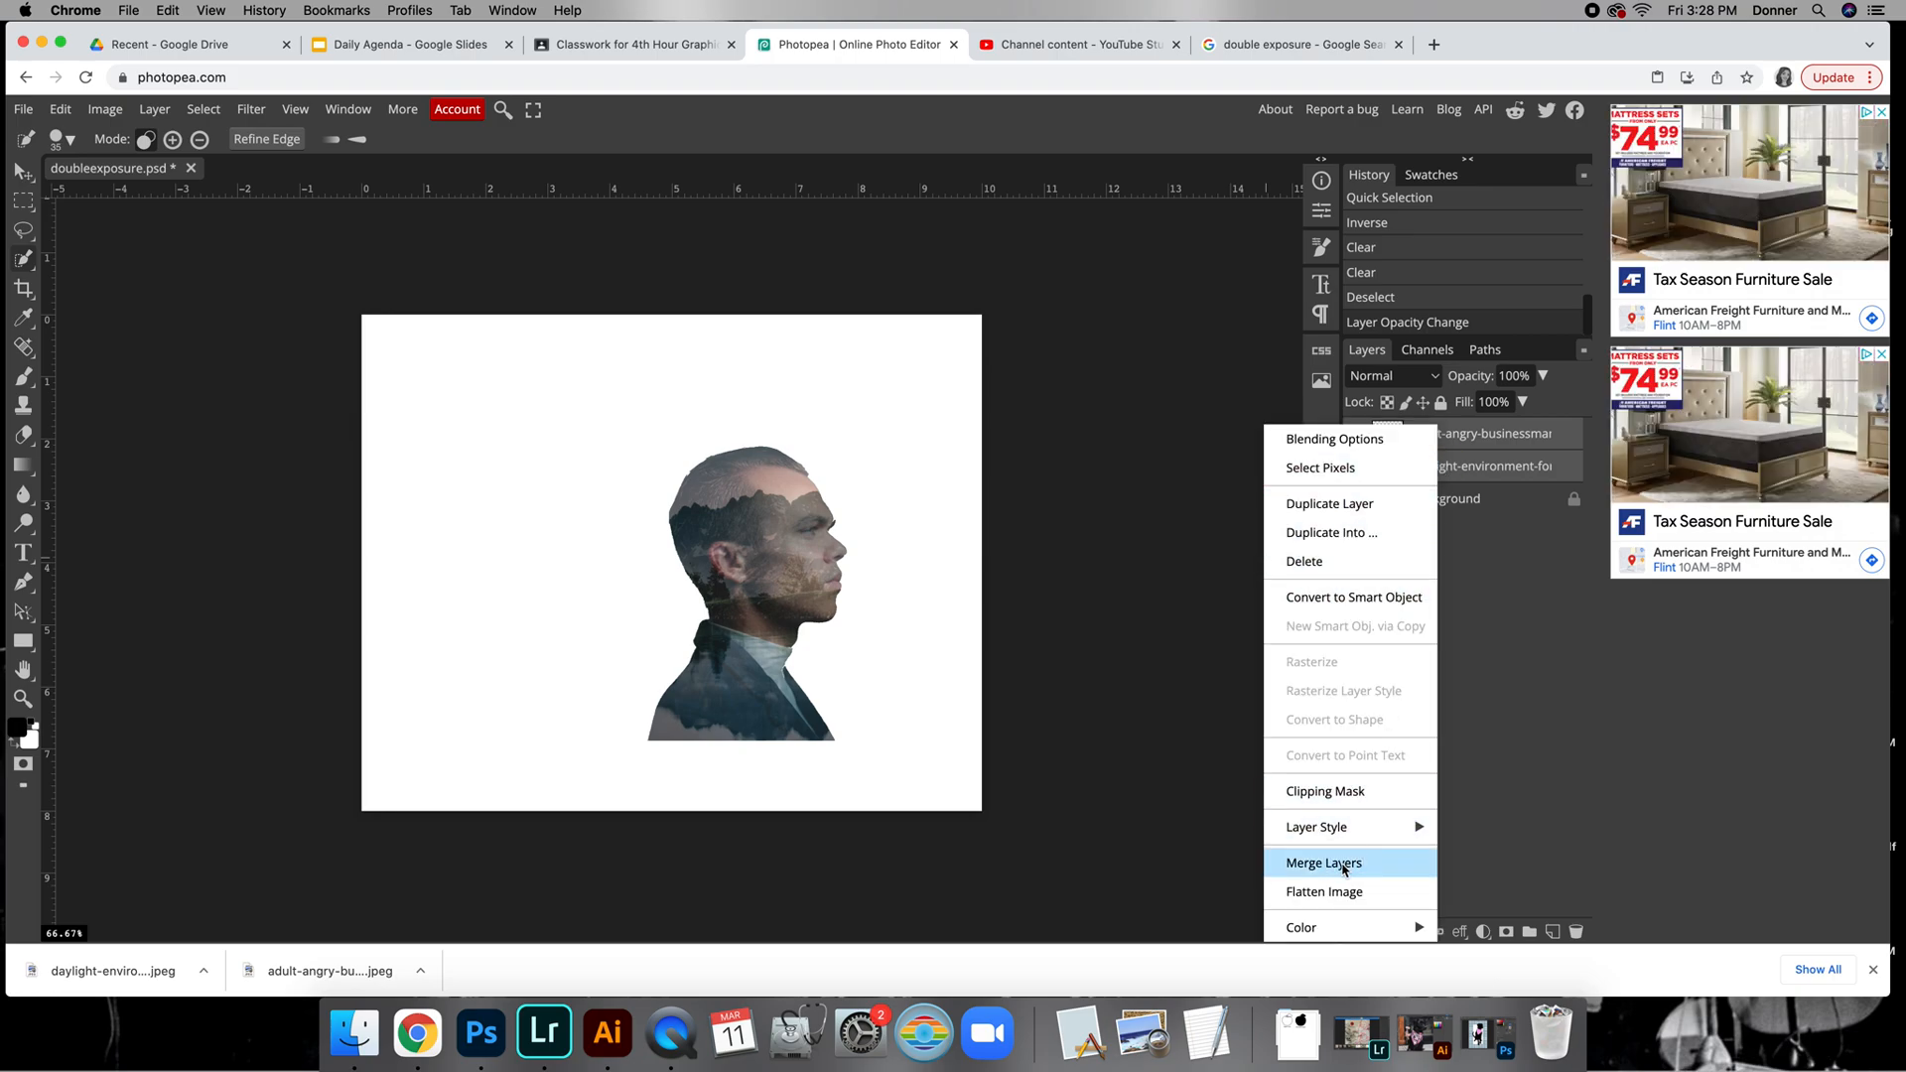
{"action": "left_click", "coordinate": [1344, 866]}
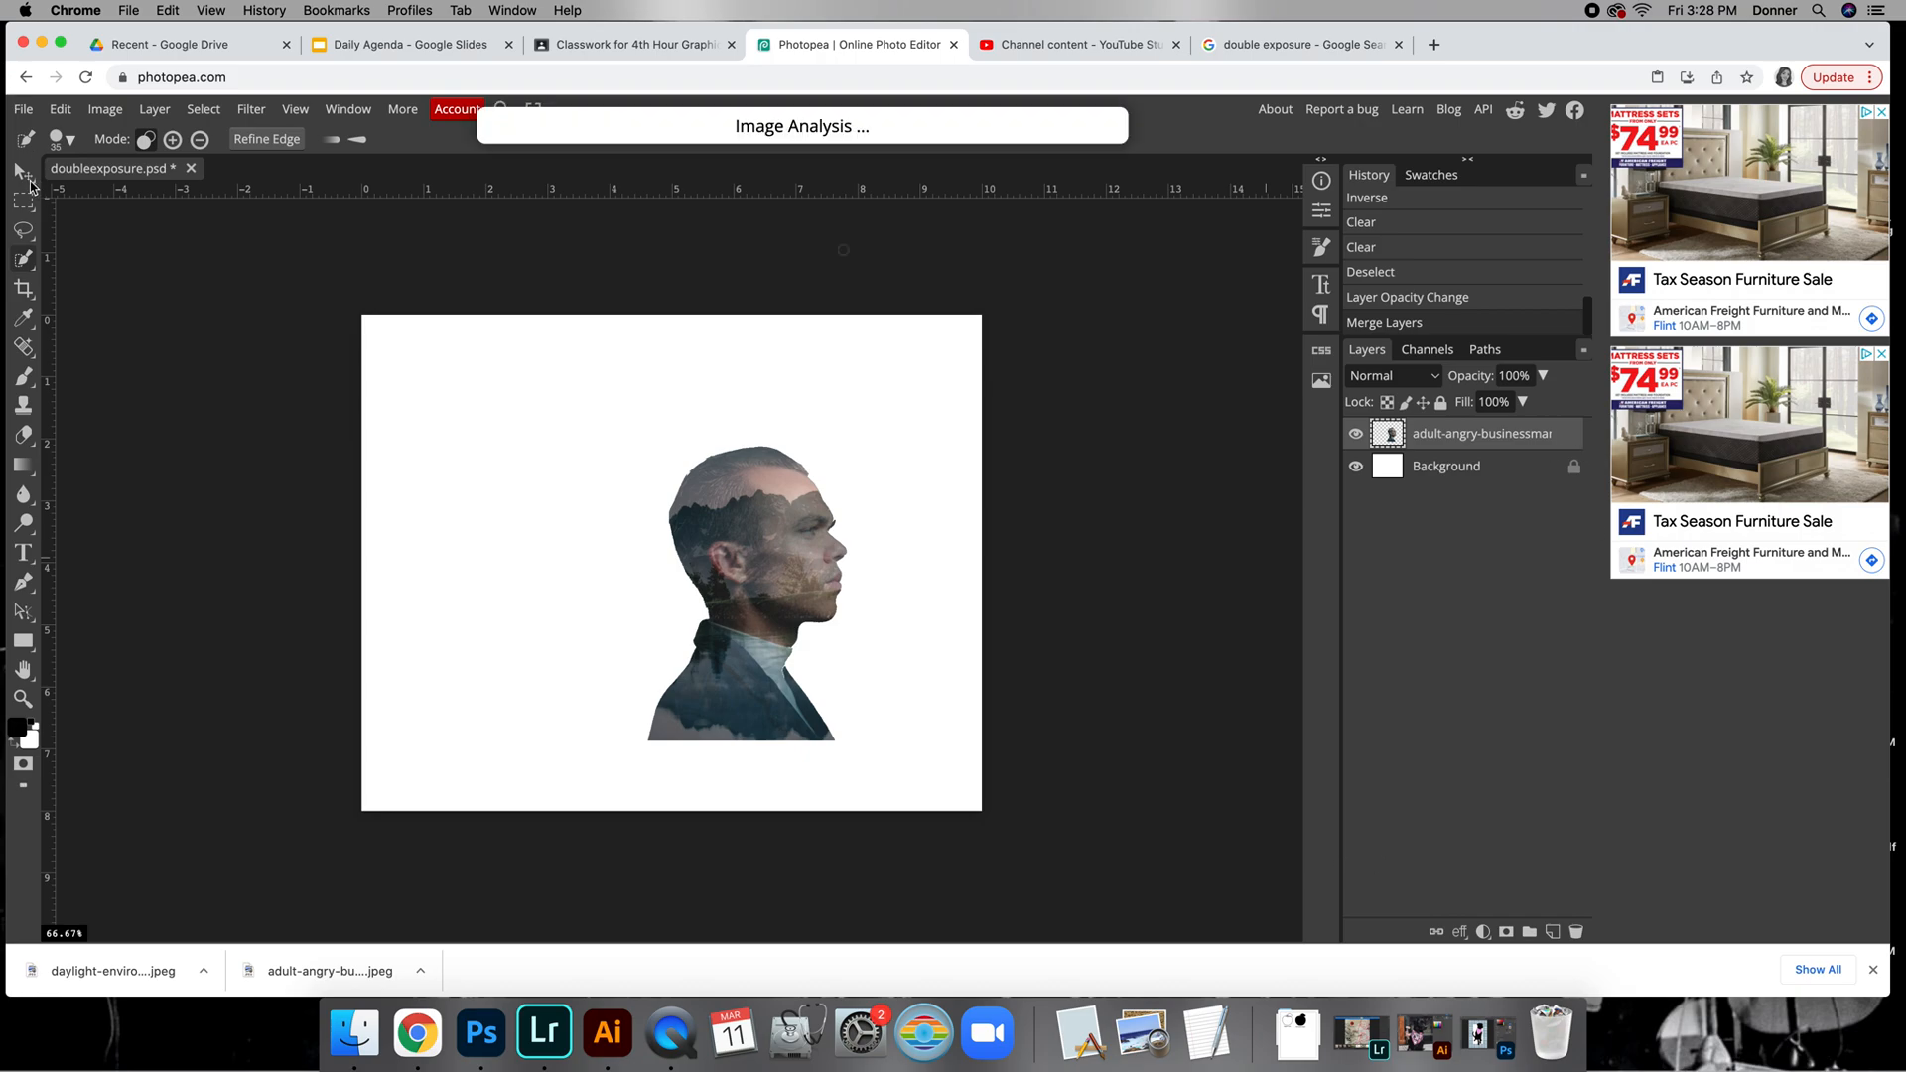
Step: Enlarge the merged figure to about 152%, positioned with its shoulders at the canvas's lower edge, and crop away the pixels outside the canvas
{"action": "left_click", "coordinate": [25, 176]}
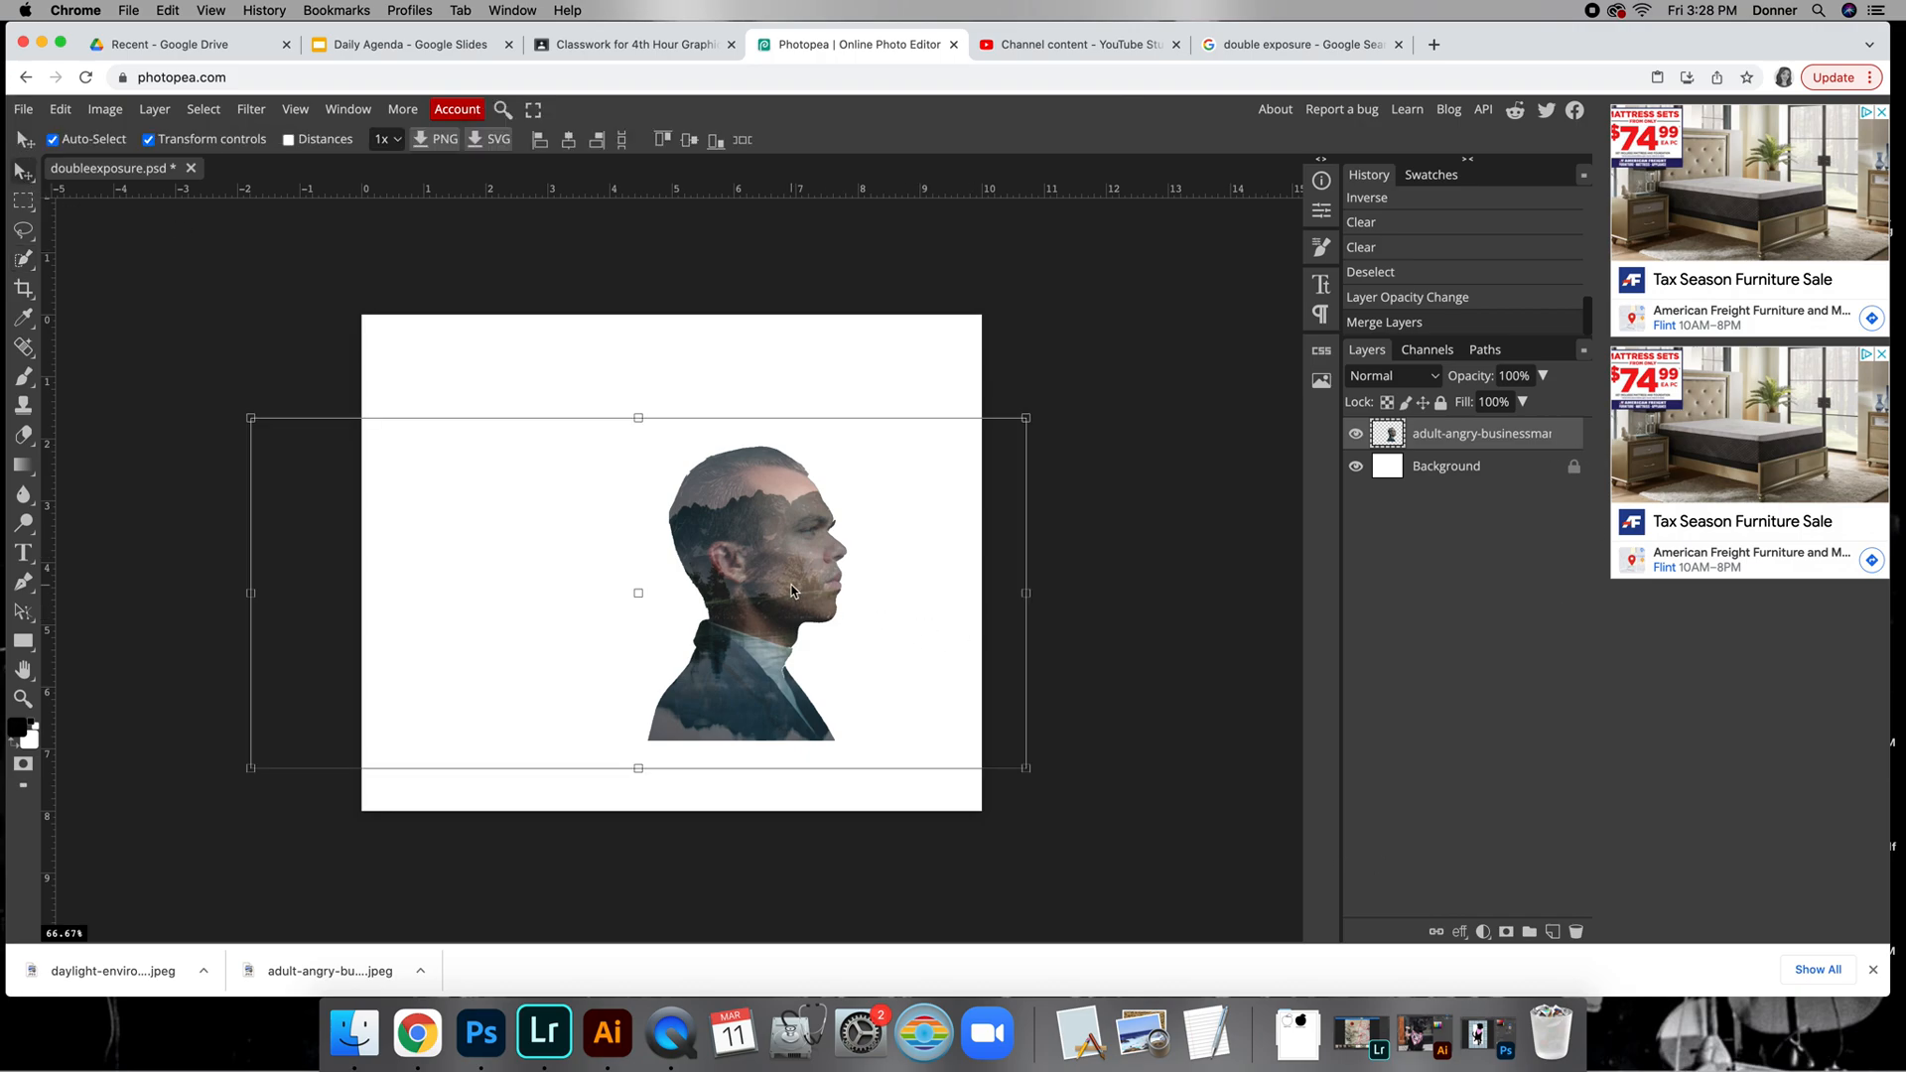
{"action": "left_click_drag", "start_coordinate": [791, 591], "coordinate": [698, 608]}
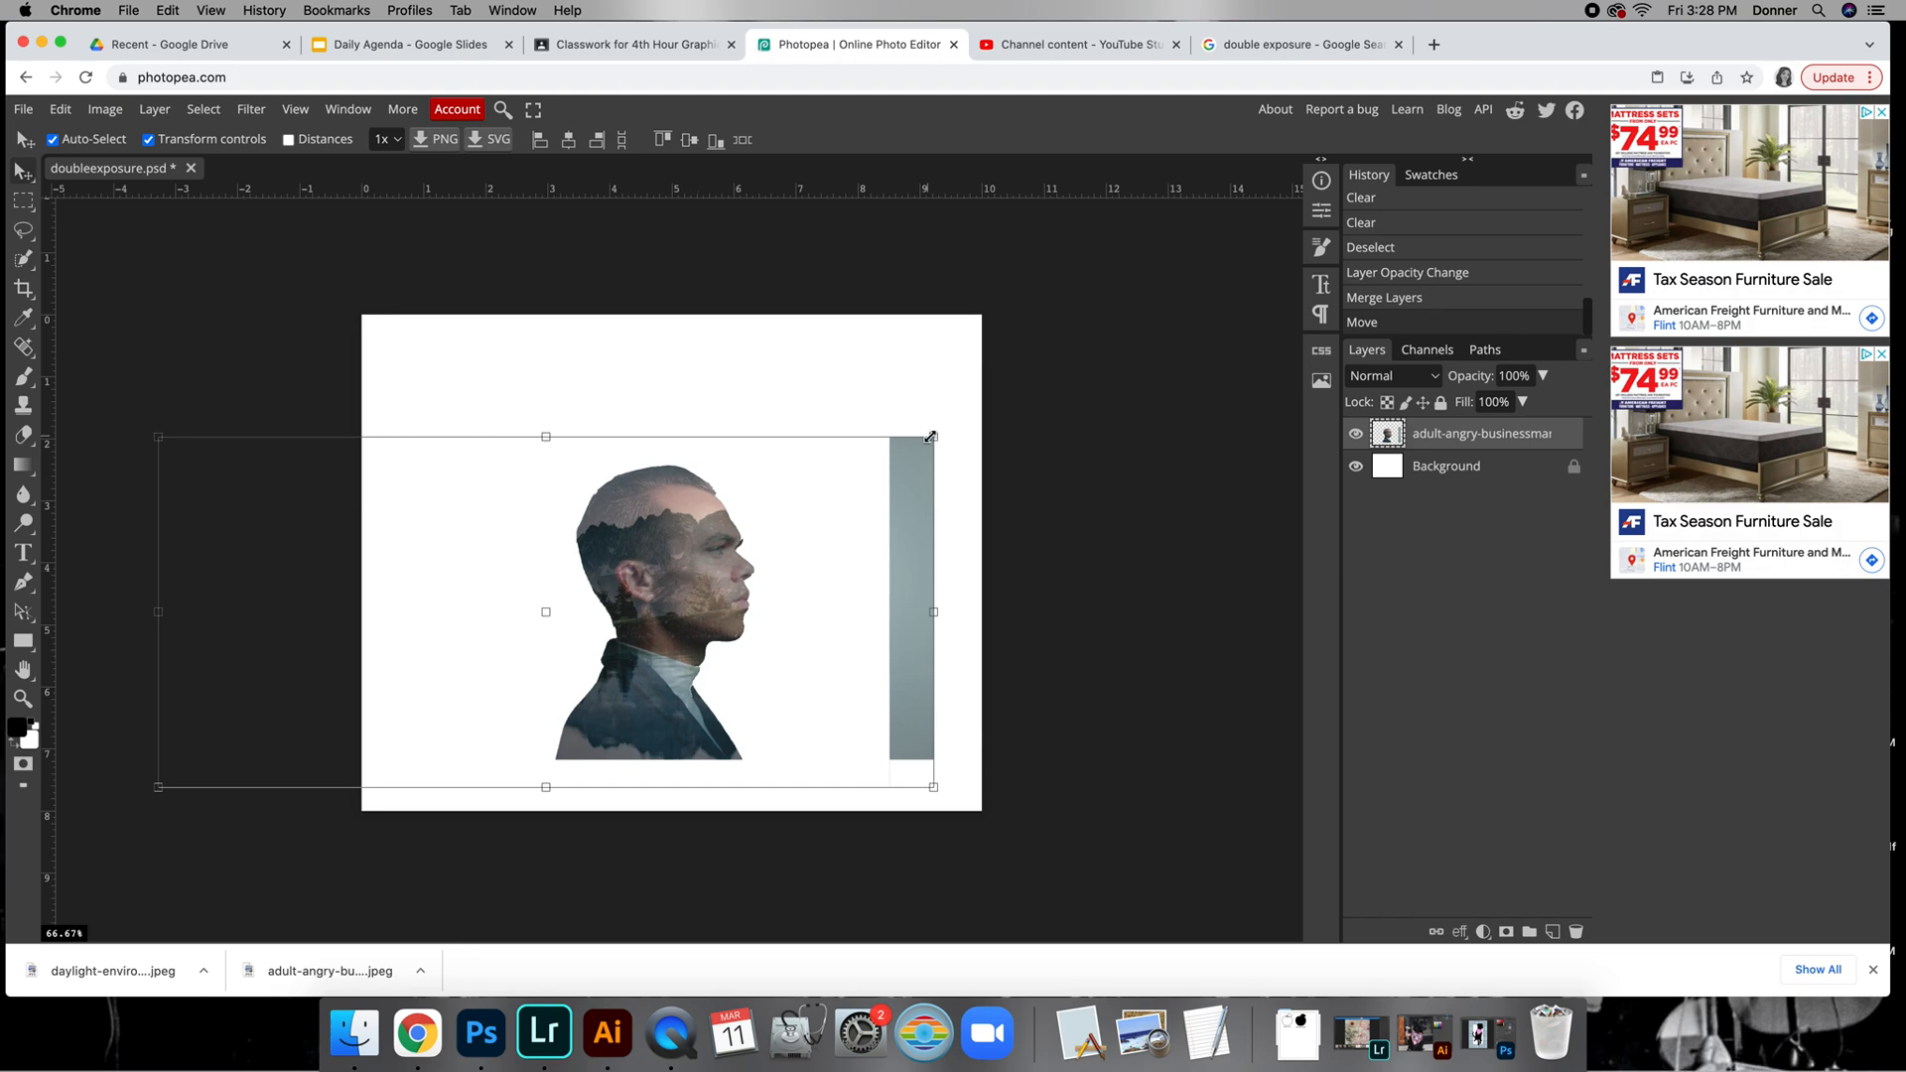
{"action": "left_click_drag", "start_coordinate": [930, 437], "coordinate": [1321, 219]}
{"action": "left_click_drag", "start_coordinate": [901, 485], "coordinate": [669, 553]}
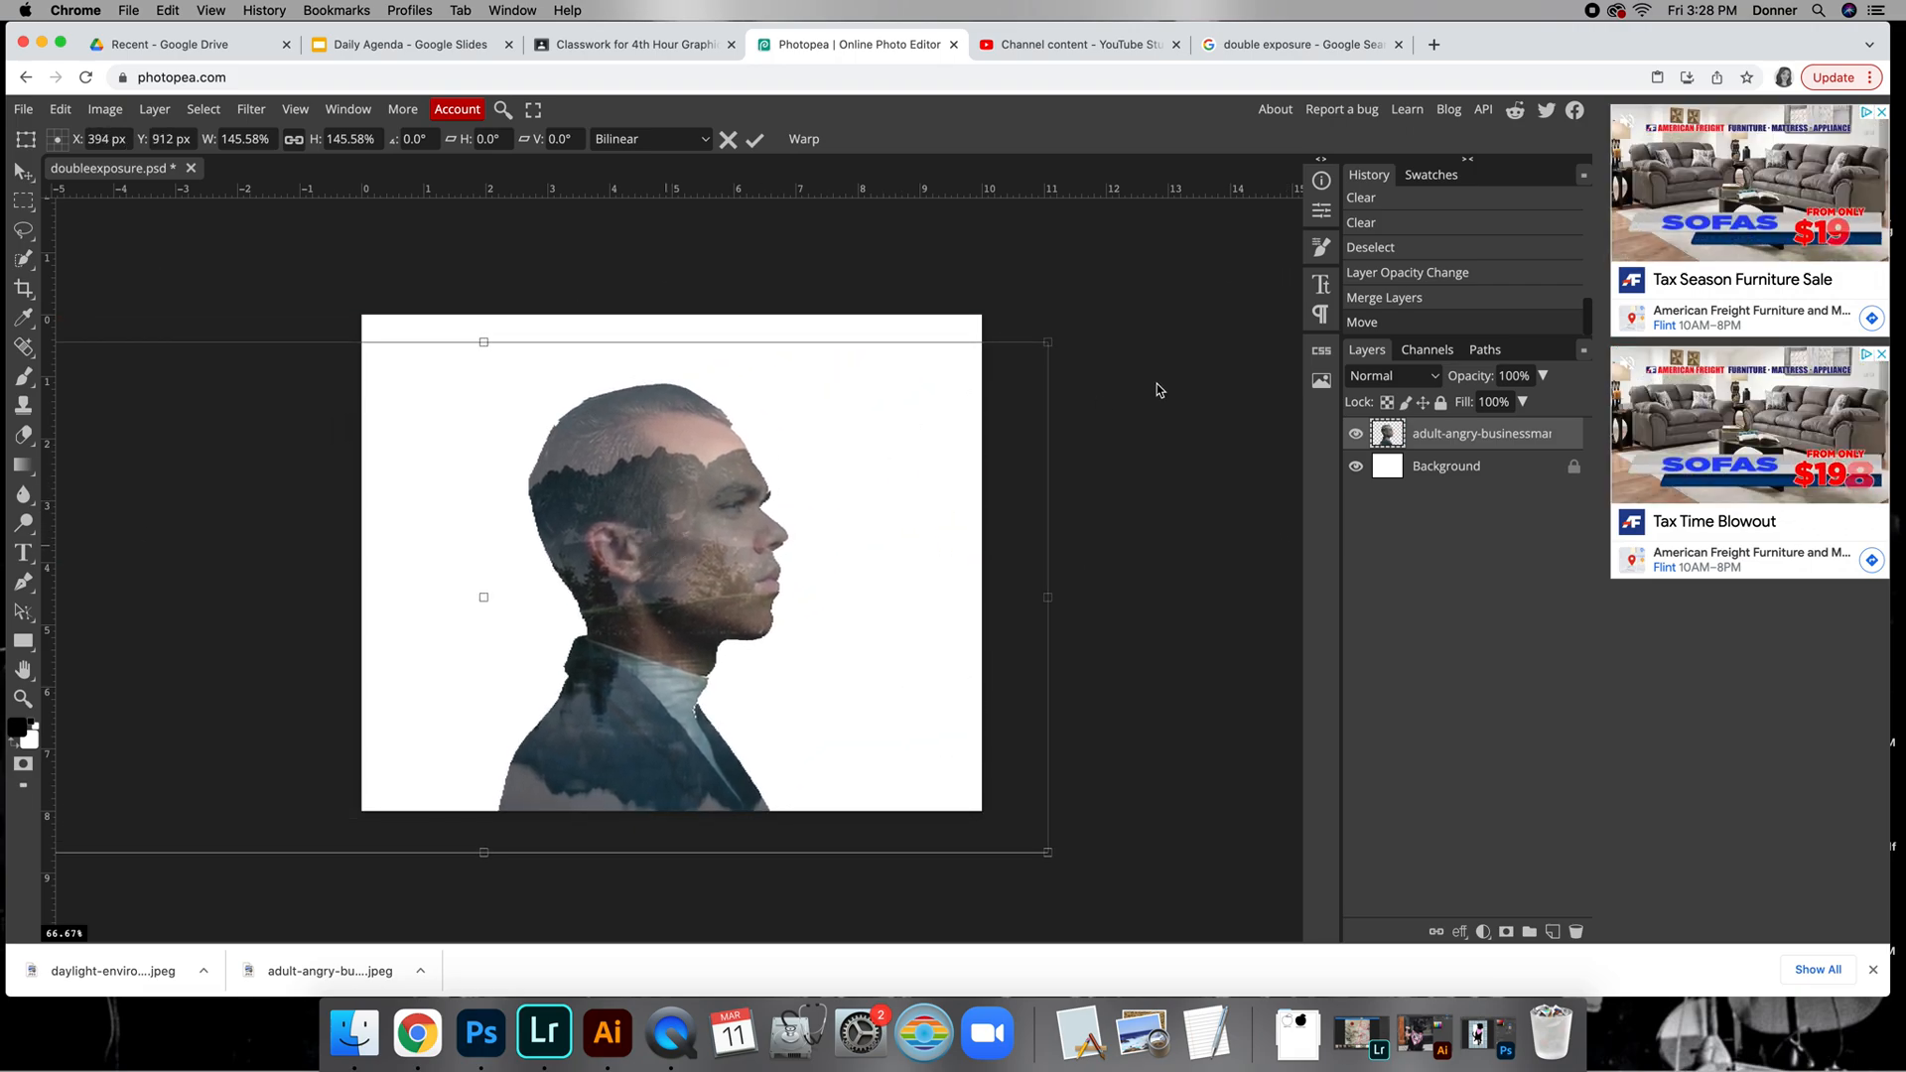
{"action": "left_click_drag", "start_coordinate": [1051, 344], "coordinate": [1098, 320]}
{"action": "left_click_drag", "start_coordinate": [705, 616], "coordinate": [702, 622]}
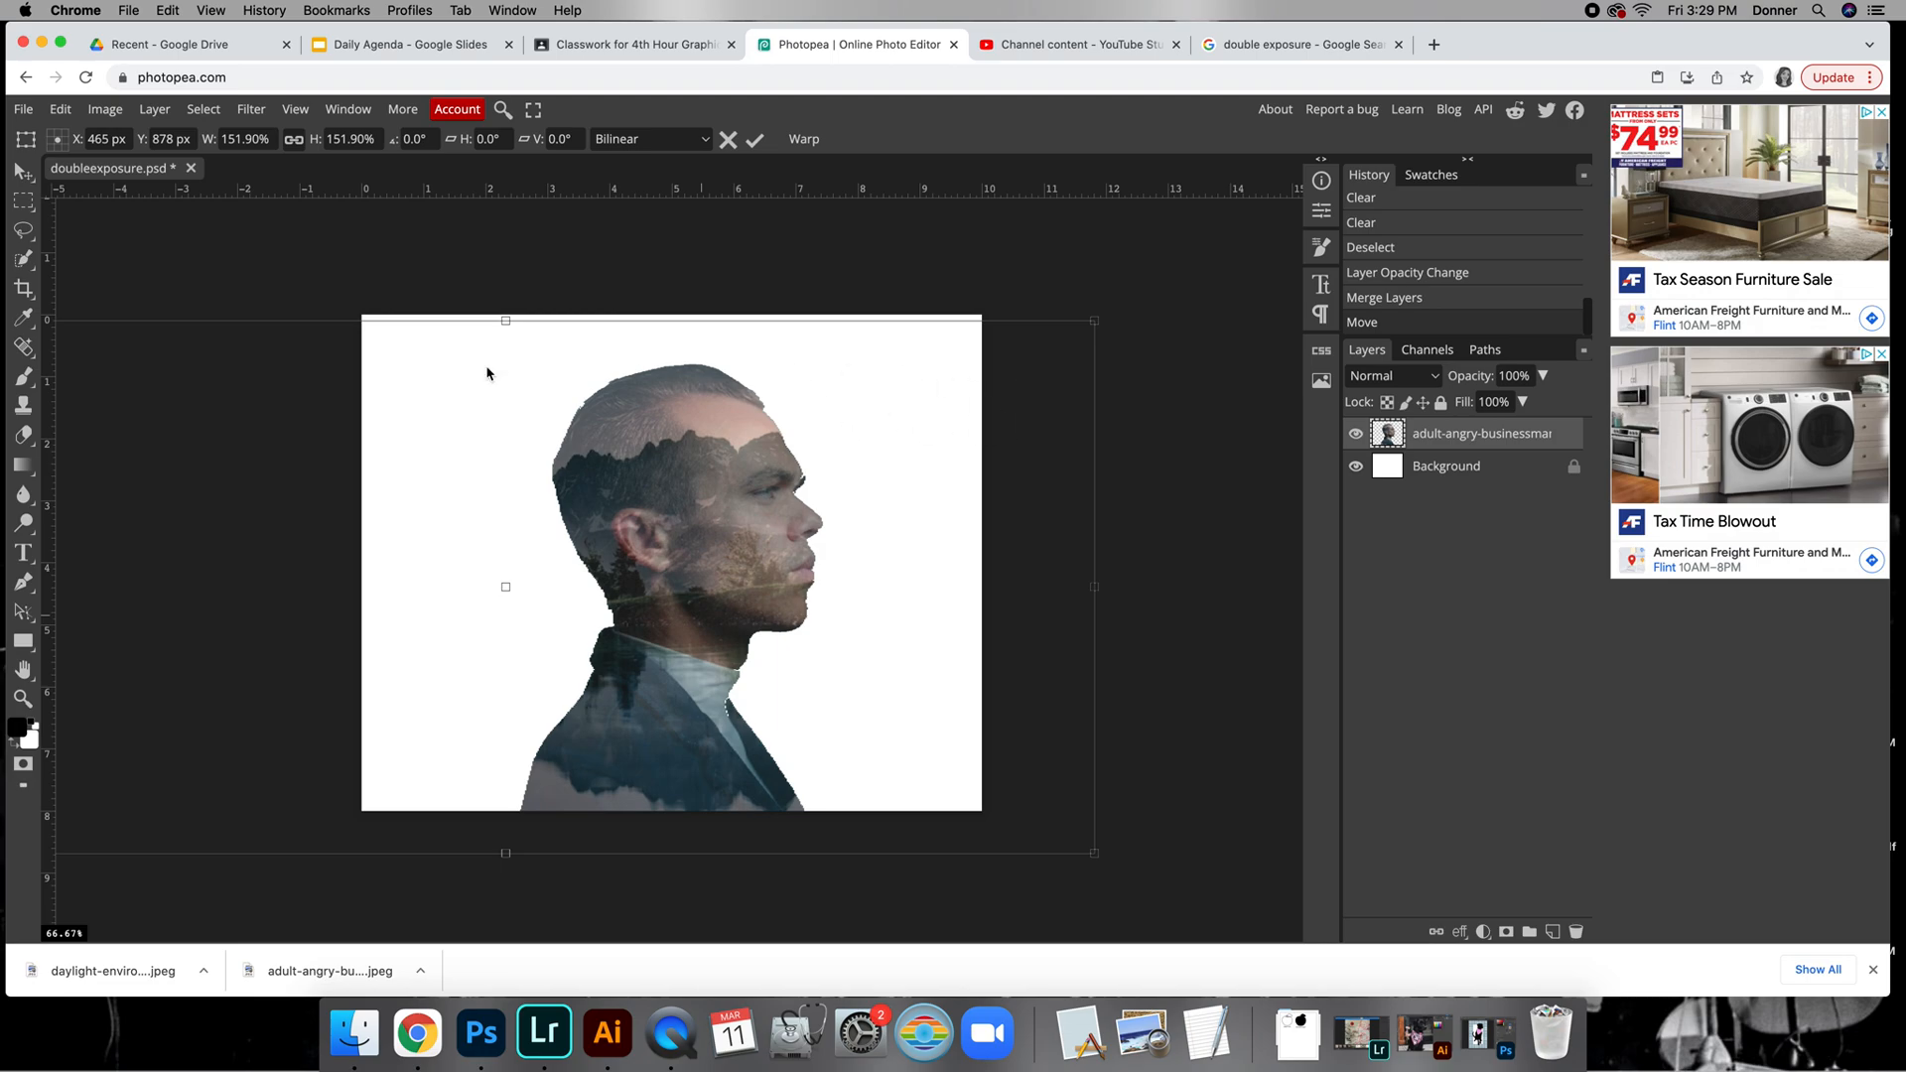
{"action": "left_click", "coordinate": [23, 290]}
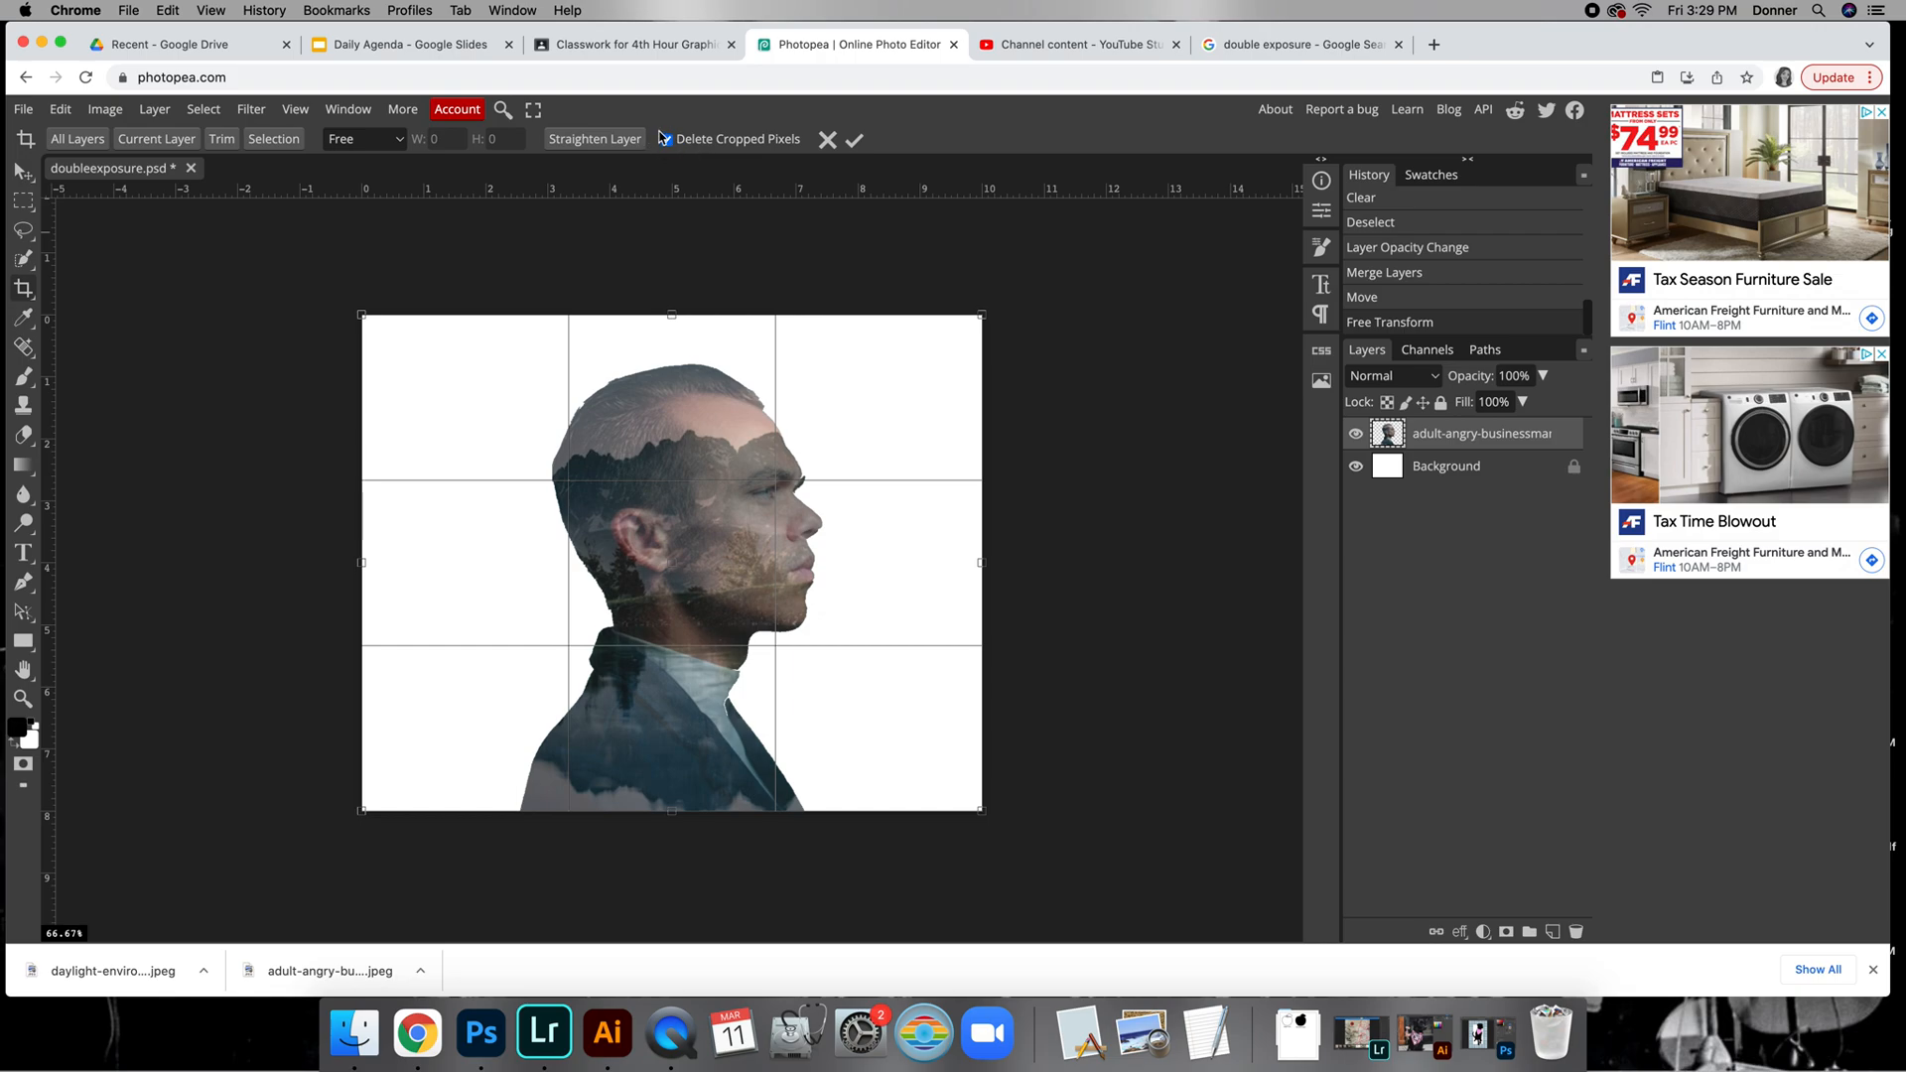
{"action": "left_click", "coordinate": [854, 140]}
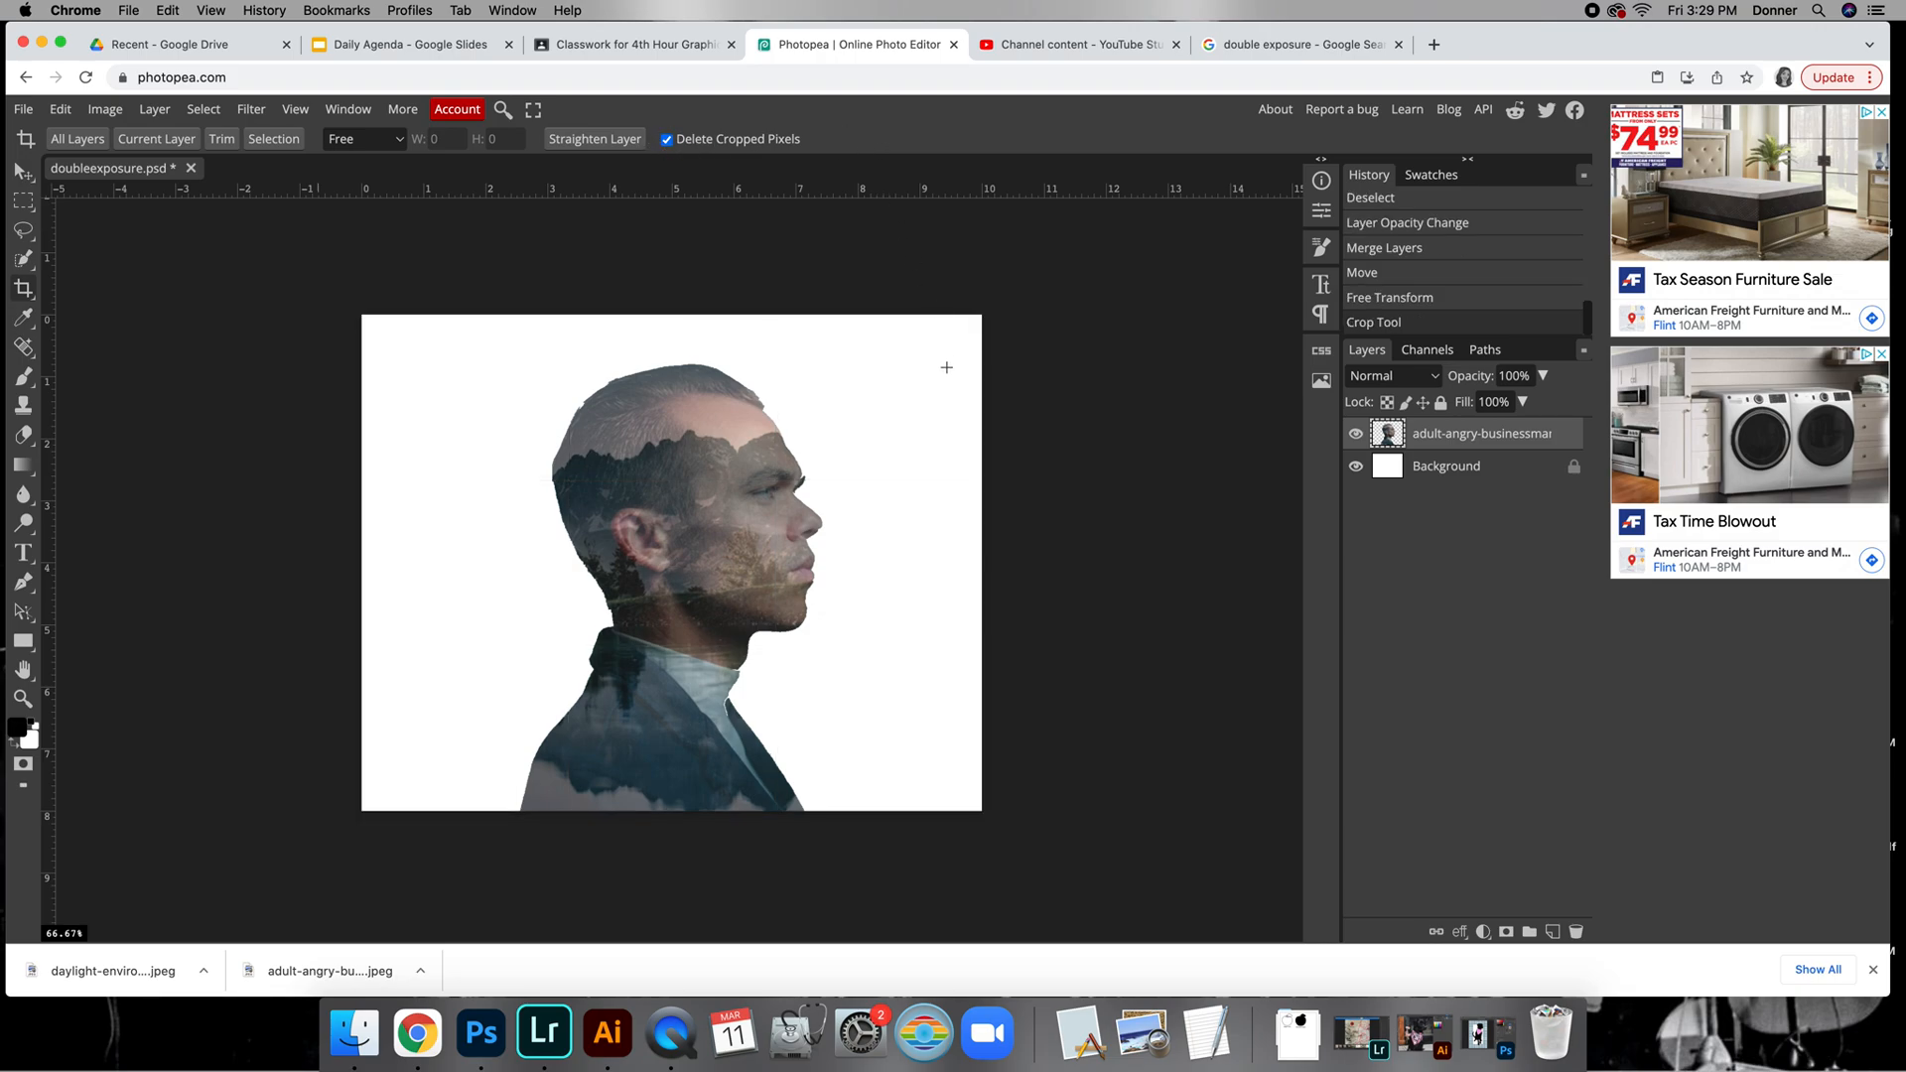
Step: Fill the Background layer with black using the Paint Bucket tool
{"action": "left_click", "coordinate": [1493, 472]}
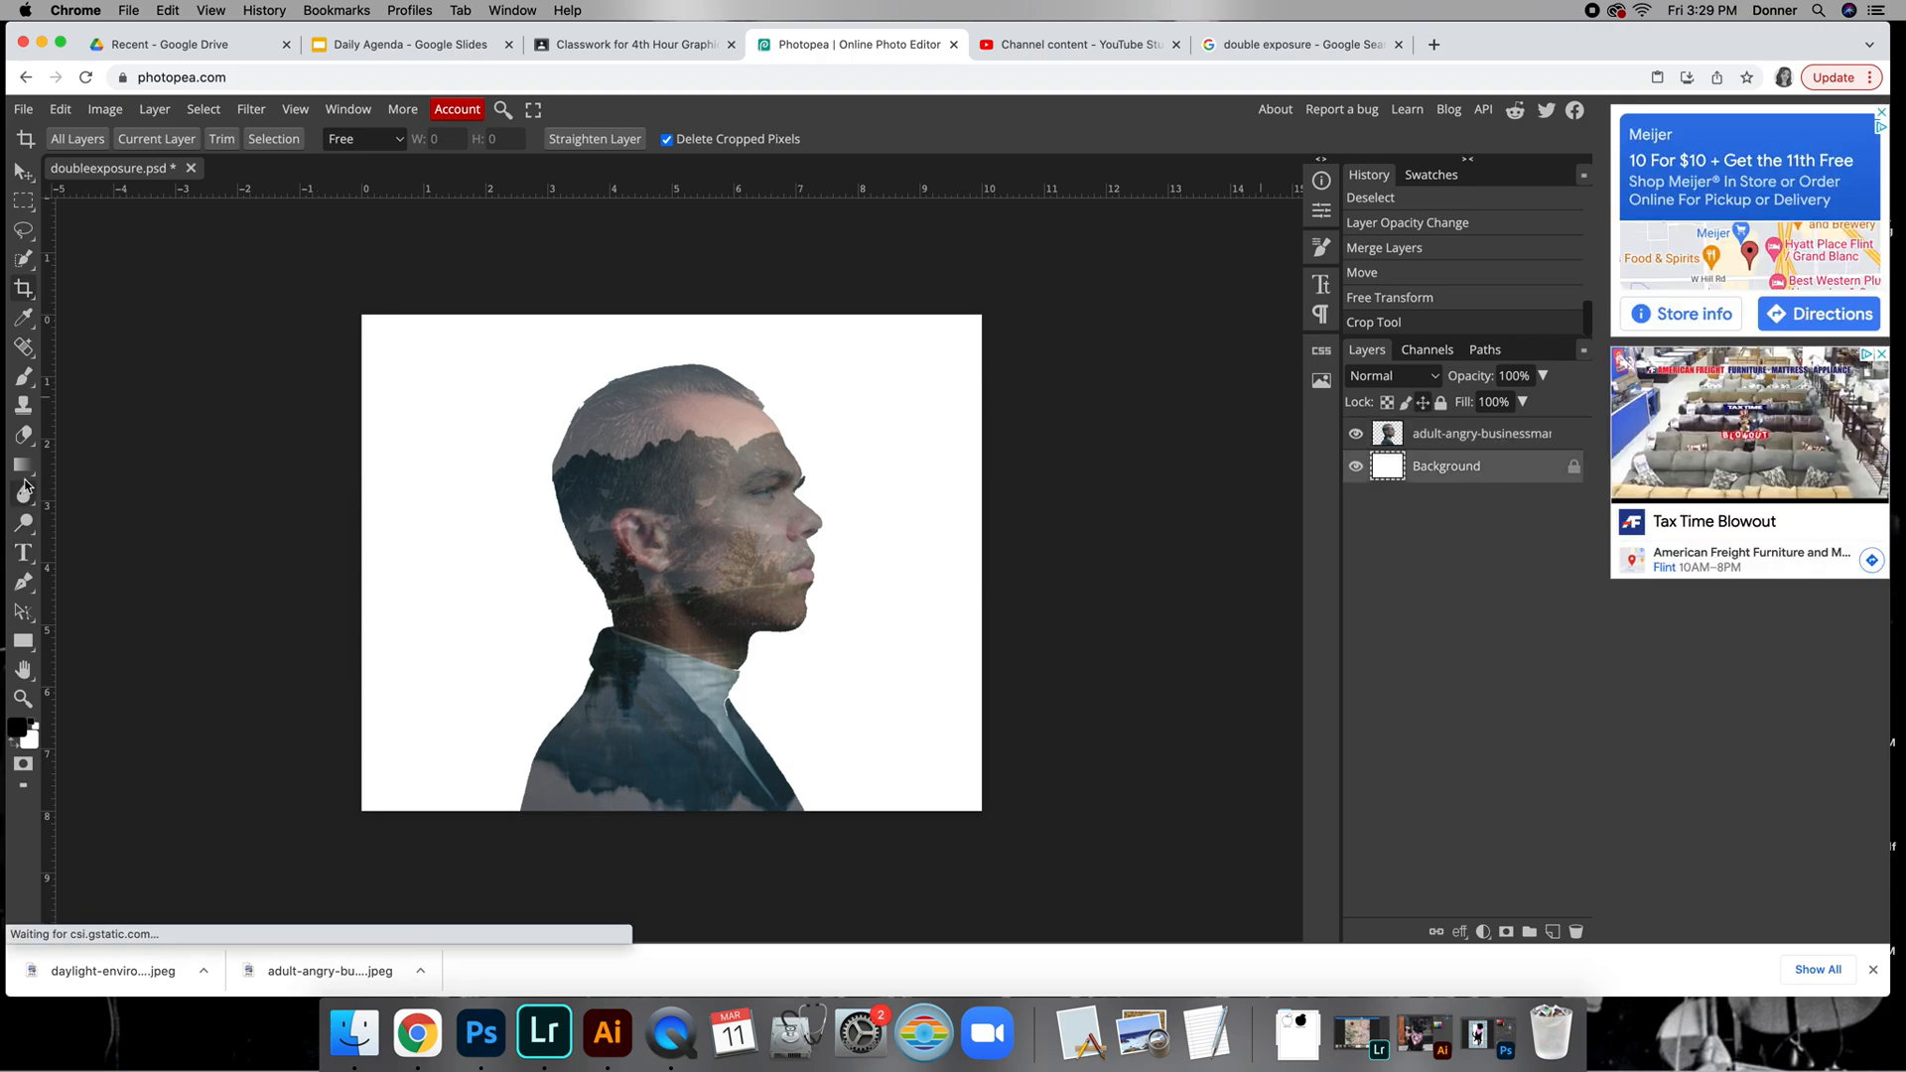
{"action": "left_click_drag", "start_coordinate": [23, 467], "coordinate": [109, 471]}
{"action": "left_click", "coordinate": [115, 493]}
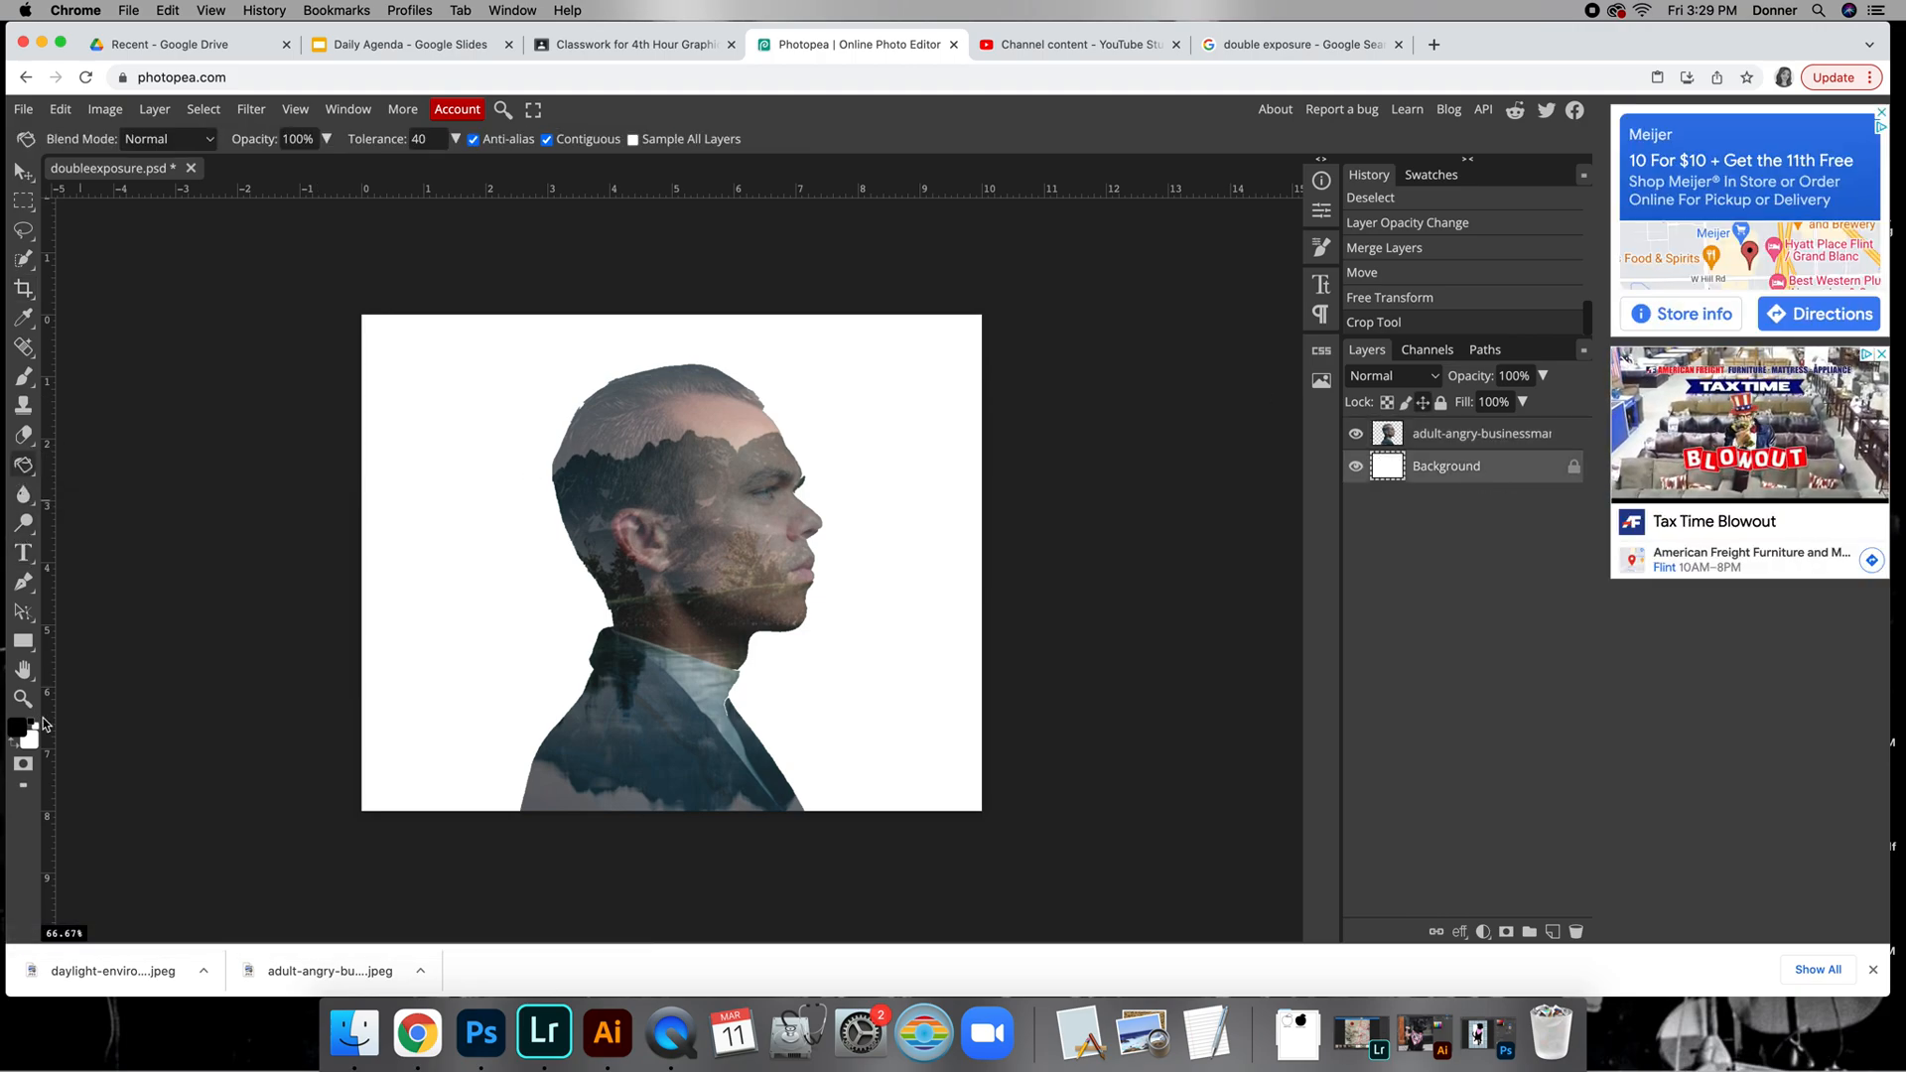
{"action": "left_click", "coordinate": [509, 527]}
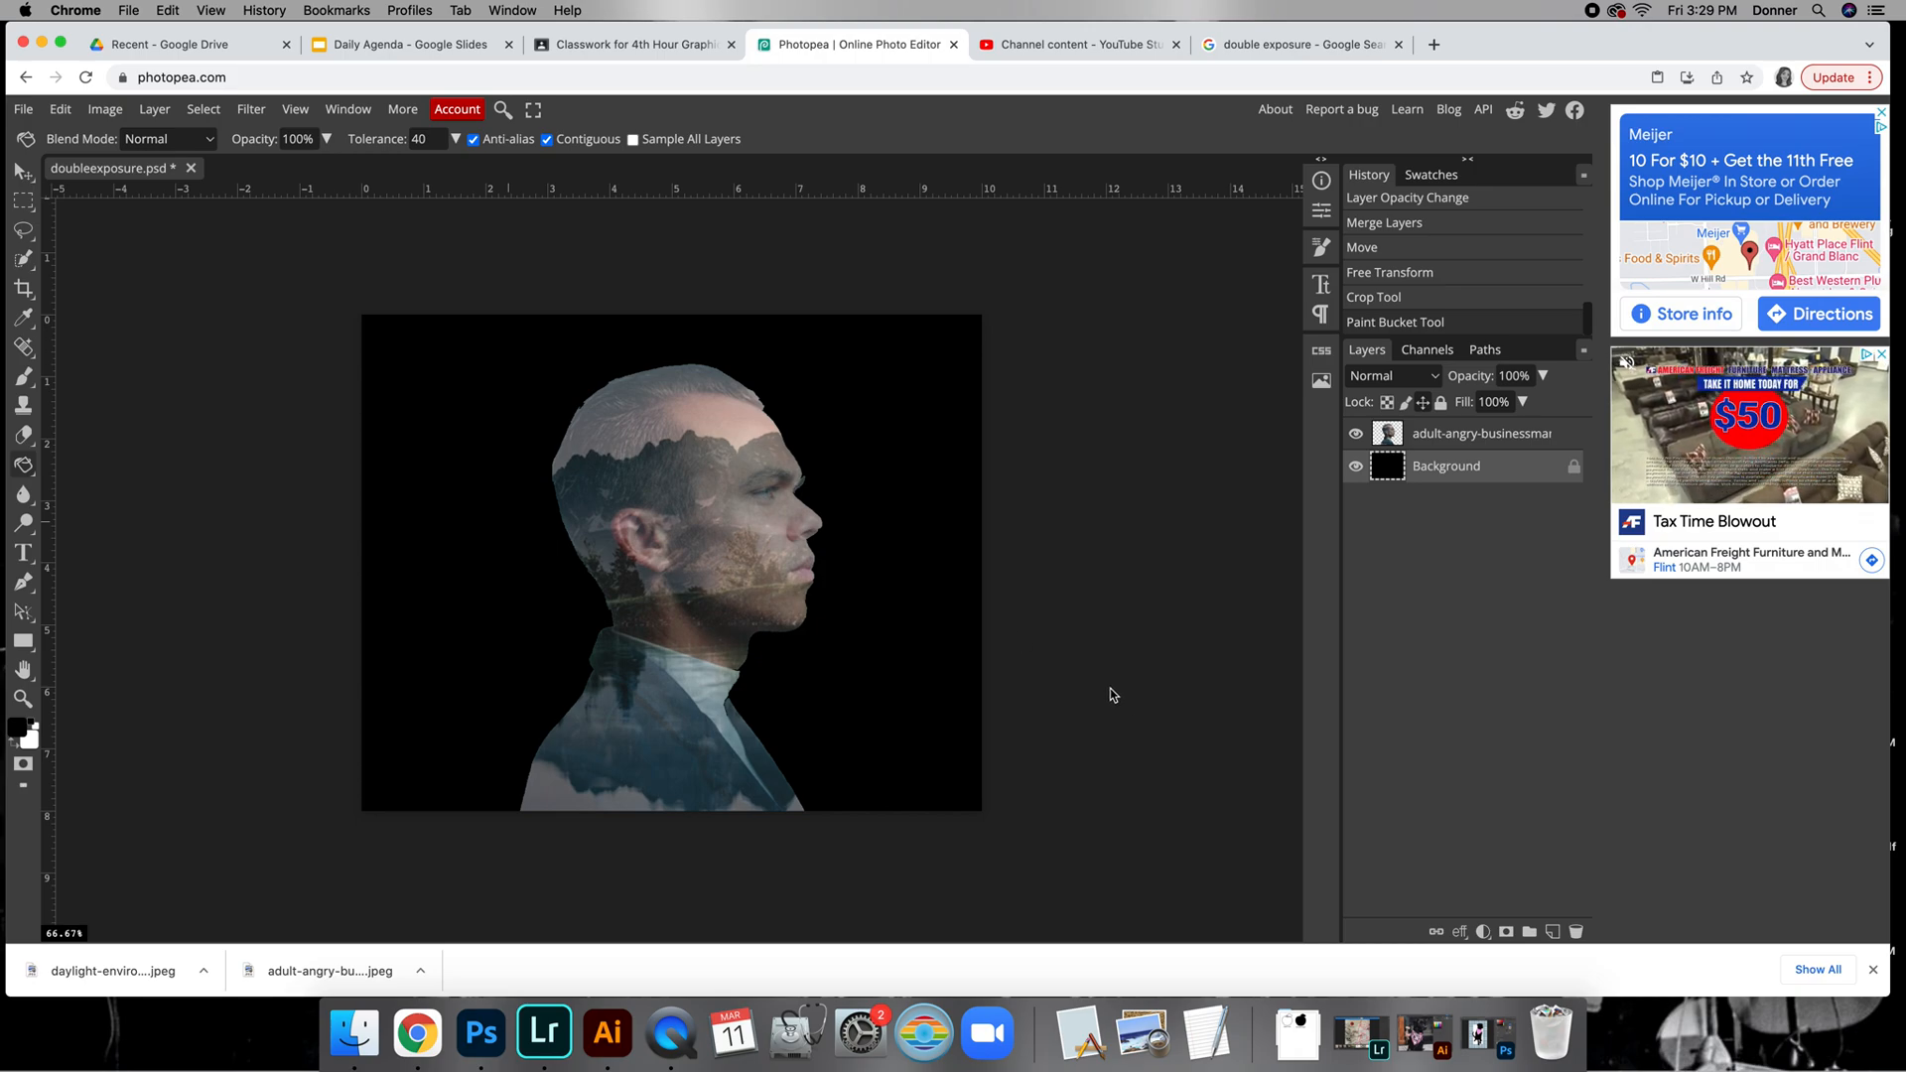
Step: Look at the formats available for exporting the image, and switch to the class's Classwork page in Google Classroom
{"action": "left_click", "coordinate": [23, 109]}
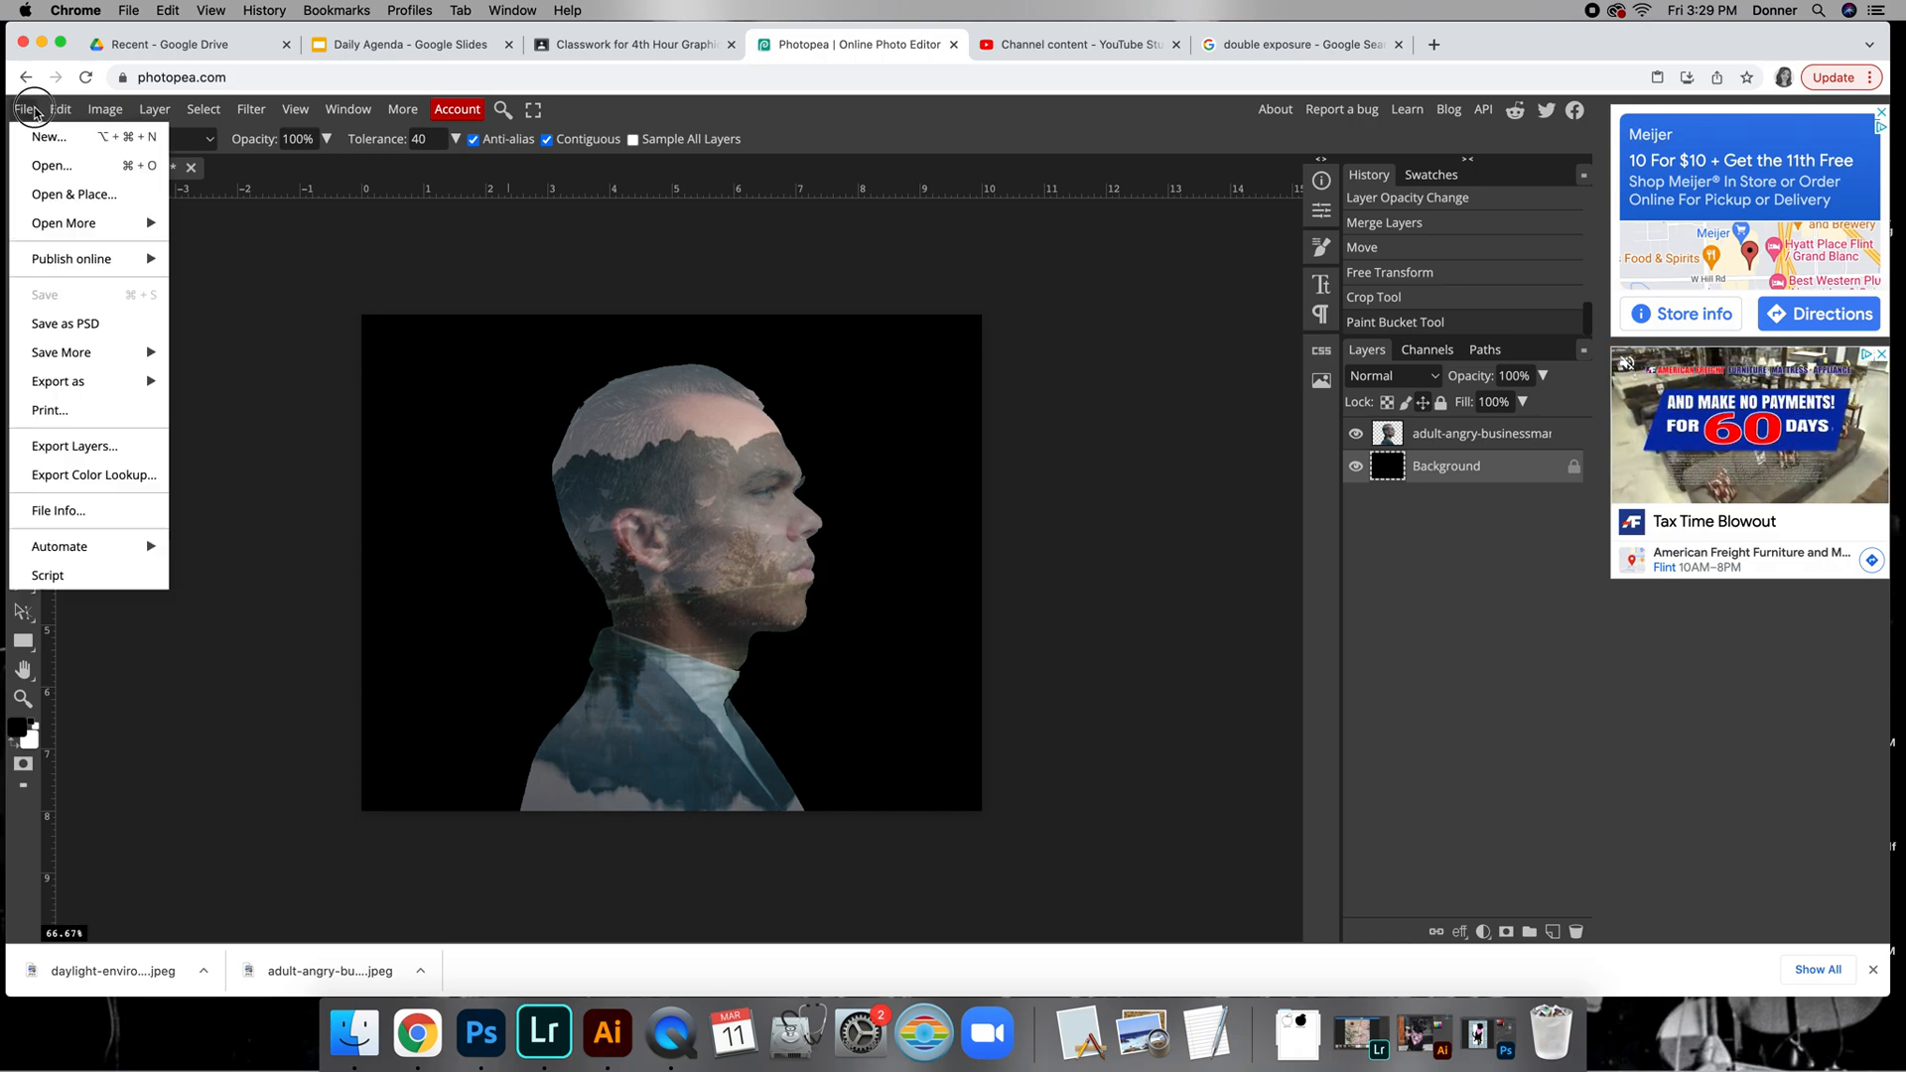
{"action": "mouse_move", "coordinate": [109, 382]}
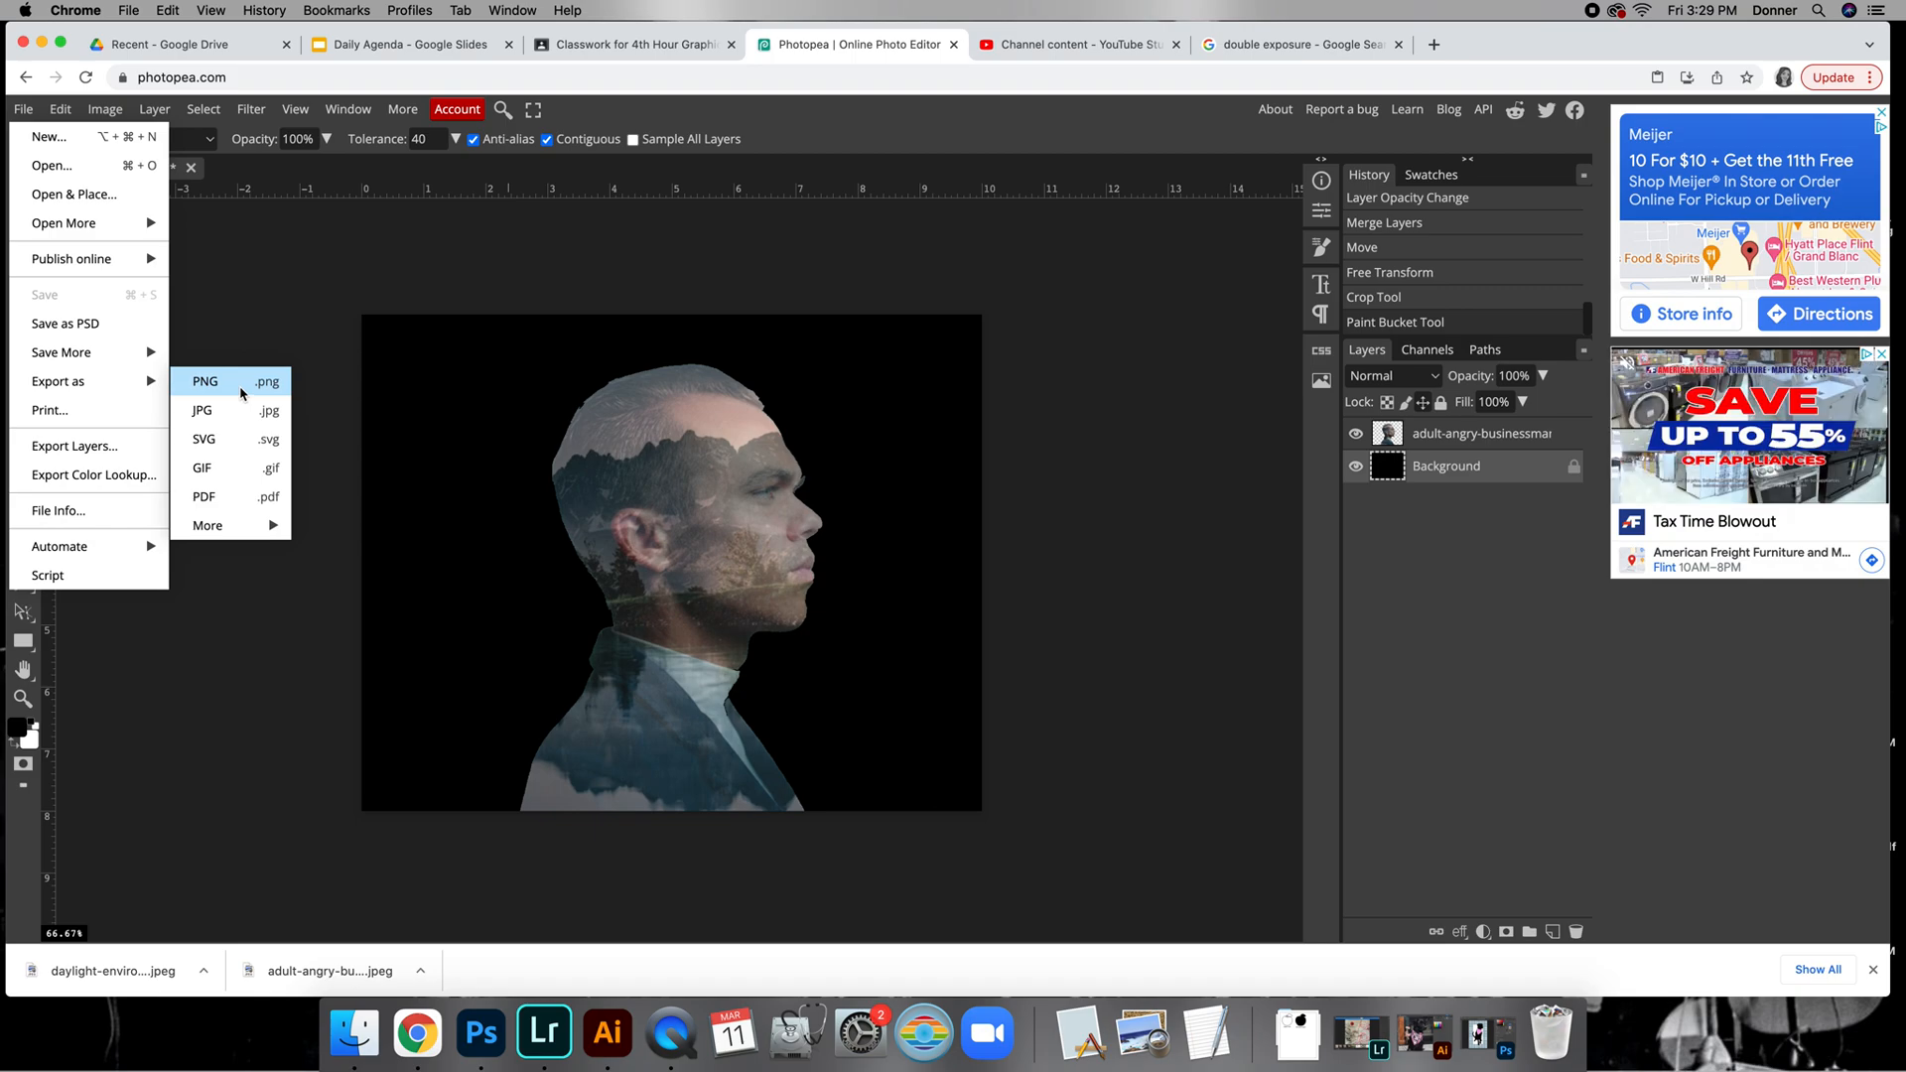
{"action": "left_click", "coordinate": [650, 44]}
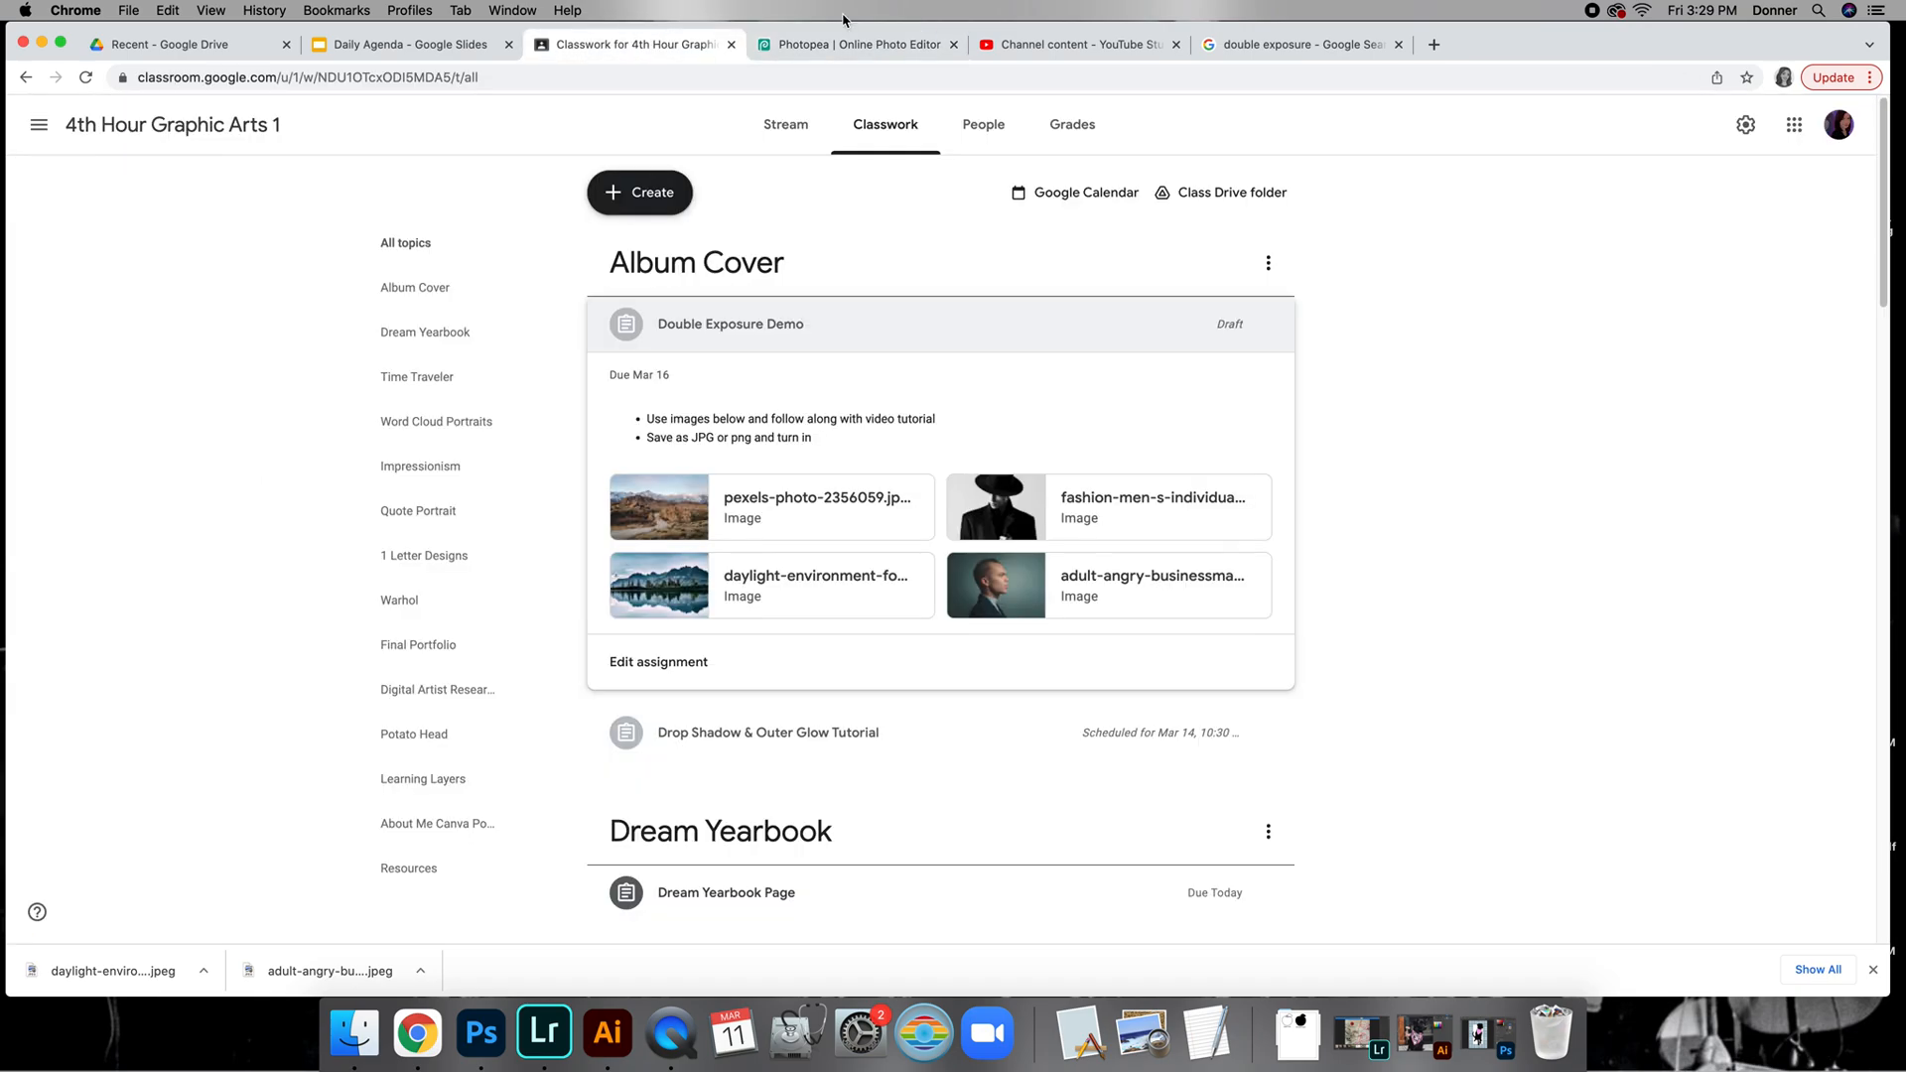